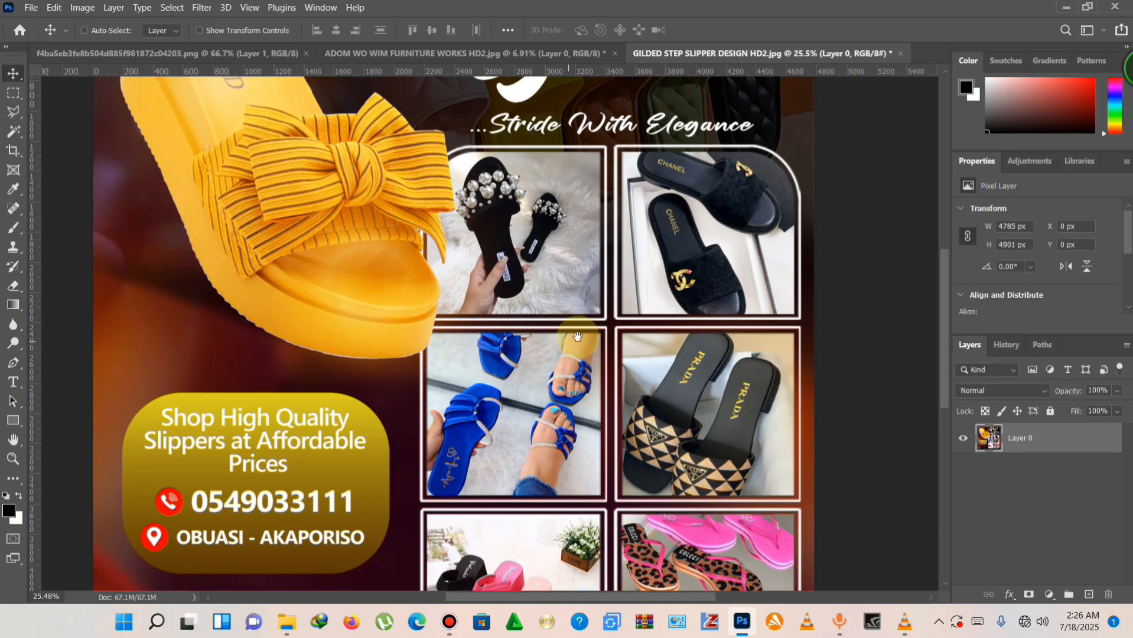
Step: Examine the Gilded Steps slipper flyer, from the title and product photo frames to the contact box and social handles
drag(614, 283, 604, 372)
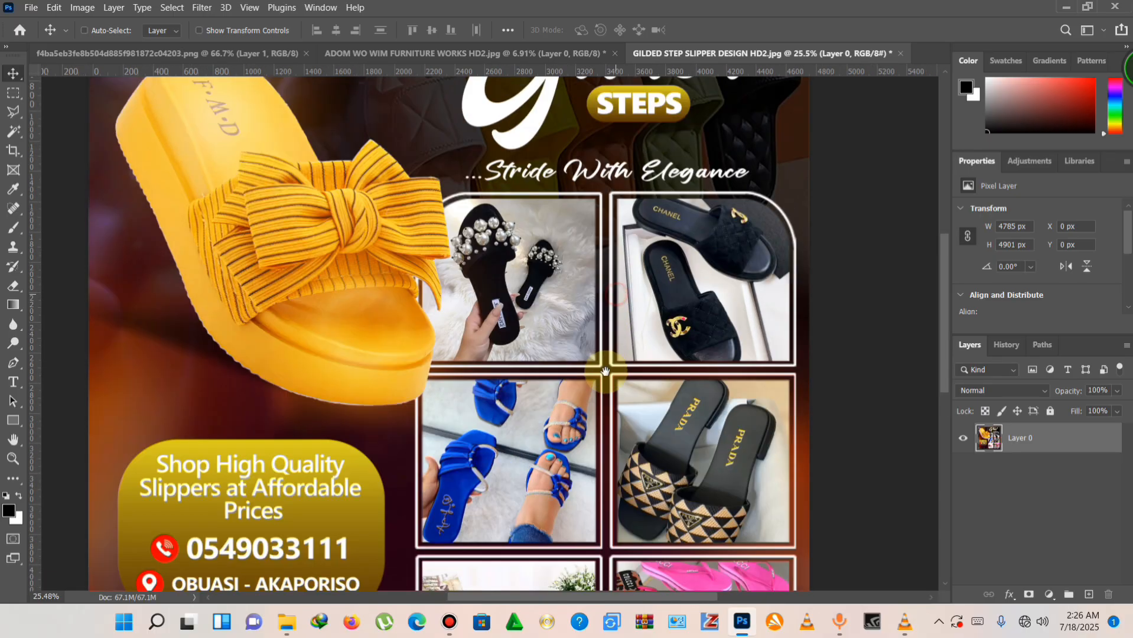
drag(589, 523, 585, 253)
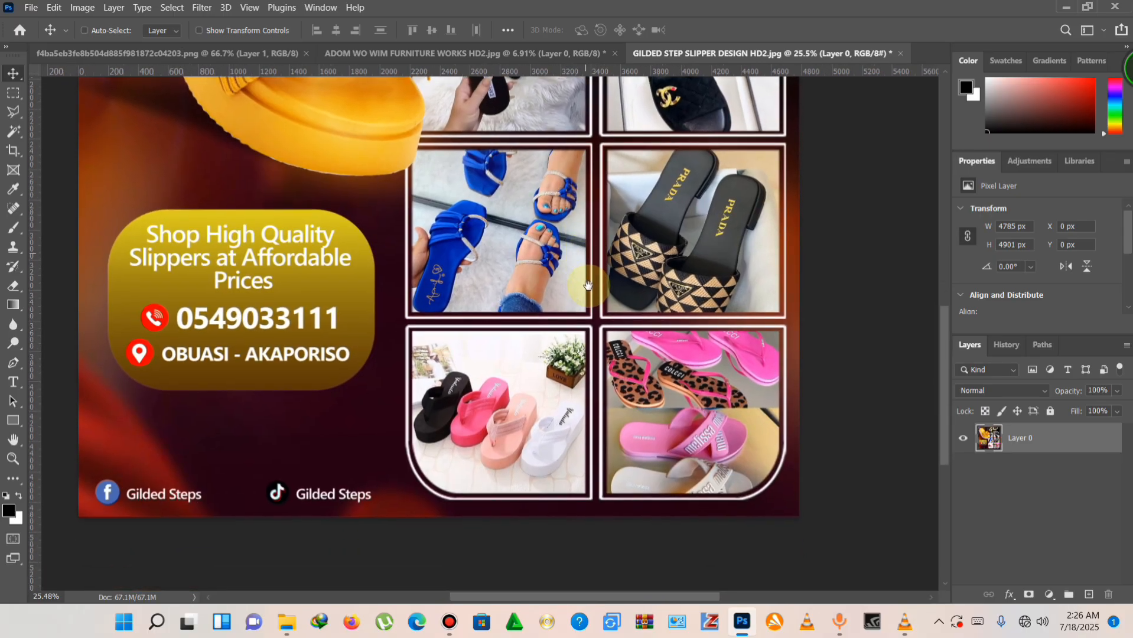
scroll(353, 343, up, 3)
scroll(367, 355, down, 5)
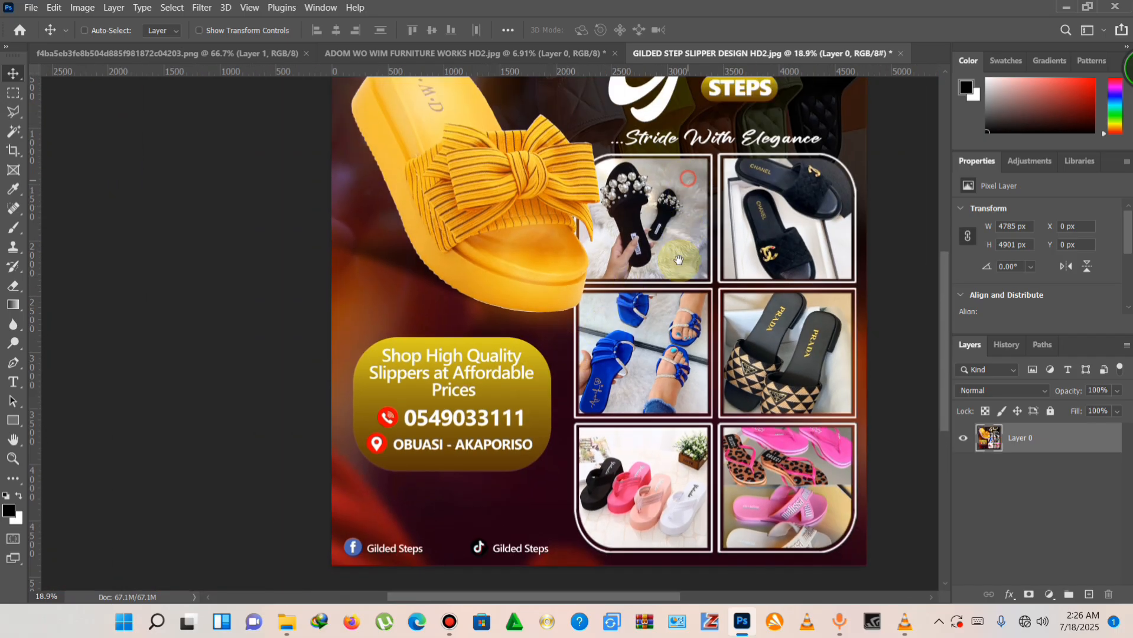
drag(688, 178, 666, 375)
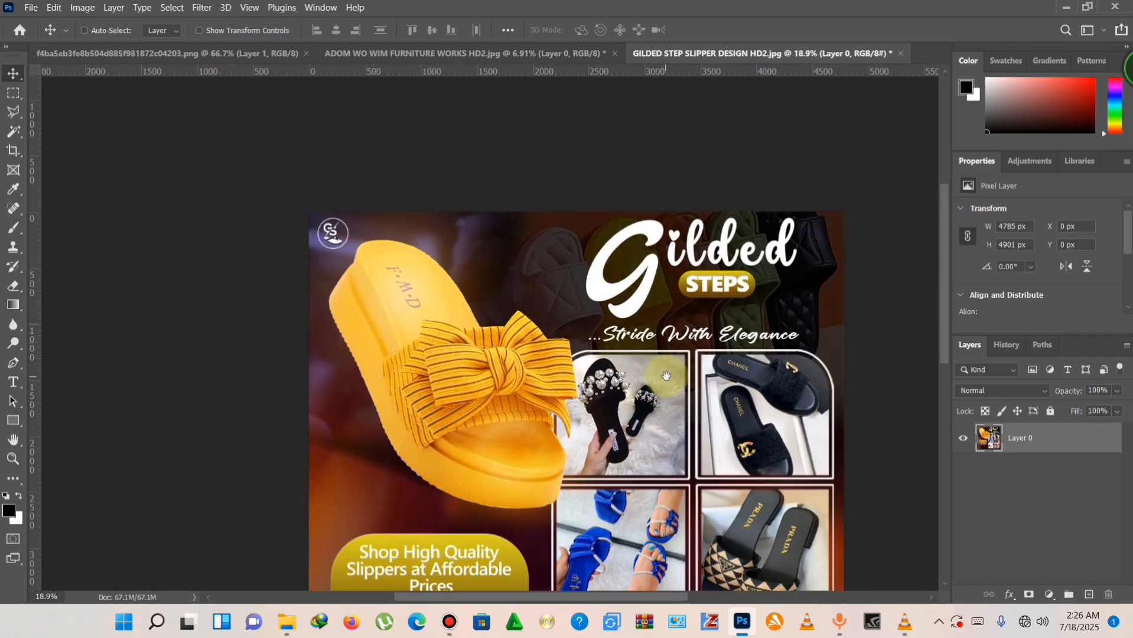
scroll(713, 314, up, 3)
scroll(719, 305, down, 3)
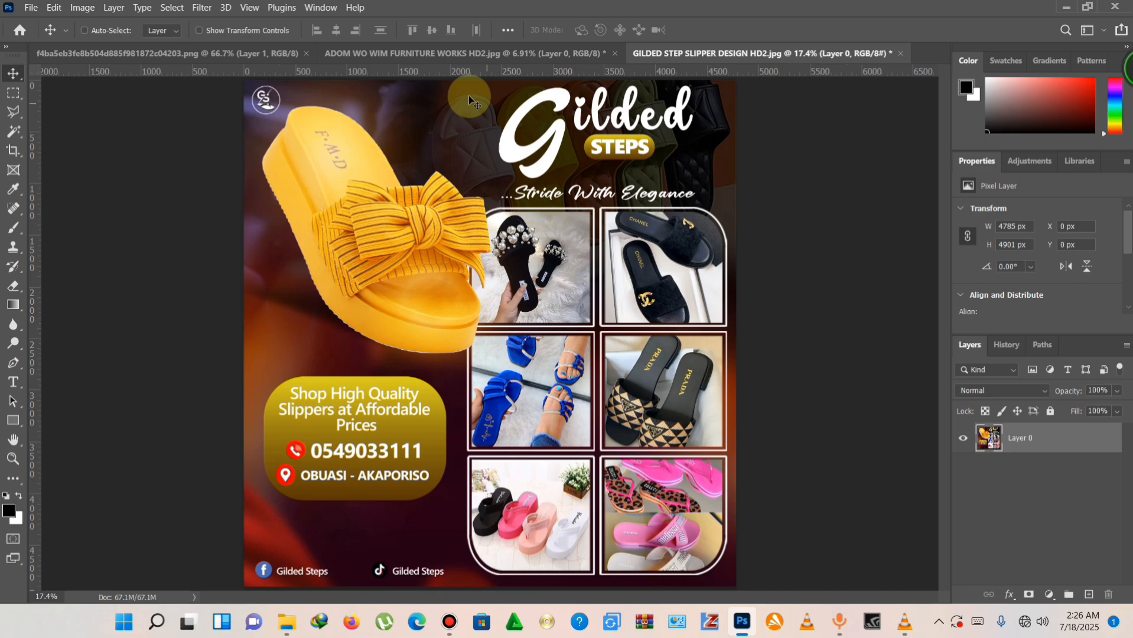
Step: Switch to the Adom Wo Wim furniture flyer and examine its circular product photo frames, contact bars and overall layout
click(446, 48)
scroll(381, 499, up, 2)
scroll(381, 499, up, 4)
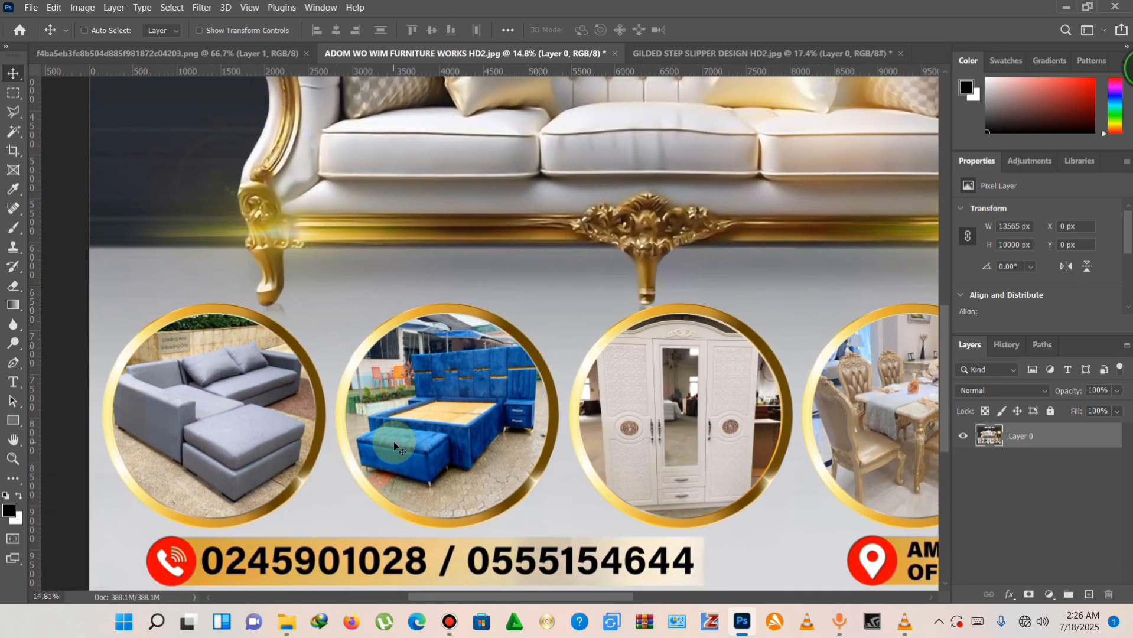
scroll(555, 479, down, 2)
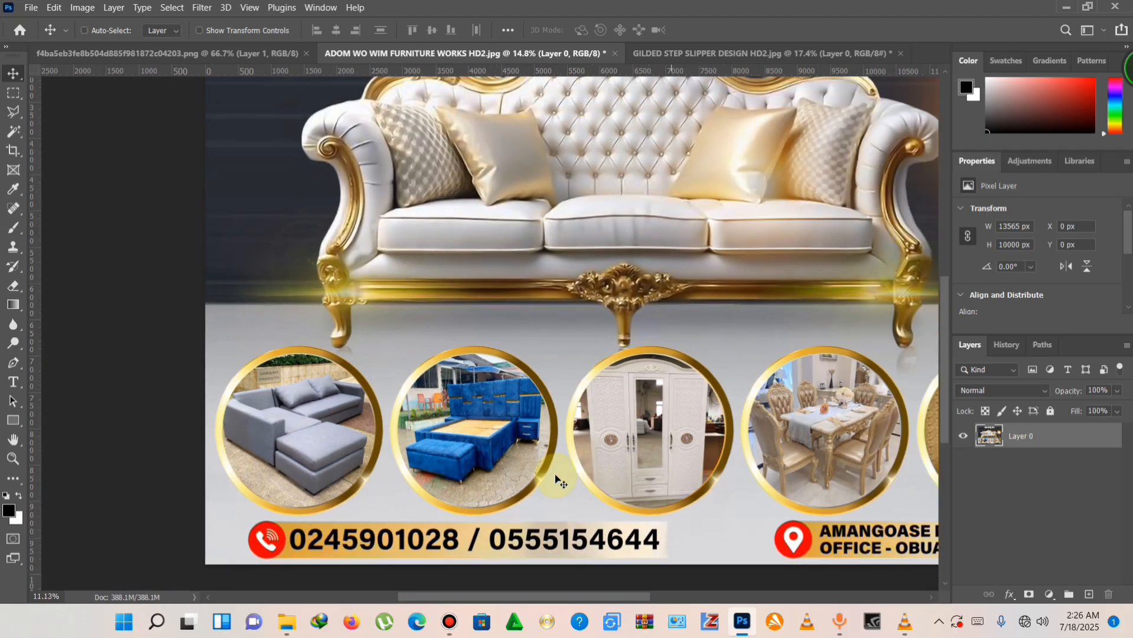
scroll(558, 479, down, 2)
scroll(853, 487, up, 4)
drag(862, 457, 665, 455)
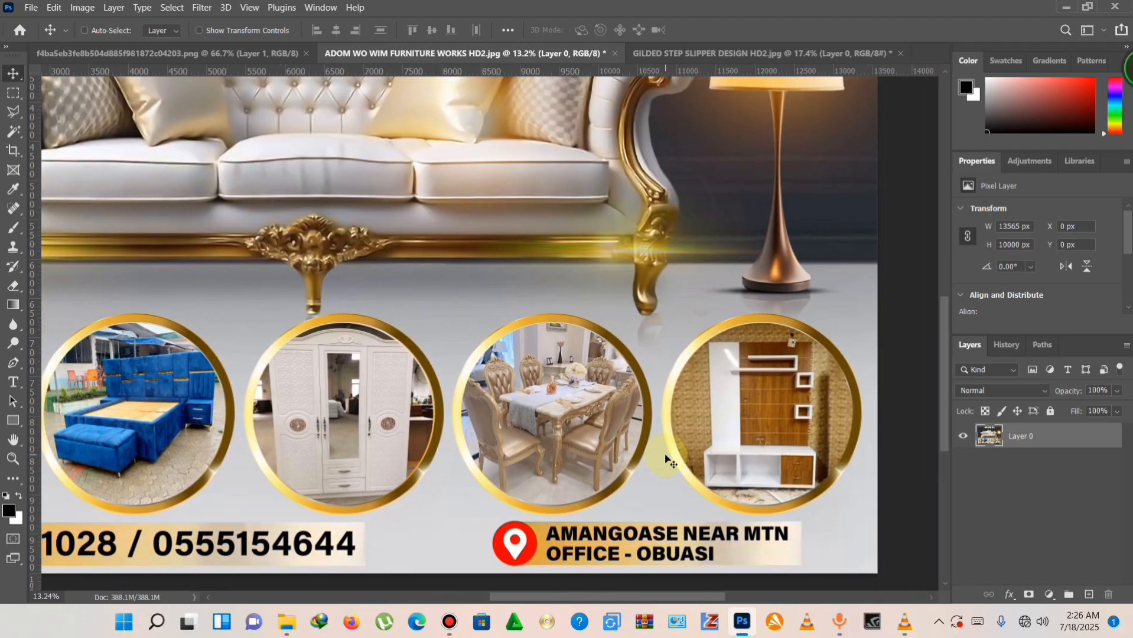
scroll(666, 459, down, 4)
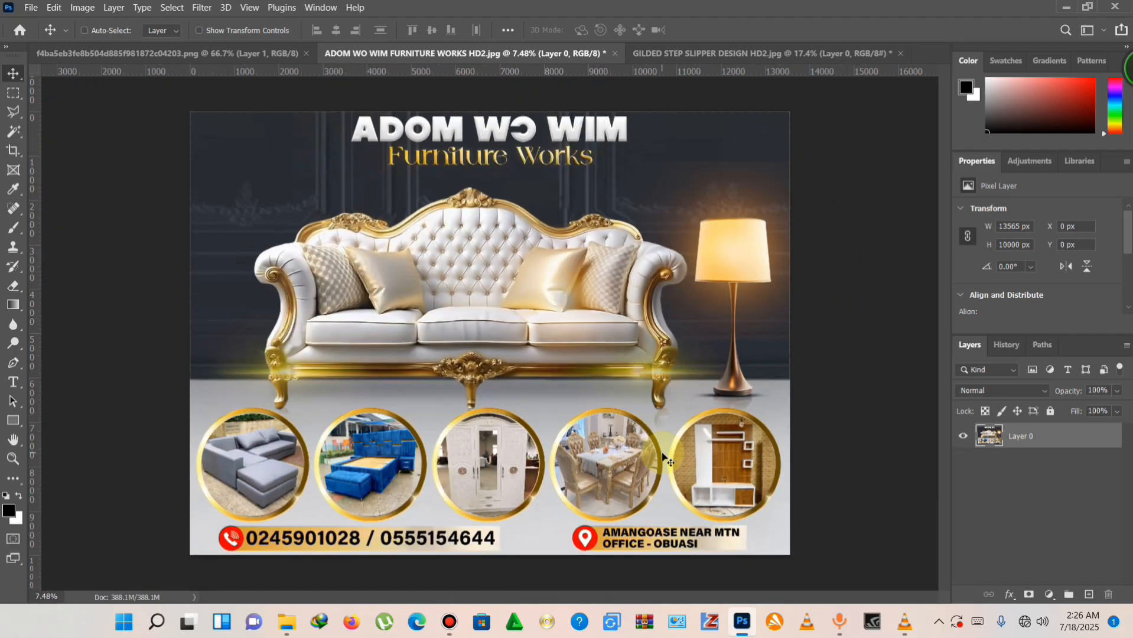
scroll(552, 467, up, 1)
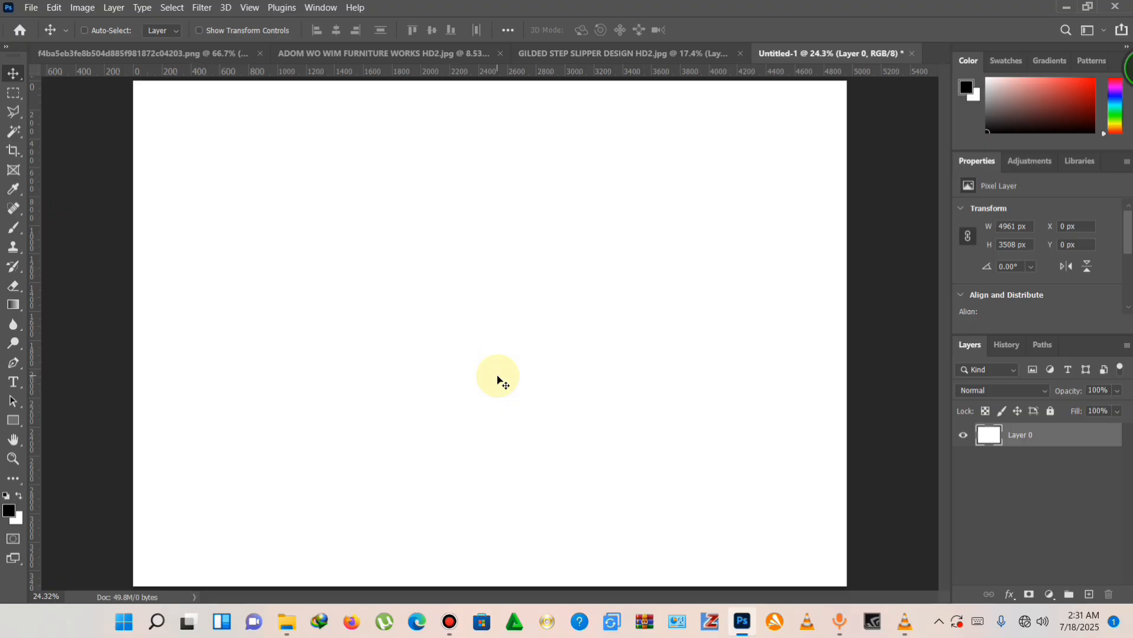
Step: Draw a rectangle shape about 1112 by 1190 px near the upper-left corner of the blank canvas with the Rectangle tool
key(u)
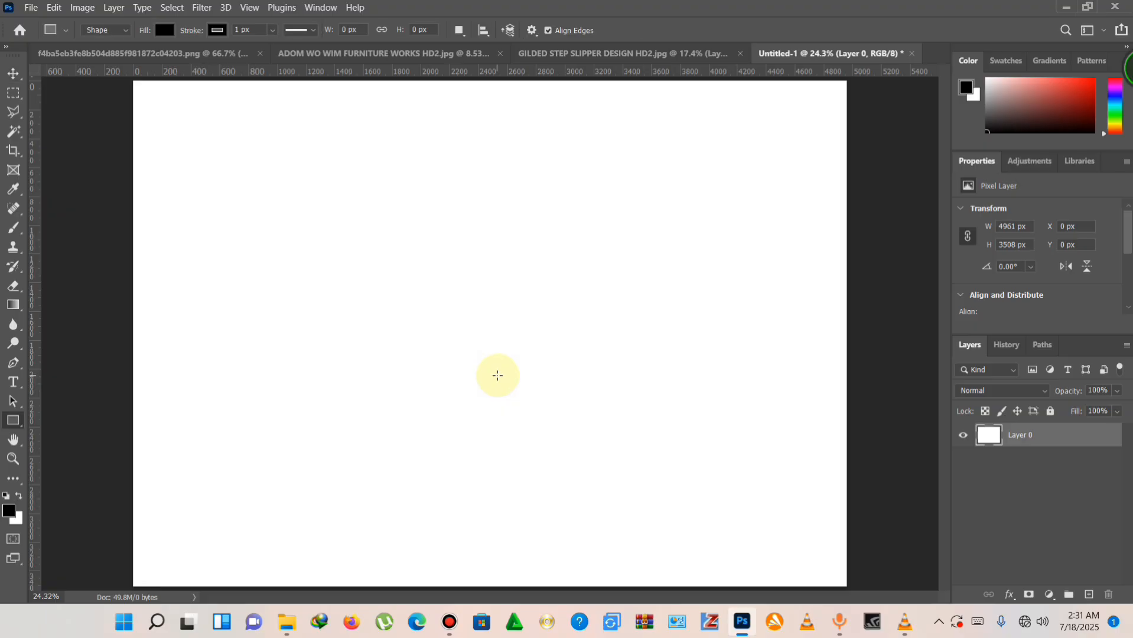
key(v)
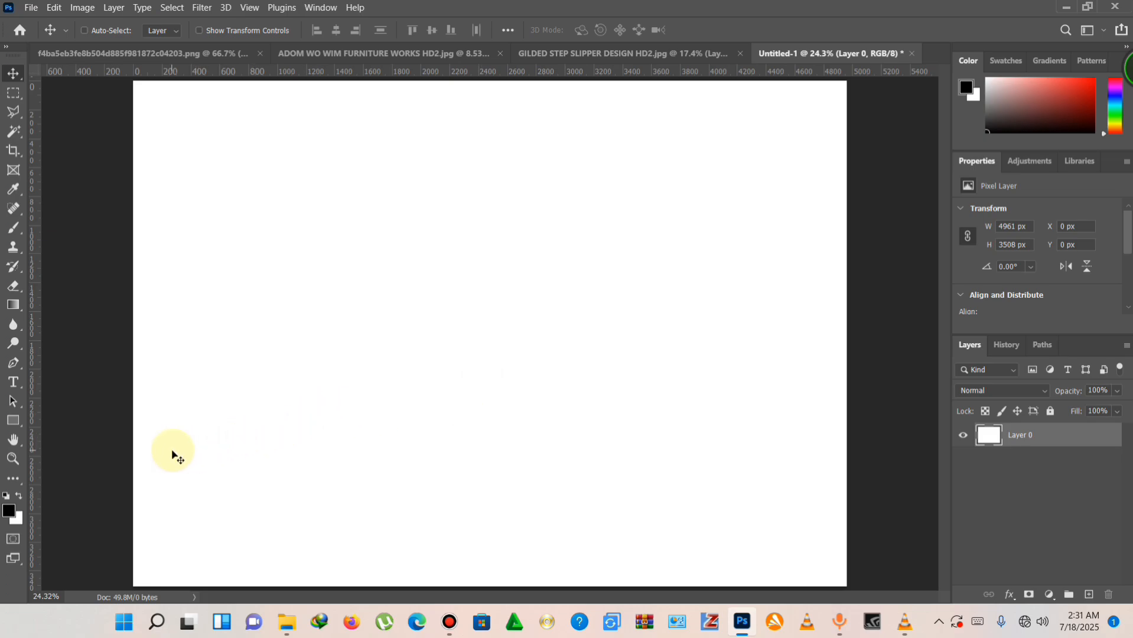
click(18, 424)
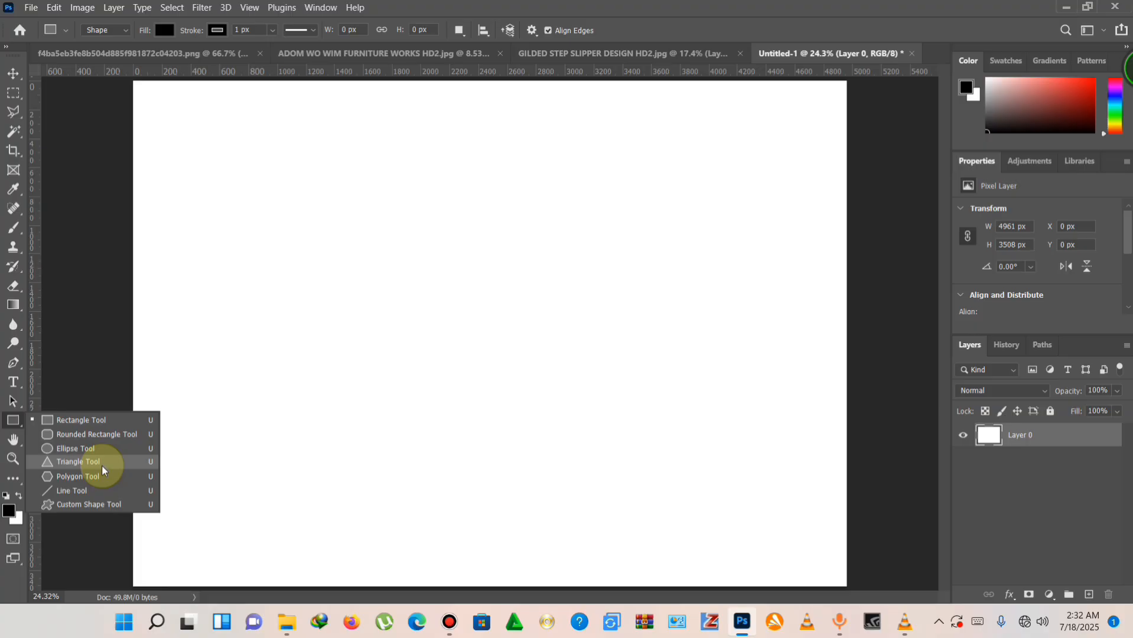
click(106, 421)
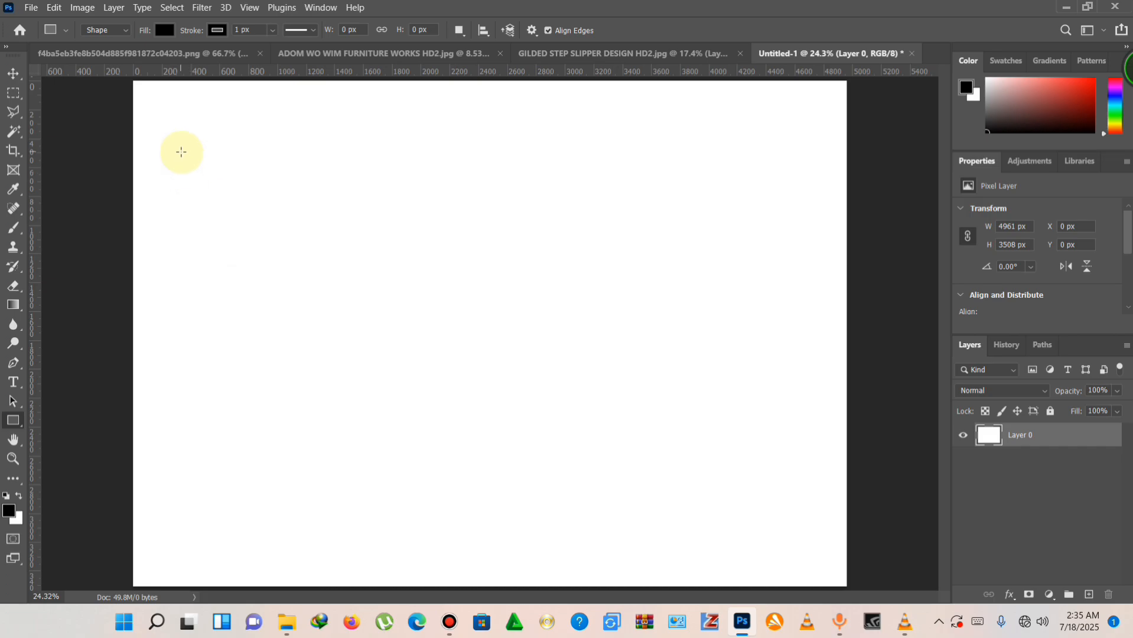
drag(160, 113, 319, 284)
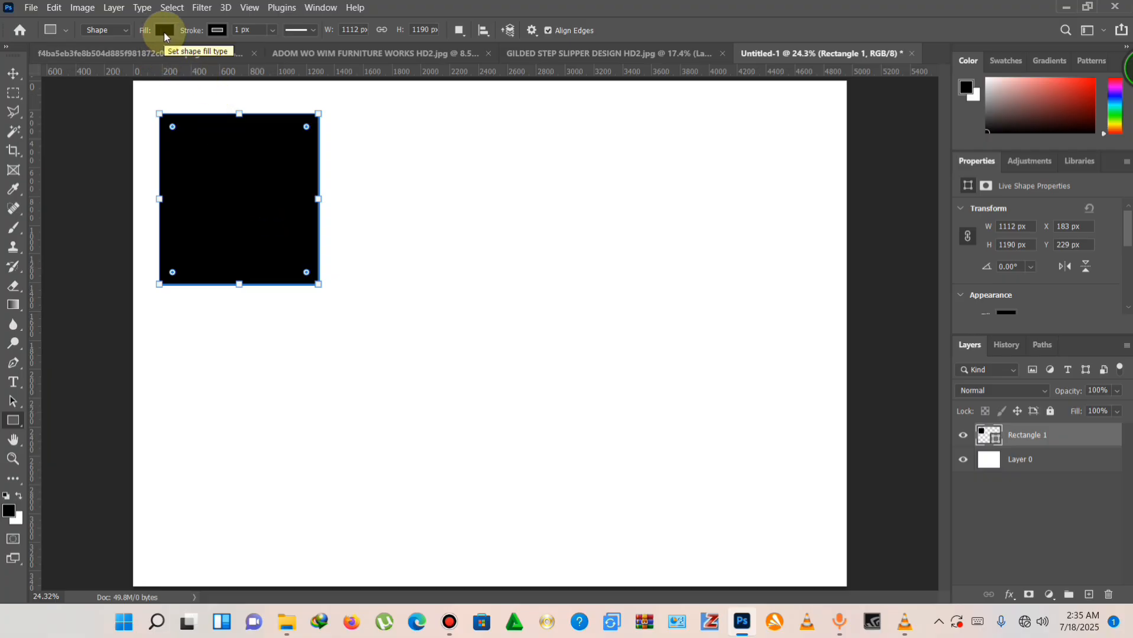
Step: Set the rectangle's fill to red from the recently used colors
click(163, 31)
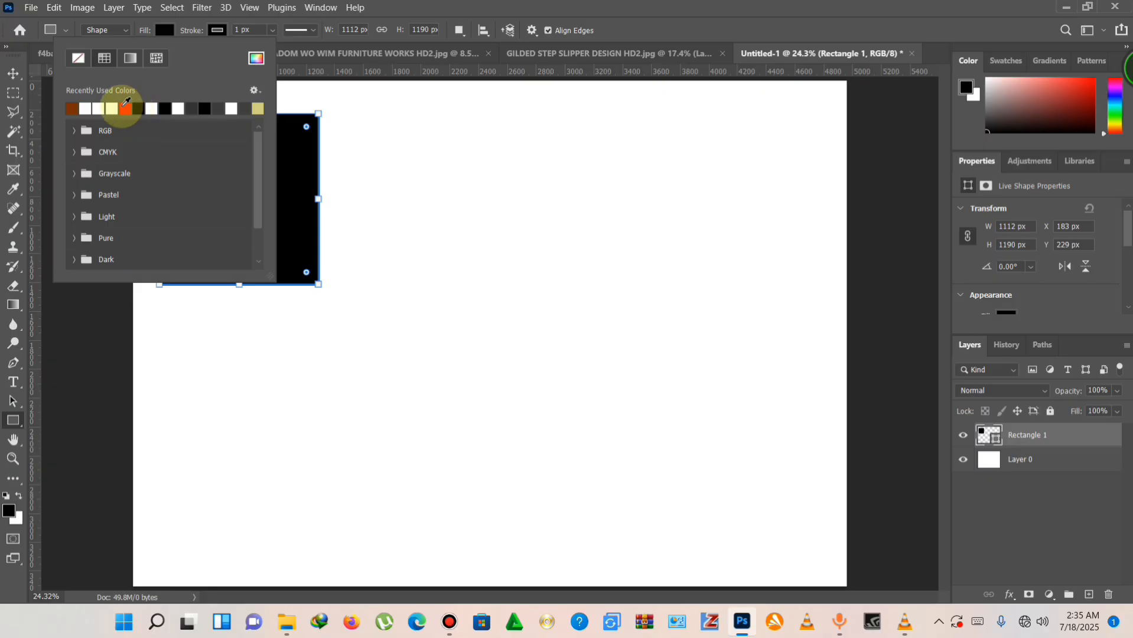
click(124, 109)
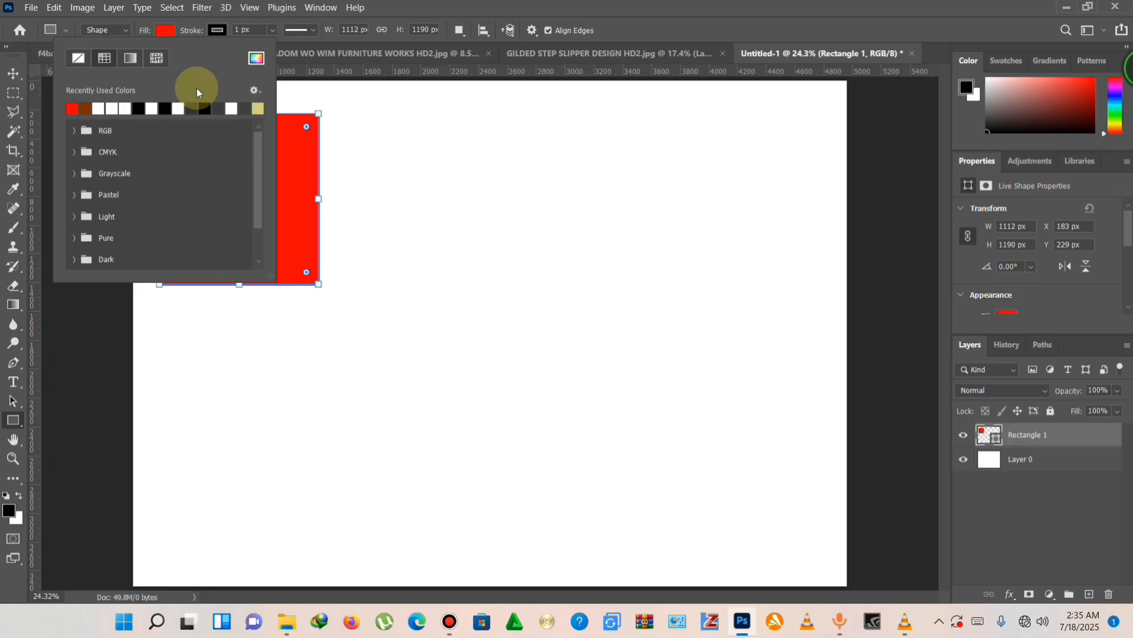
click(470, 7)
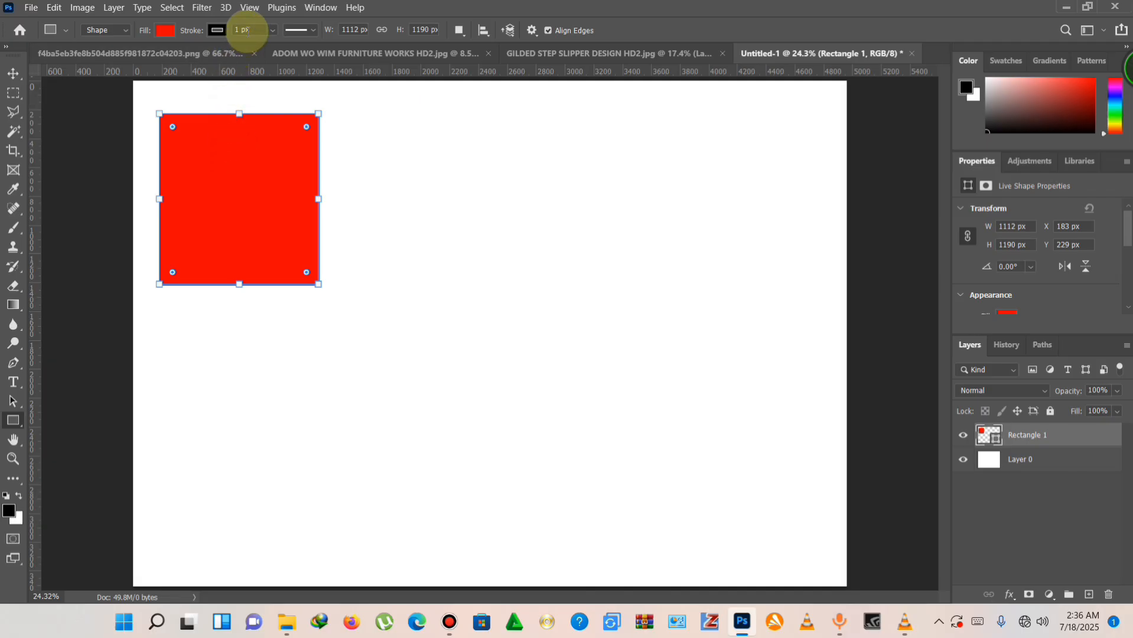
Step: Thicken the rectangle's black stroke to about 81 px and view the shape without its path handles
click(272, 30)
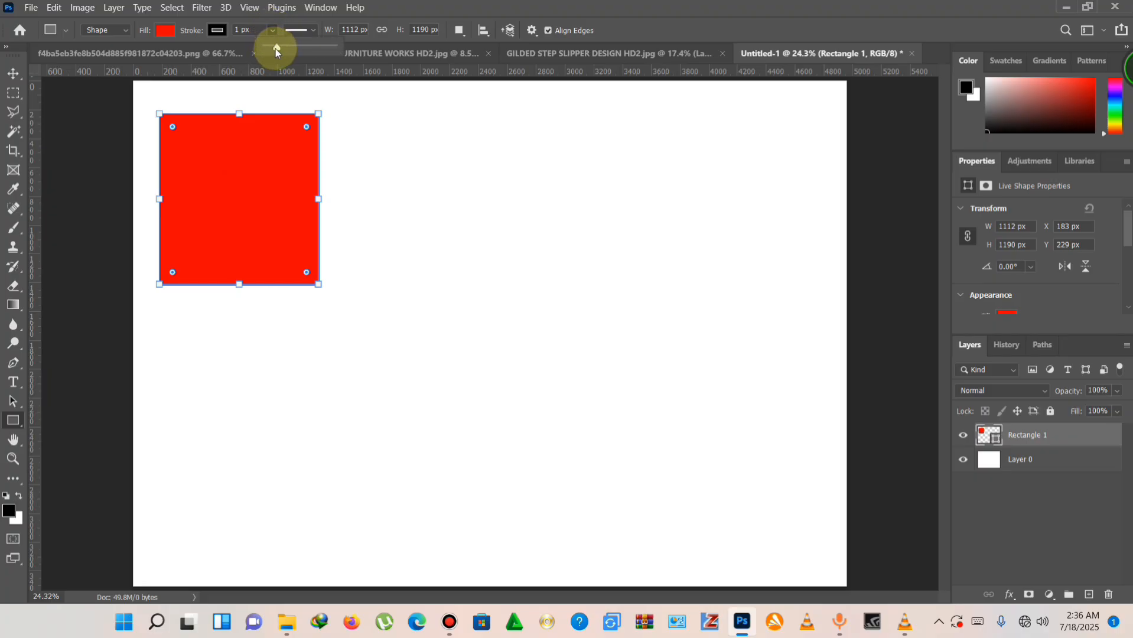
drag(275, 49, 300, 50)
drag(299, 52, 299, 53)
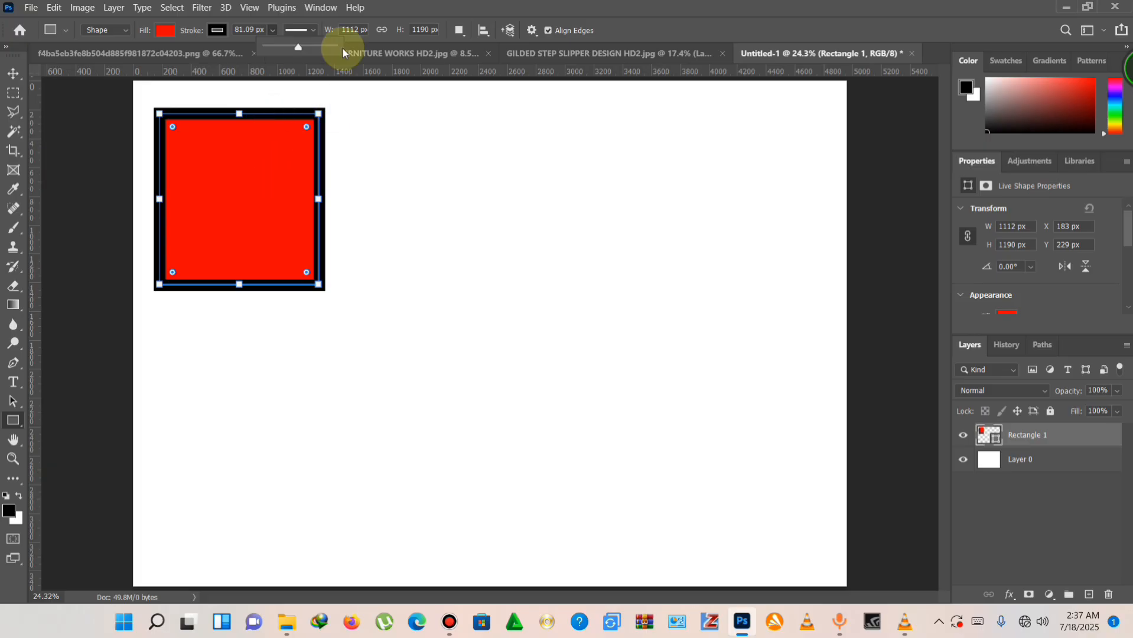
click(15, 75)
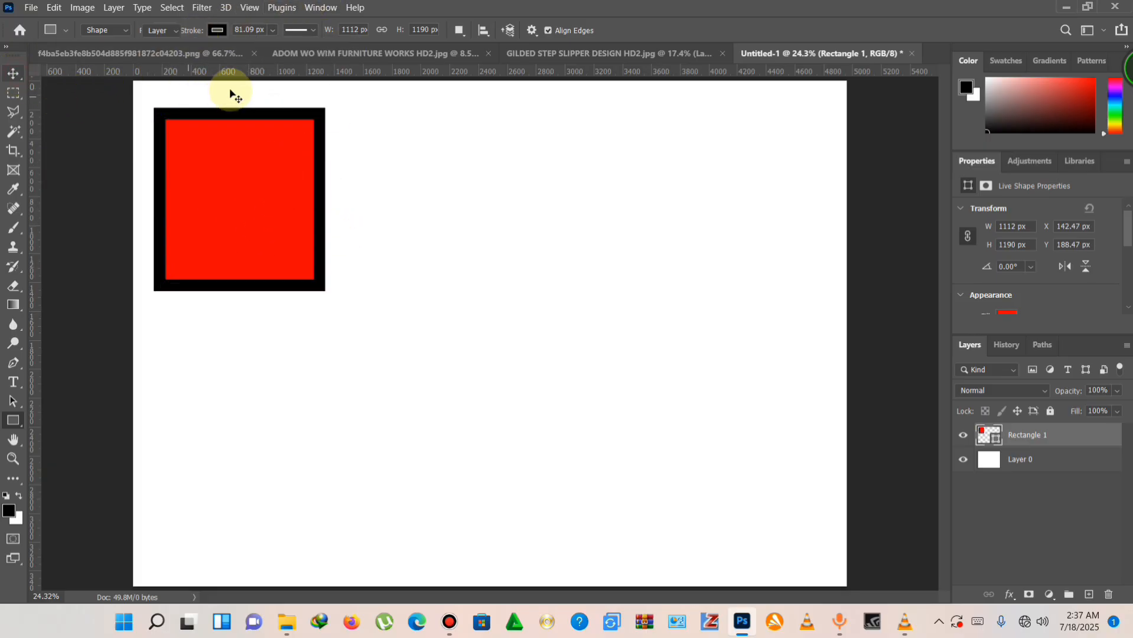
key(v)
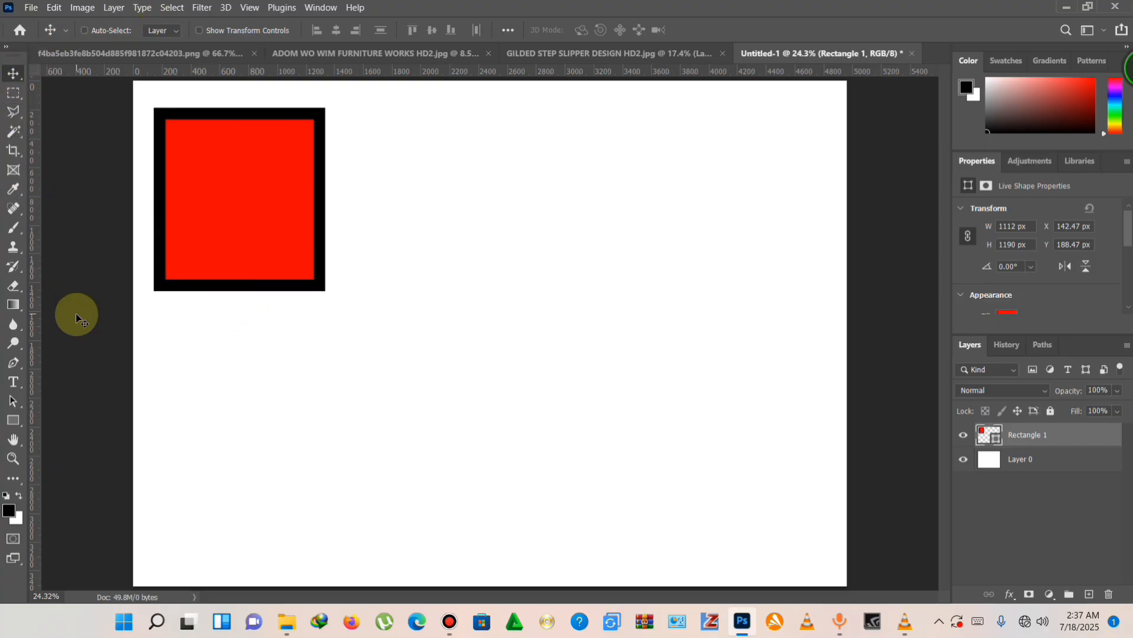
Step: Set the rectangle's stroke width to about 53.8 px
click(12, 422)
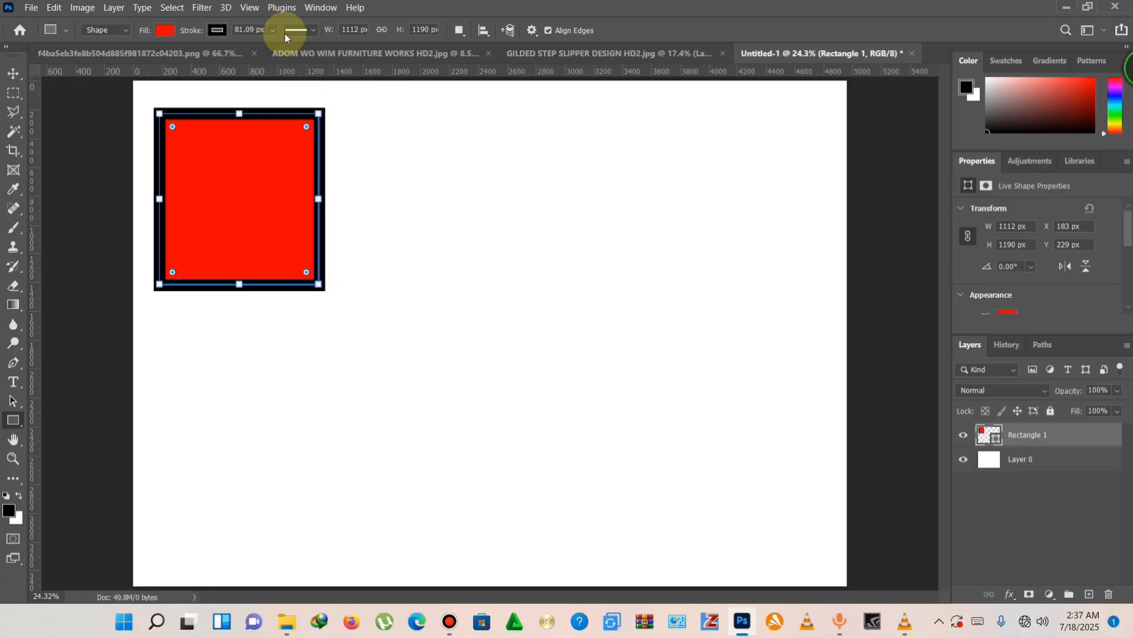
click(274, 30)
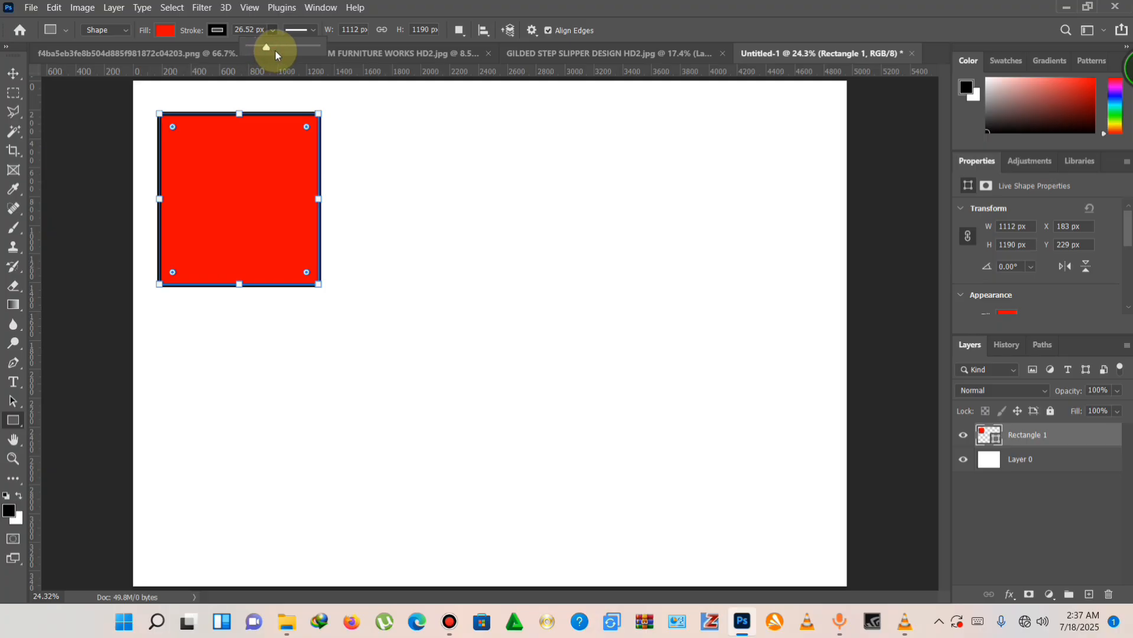
drag(269, 47, 268, 45)
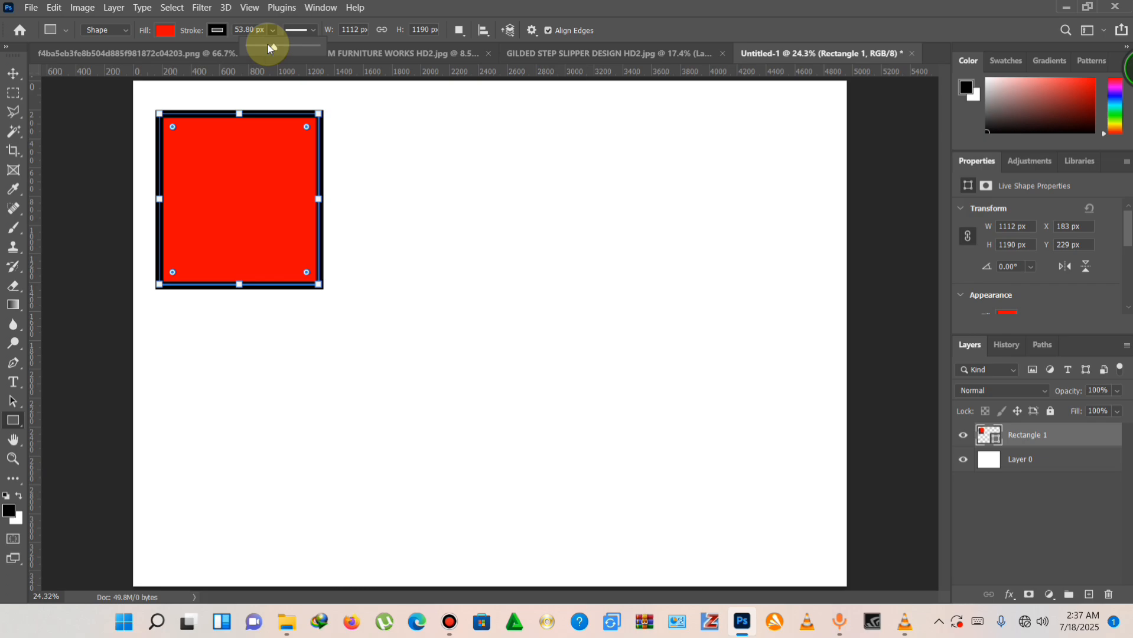
Step: Change the rectangle's stroke color to red from the recently used colors
click(217, 30)
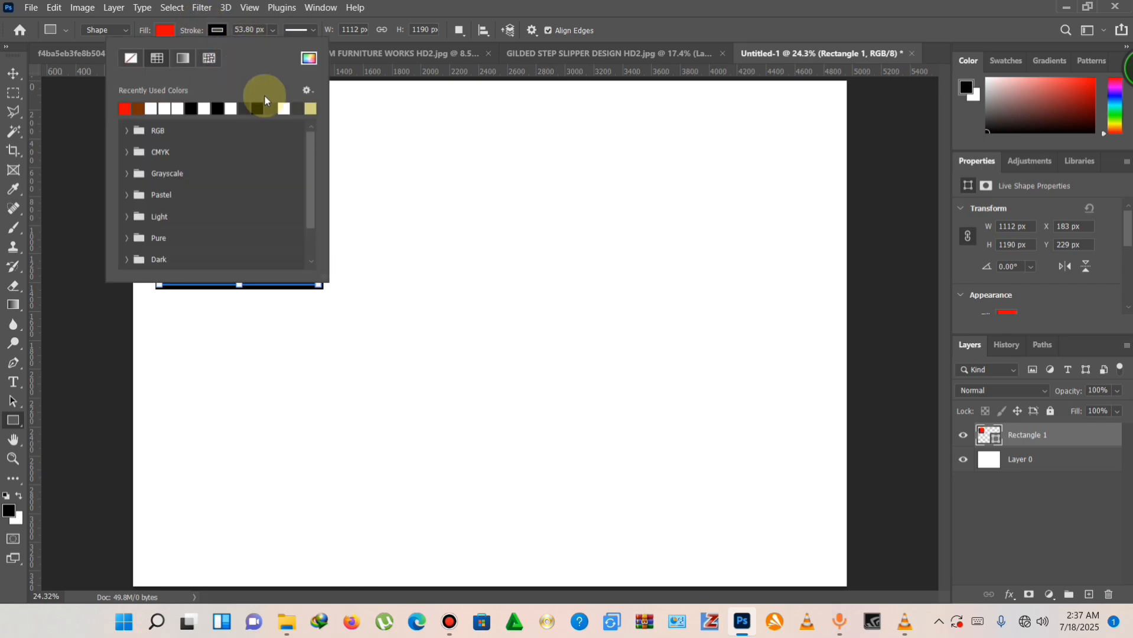
click(437, 12)
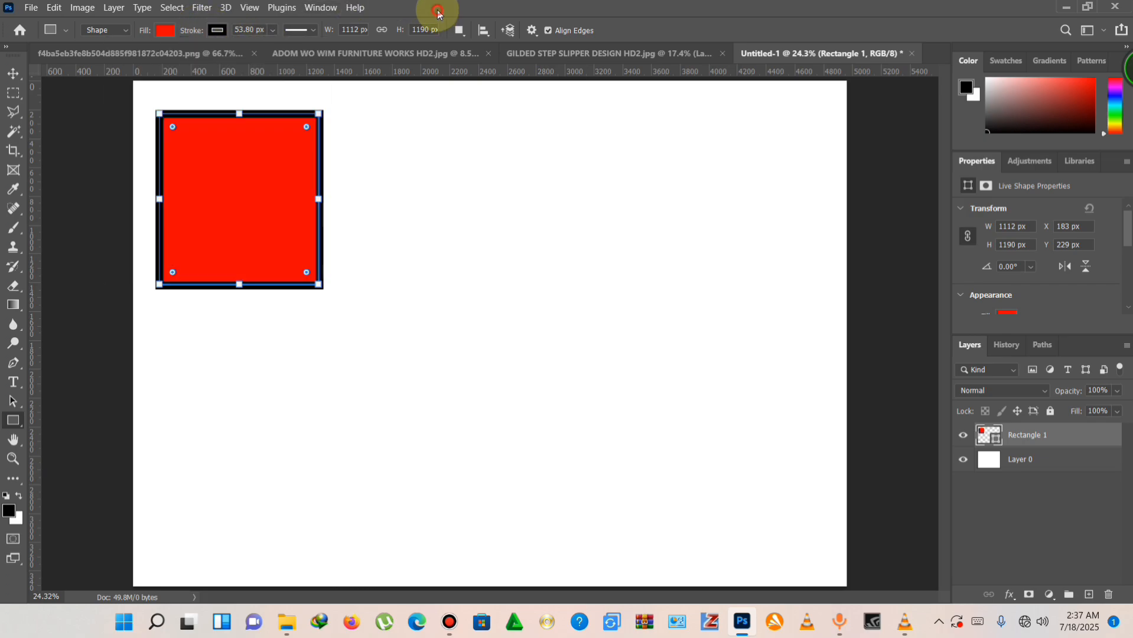
click(216, 31)
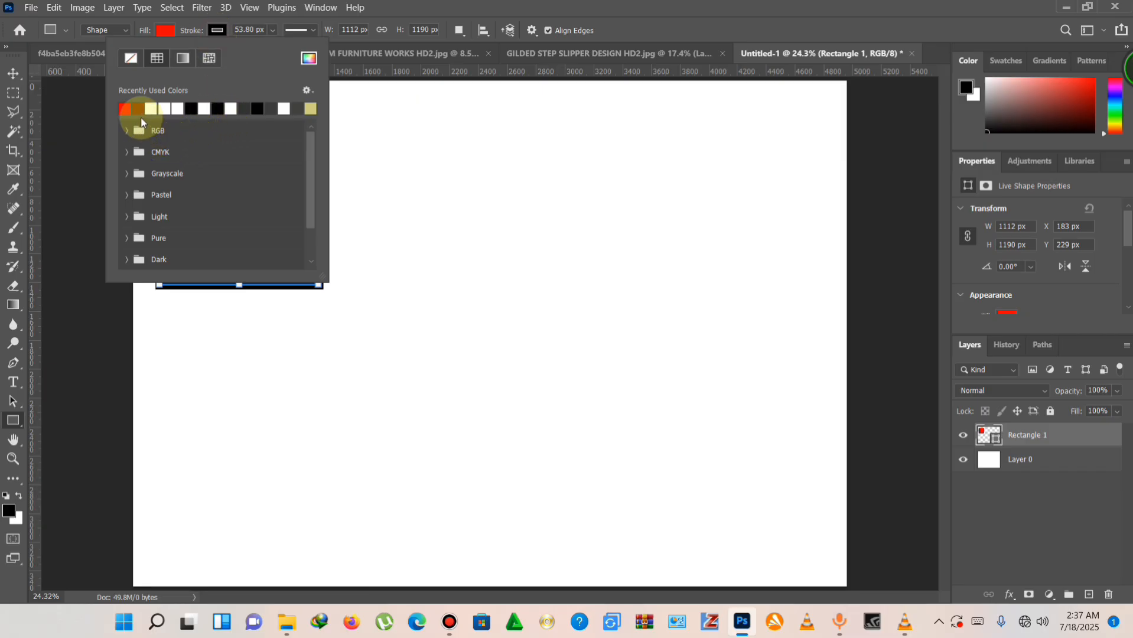
click(125, 109)
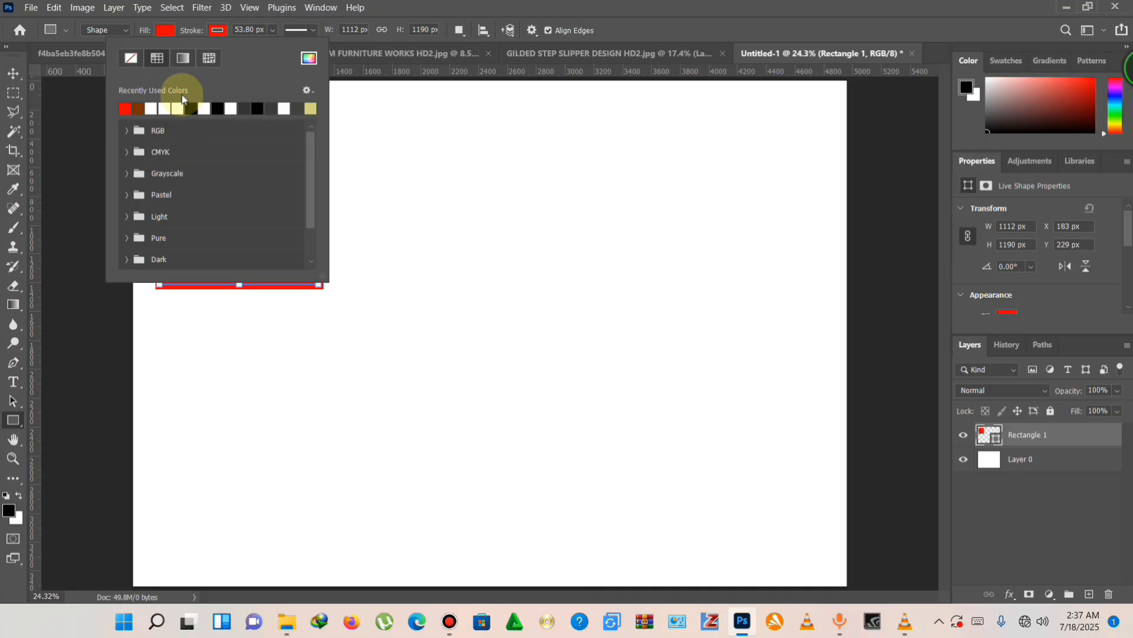
click(462, 8)
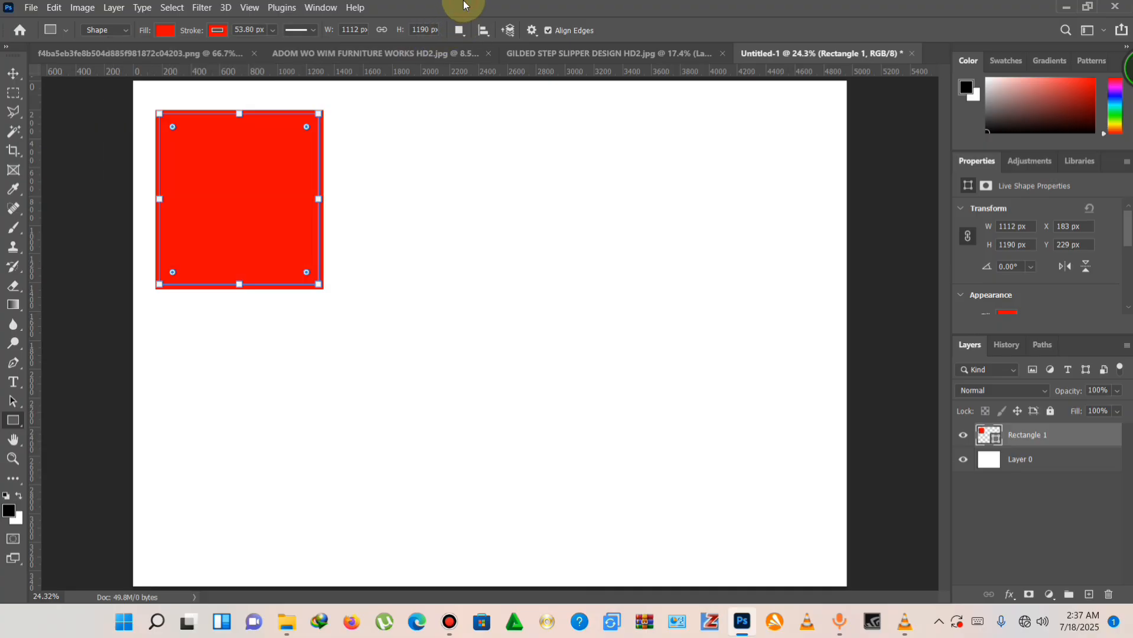
Step: Set the rectangle's stroke color to brown and view the shape without its path handles
click(221, 32)
click(137, 109)
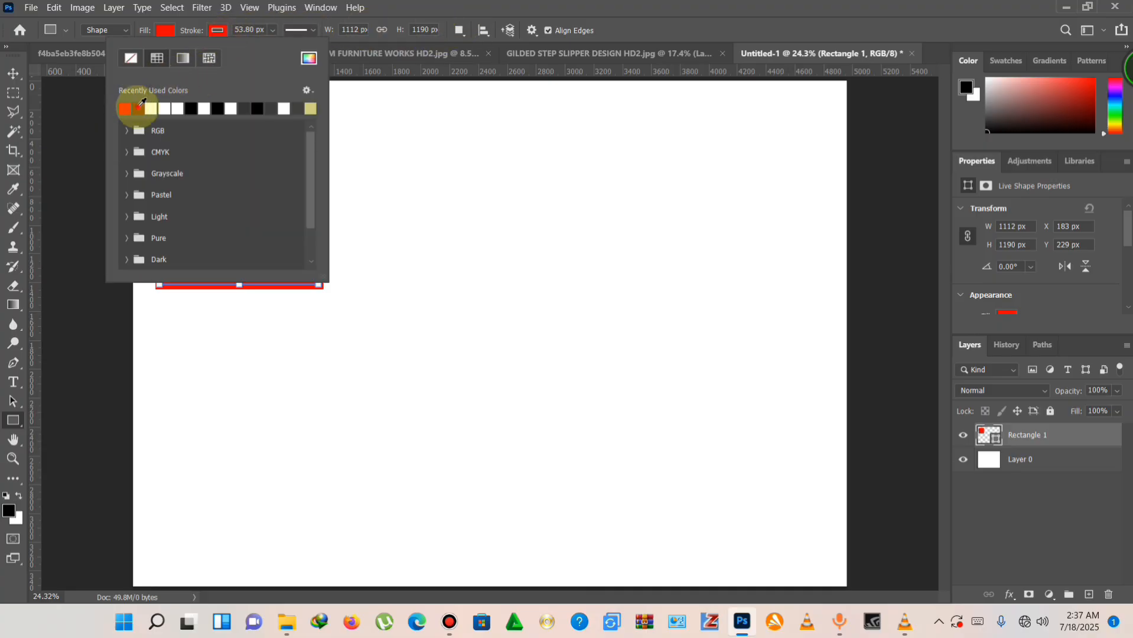
click(407, 9)
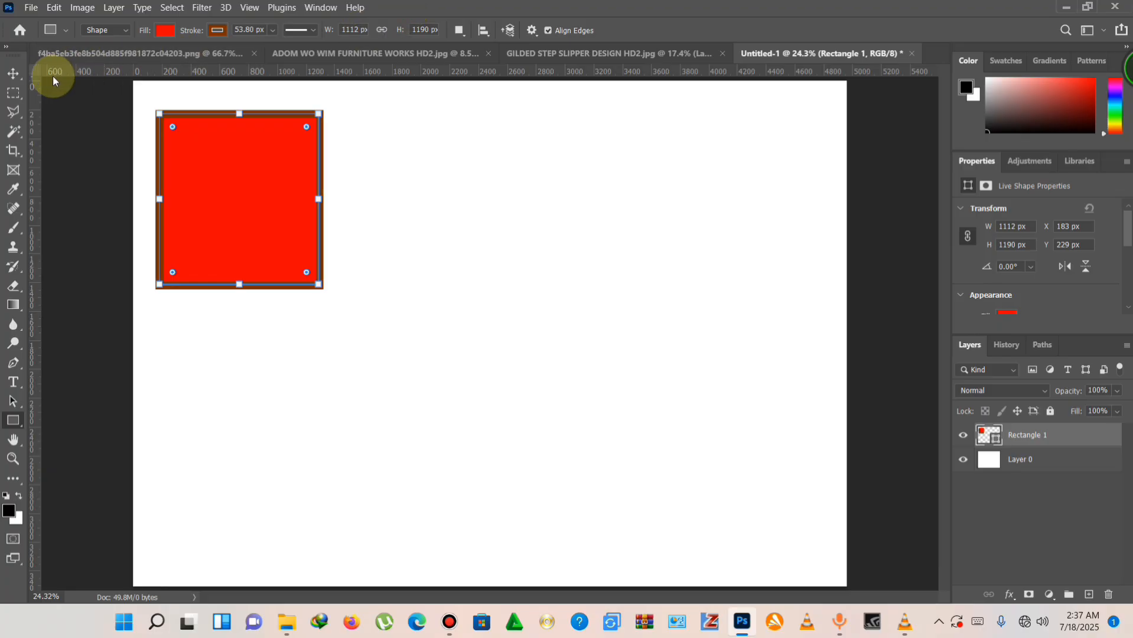
click(14, 73)
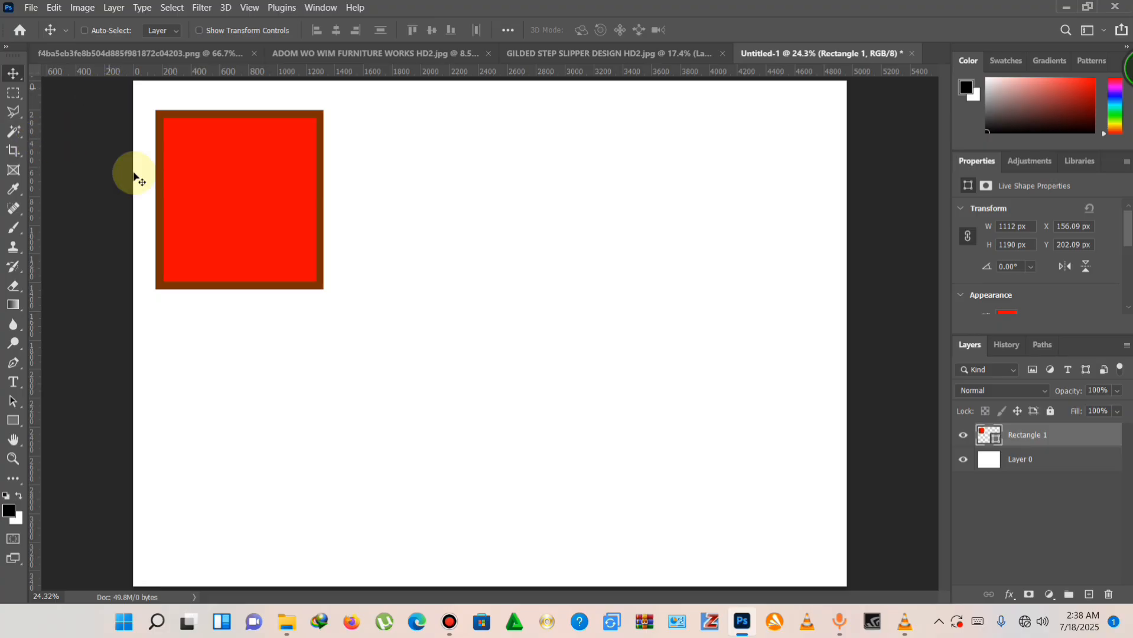
Step: Remove the rectangle's fill, leaving only the brown stroke, and view the shape without its path handles
click(13, 419)
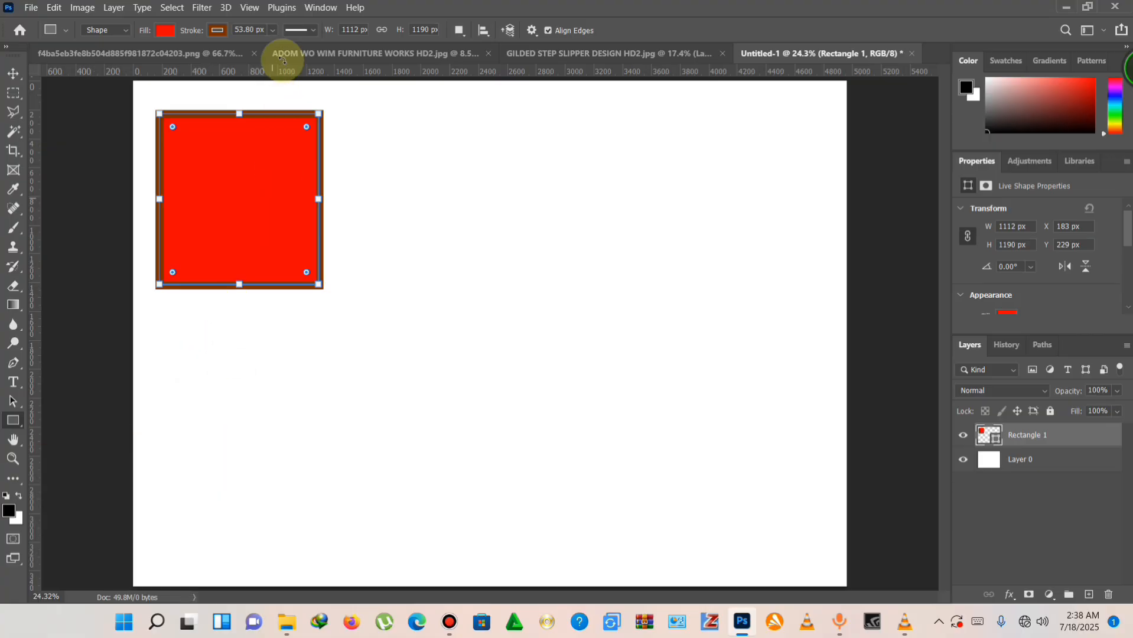
click(165, 30)
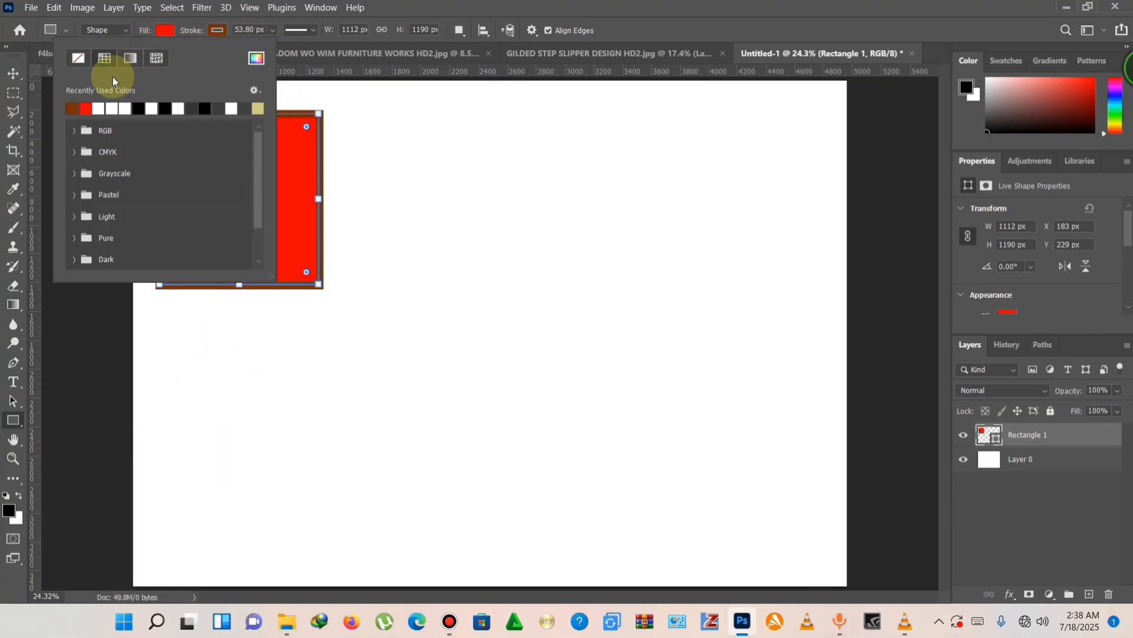
click(77, 61)
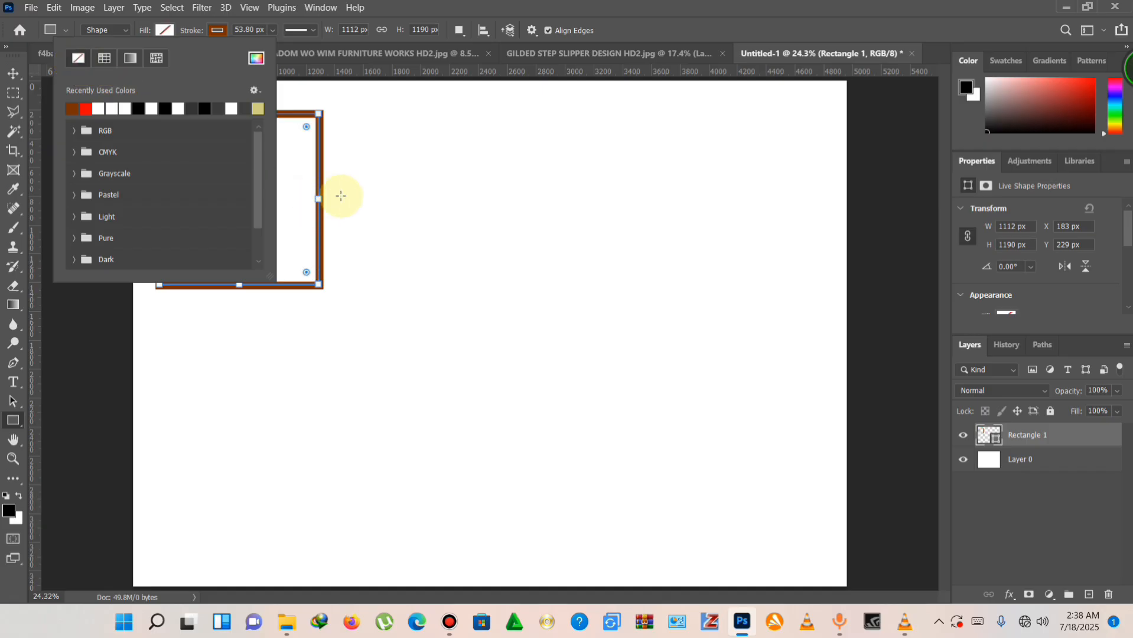
click(16, 76)
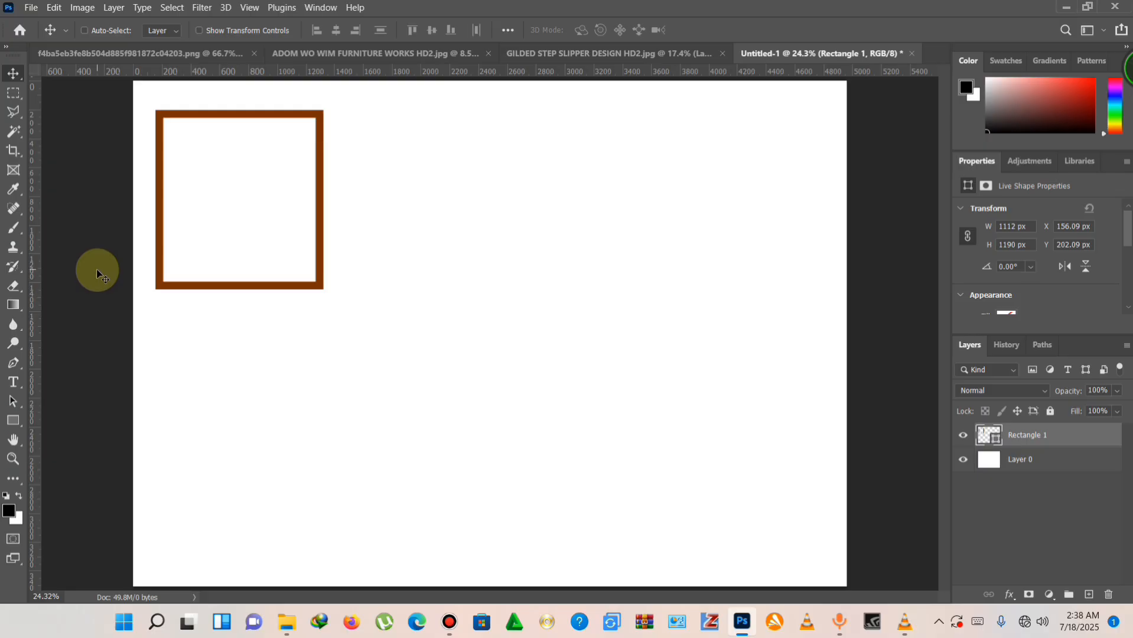
Step: Give the rectangle a solid red fill again
key(u)
click(164, 30)
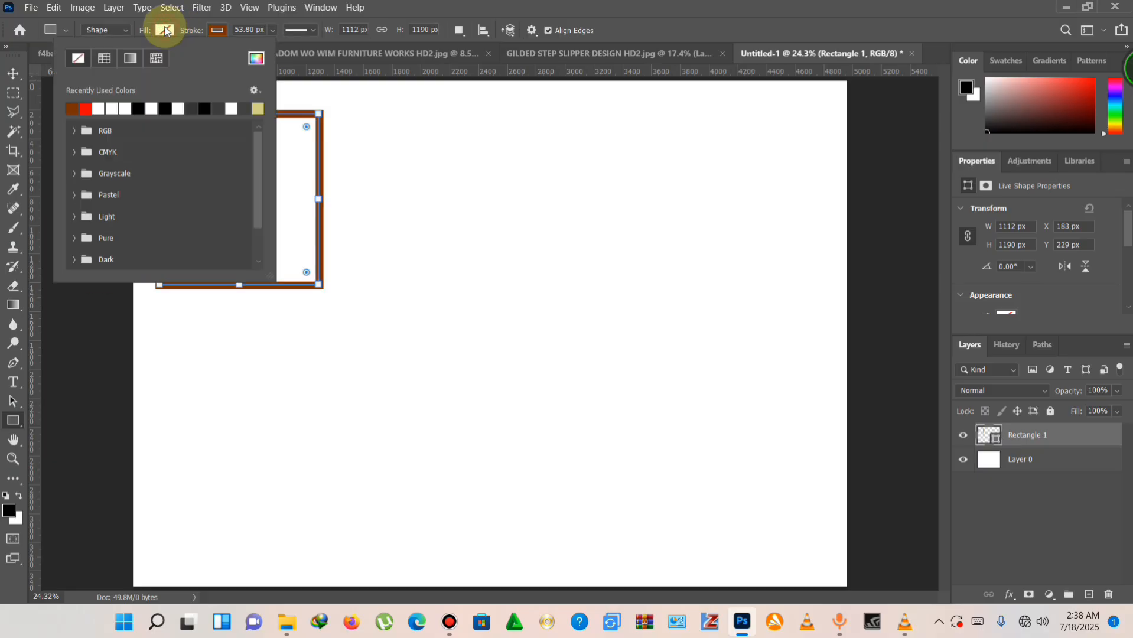
click(103, 62)
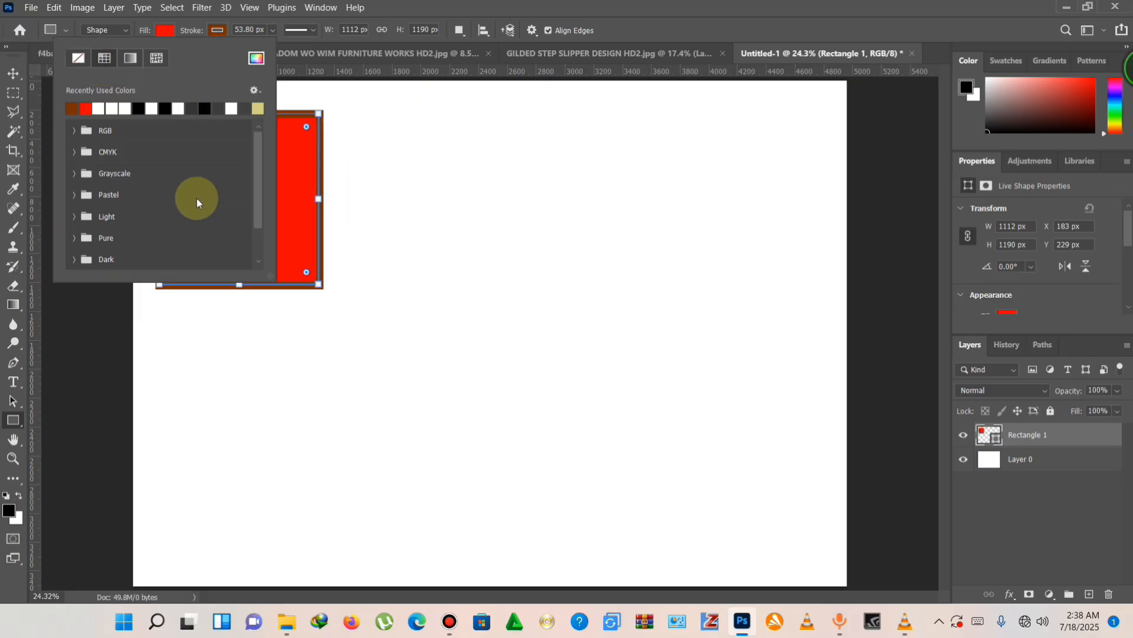
Step: Switch the rectangle's fill to a linear gradient and set its black color stop to red e71a1a
click(129, 59)
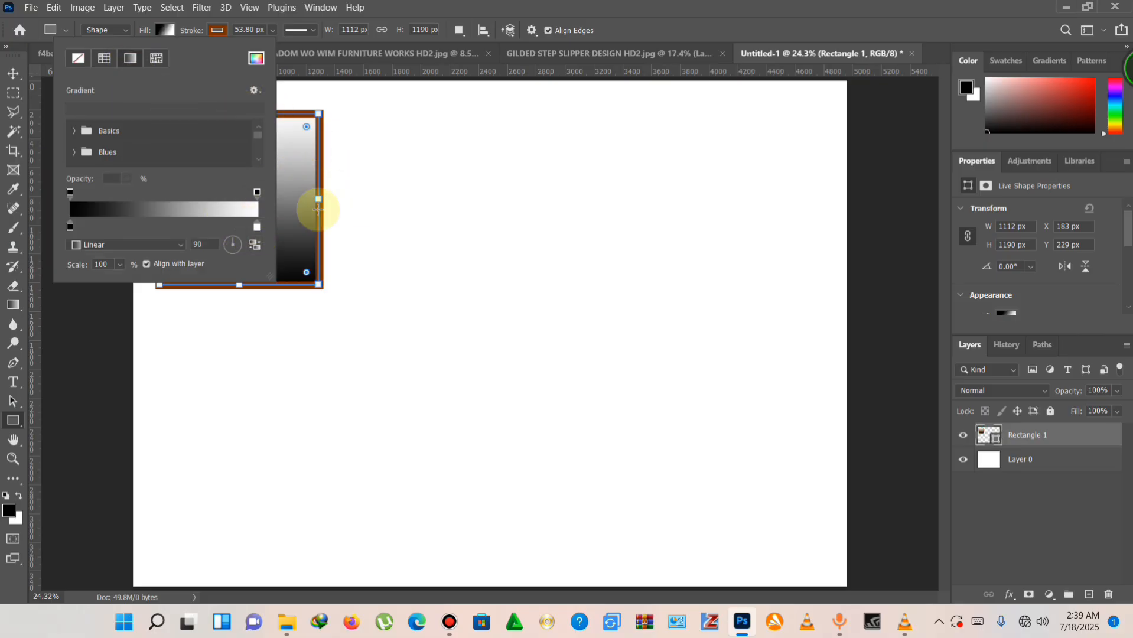
double_click(70, 227)
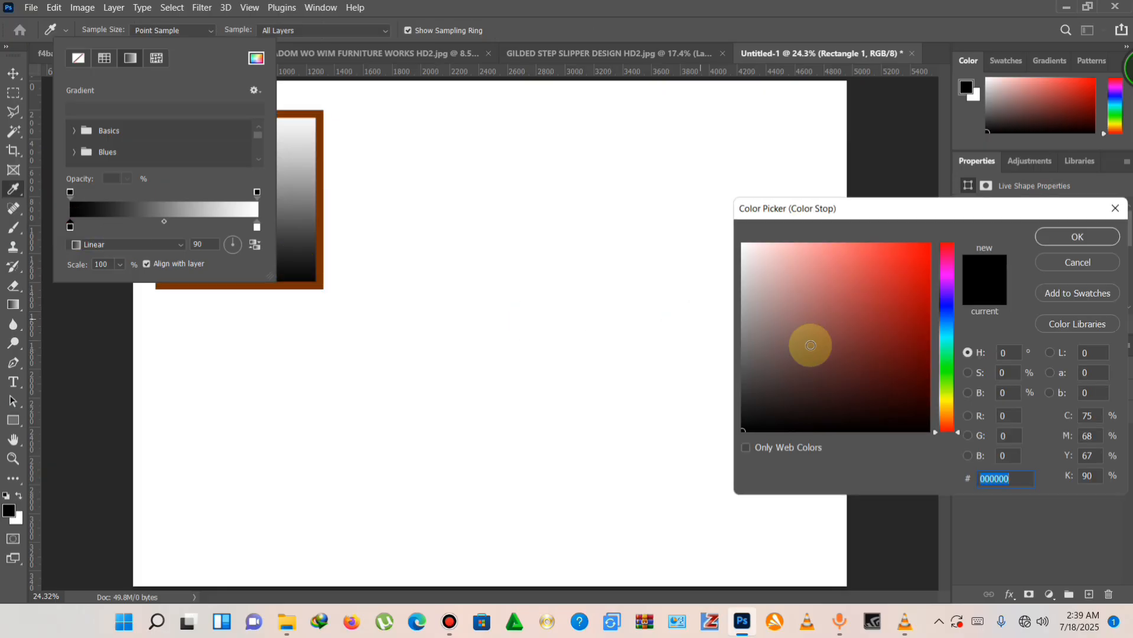
click(900, 291)
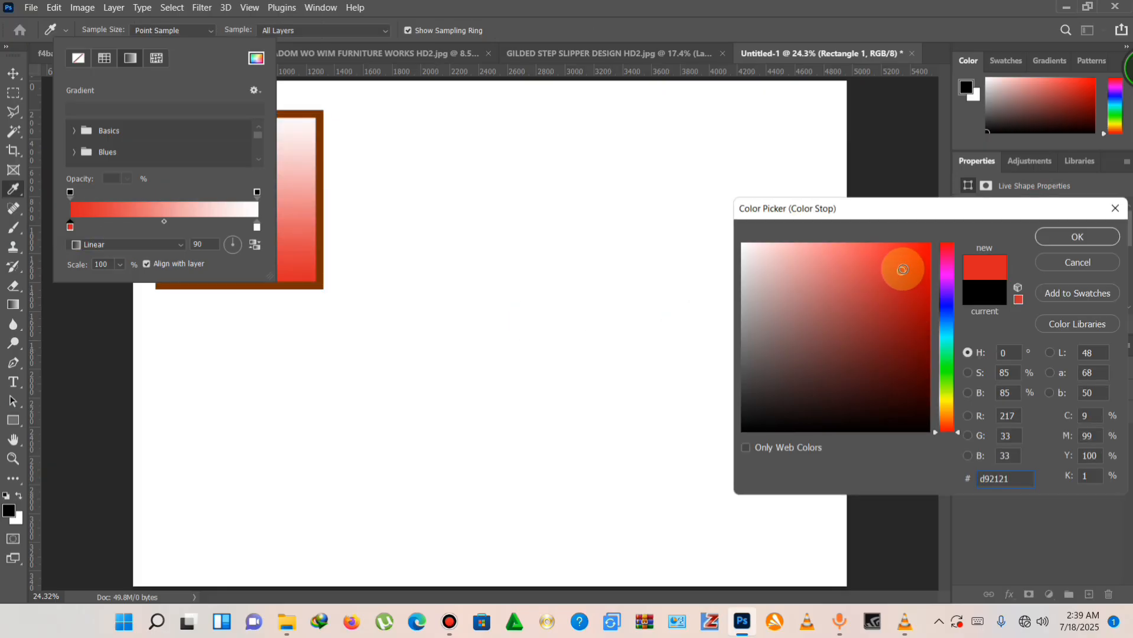
click(909, 261)
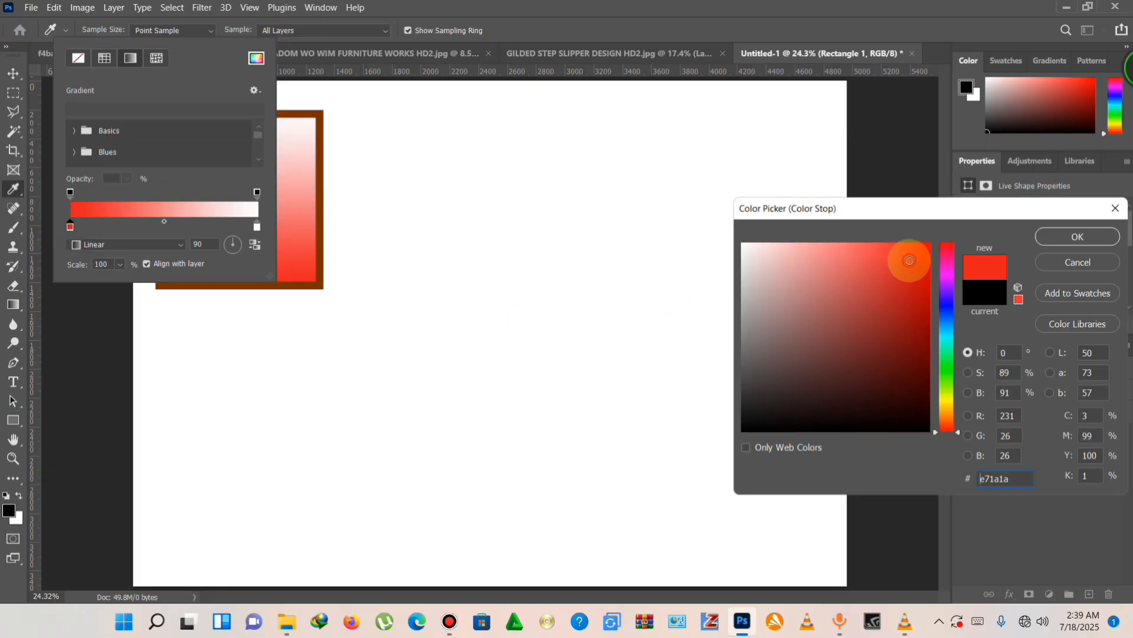
click(1046, 237)
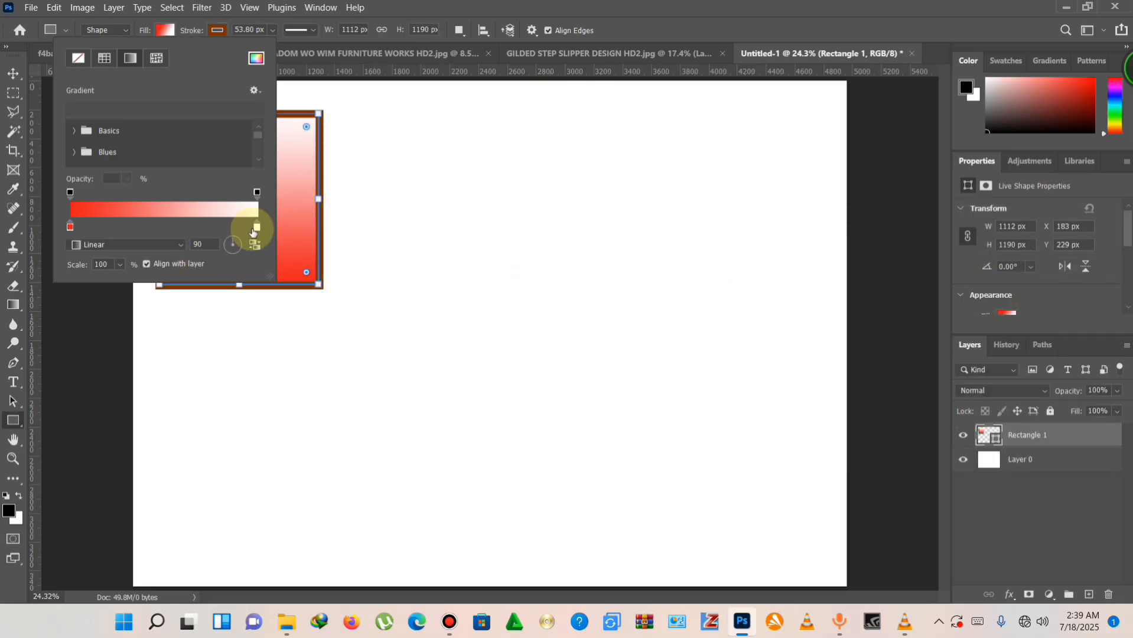
Step: Set the fill gradient's white color stop to blue 233ddc and view the rectangle without its path handles
click(256, 228)
double_click(256, 228)
drag(867, 279, 912, 303)
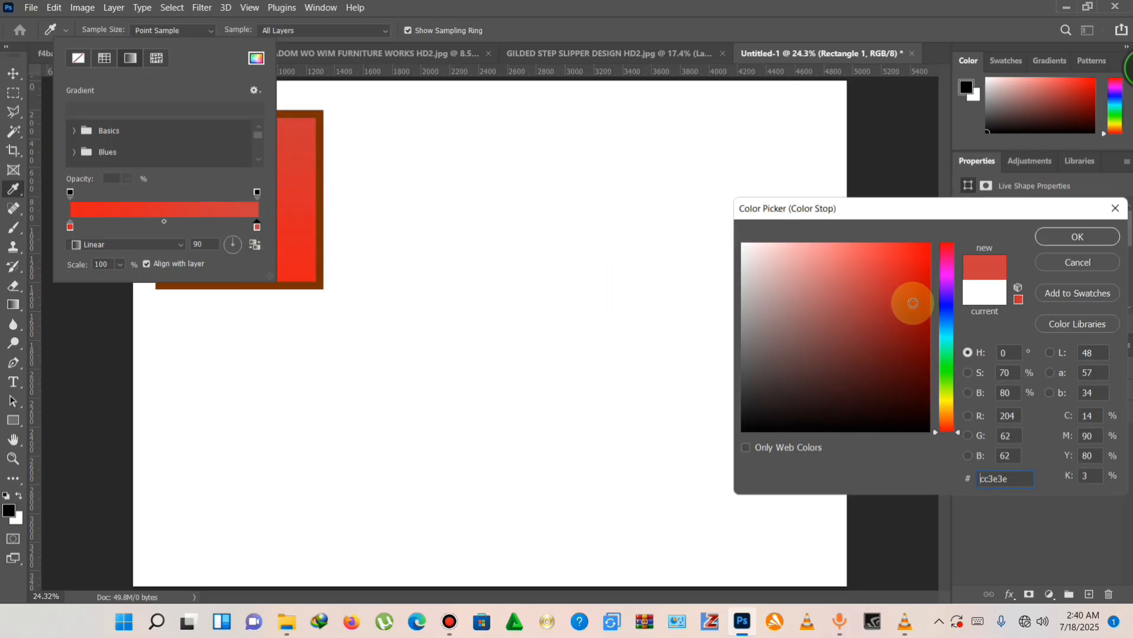
drag(959, 433, 962, 312)
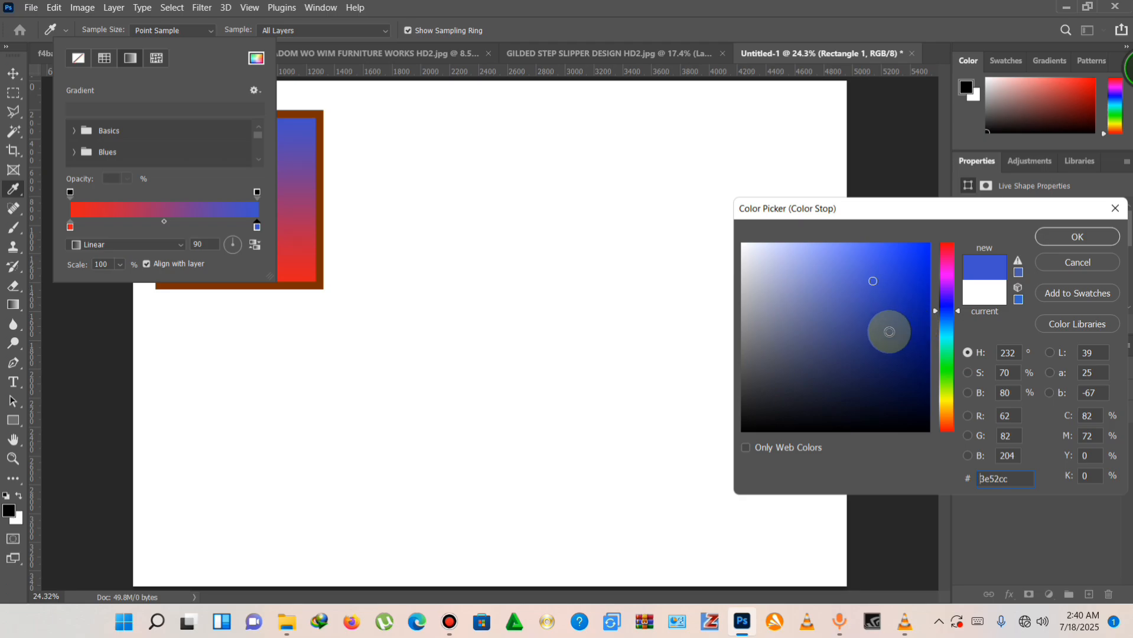
drag(889, 331, 900, 269)
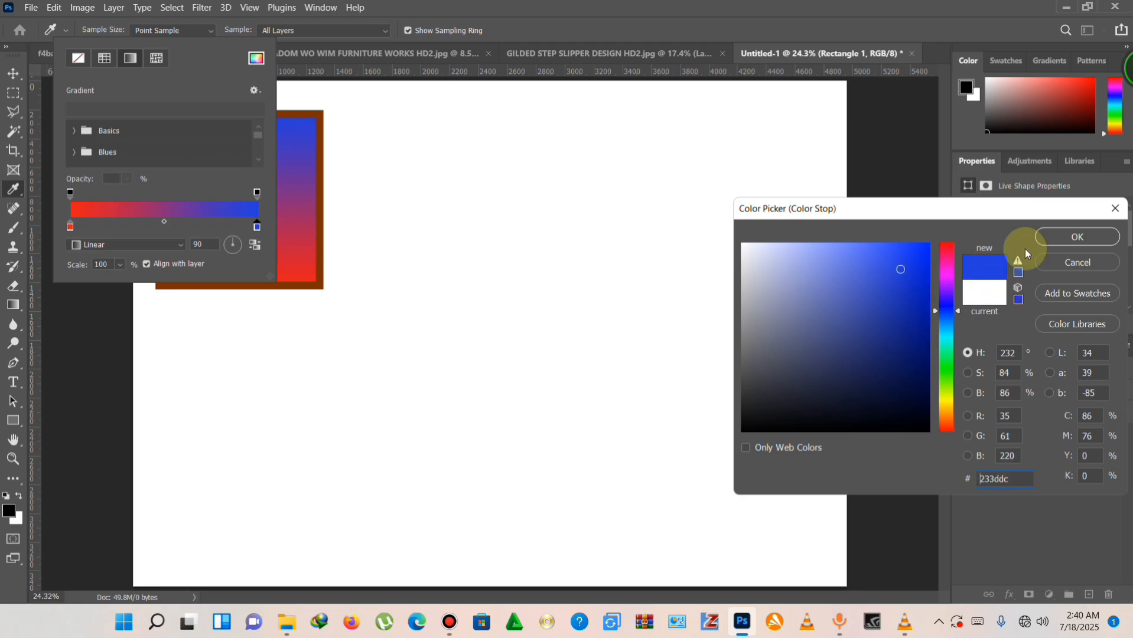
click(1043, 236)
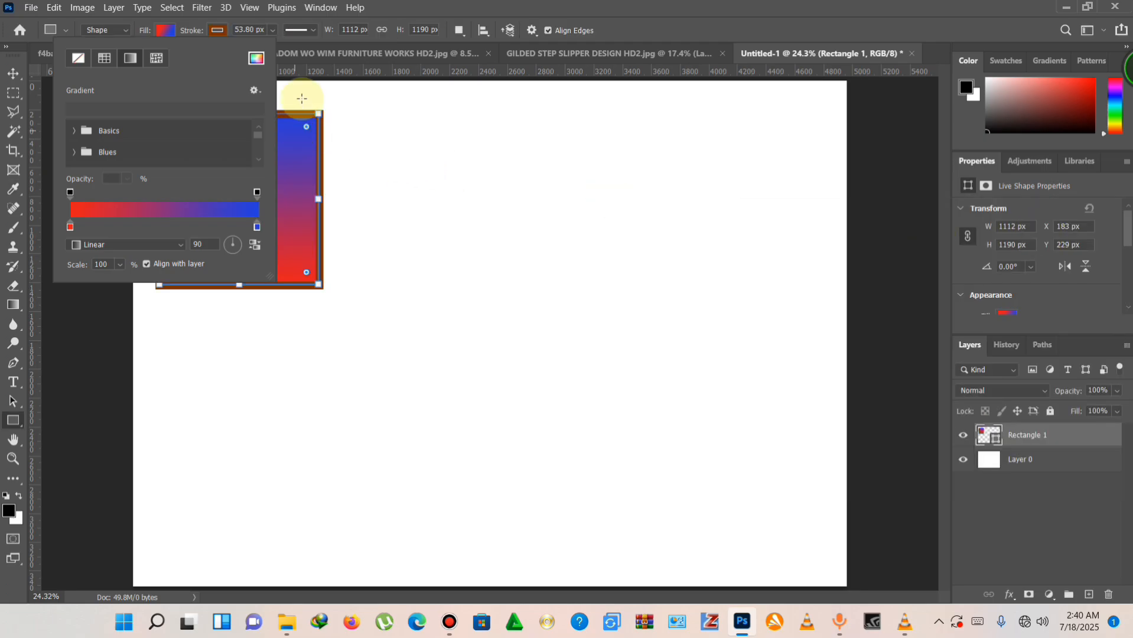
click(403, 12)
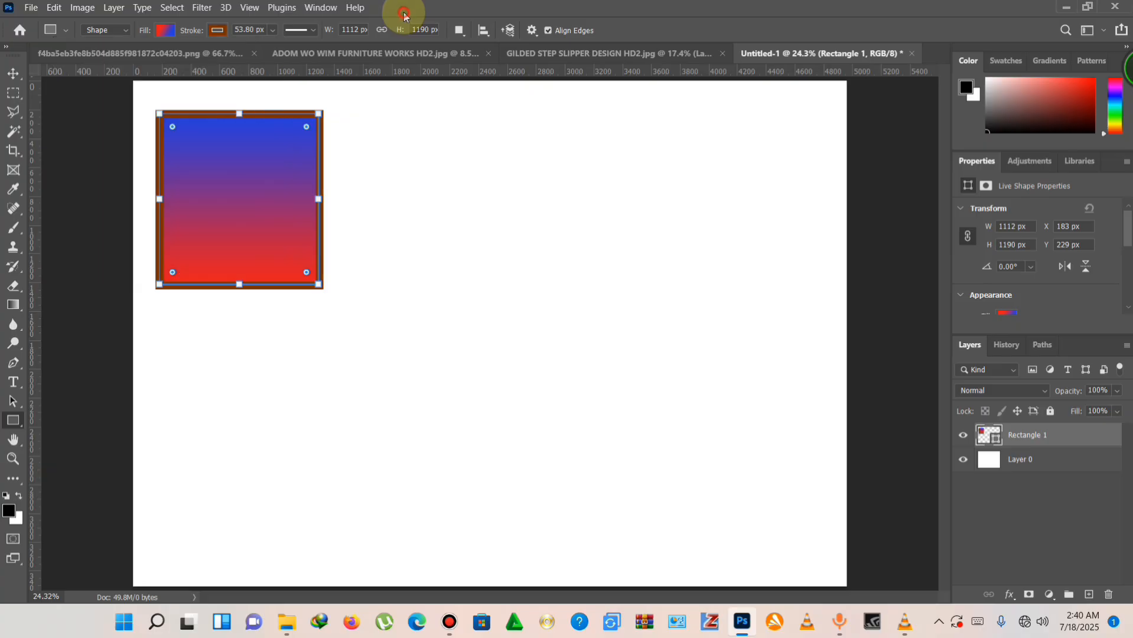
click(15, 79)
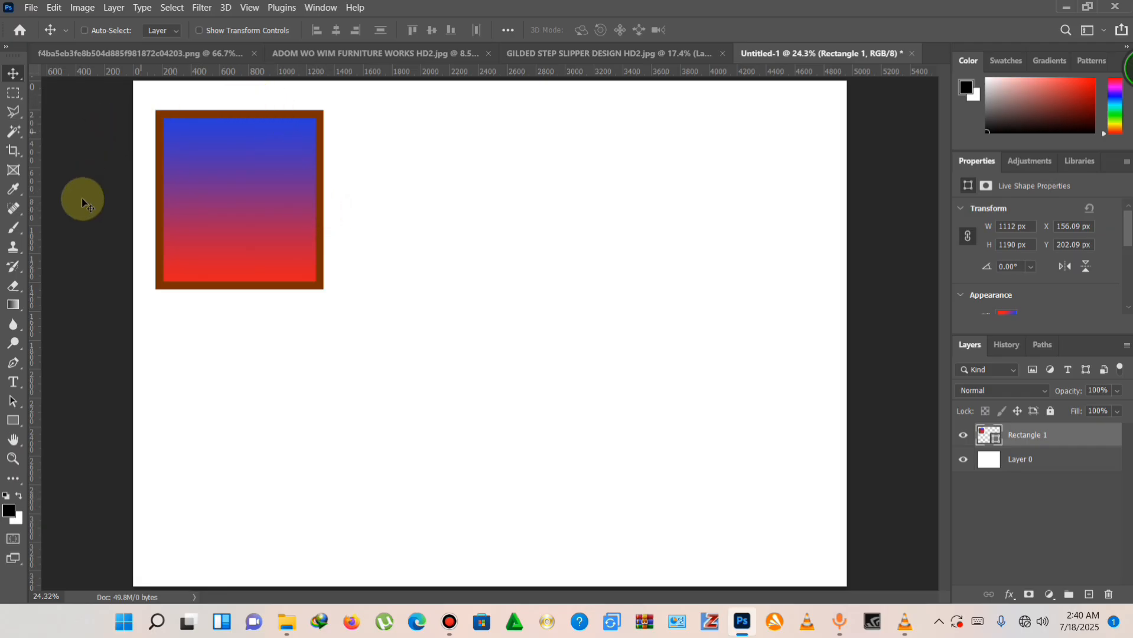
Step: Change the rectangle's stroke to a black-to-white linear gradient and view the shape without its path handles
click(12, 421)
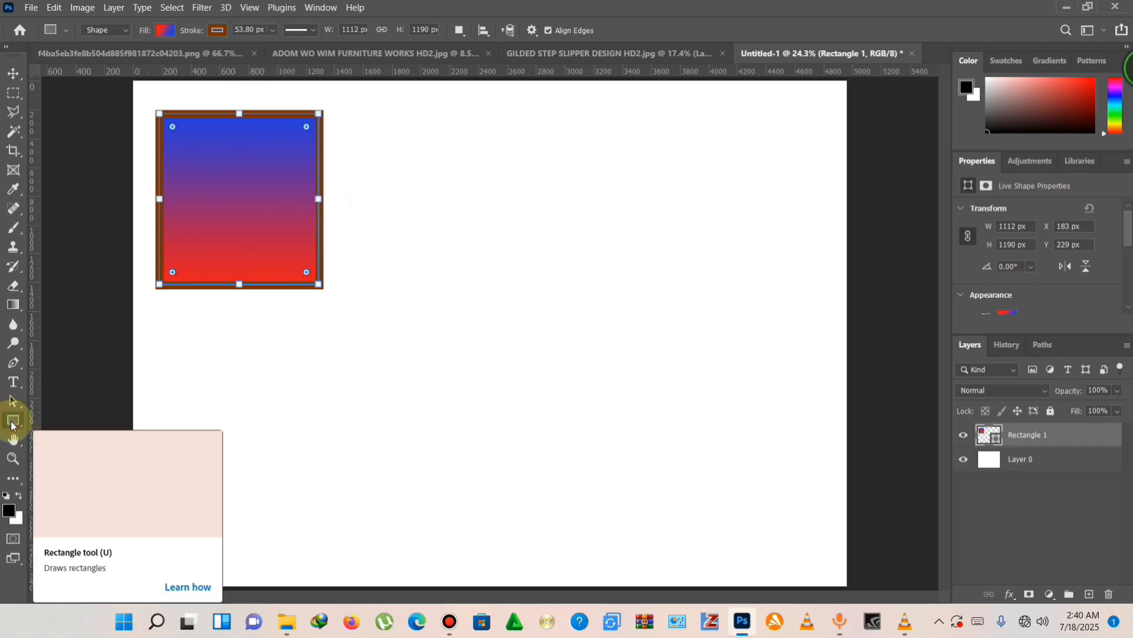
click(217, 31)
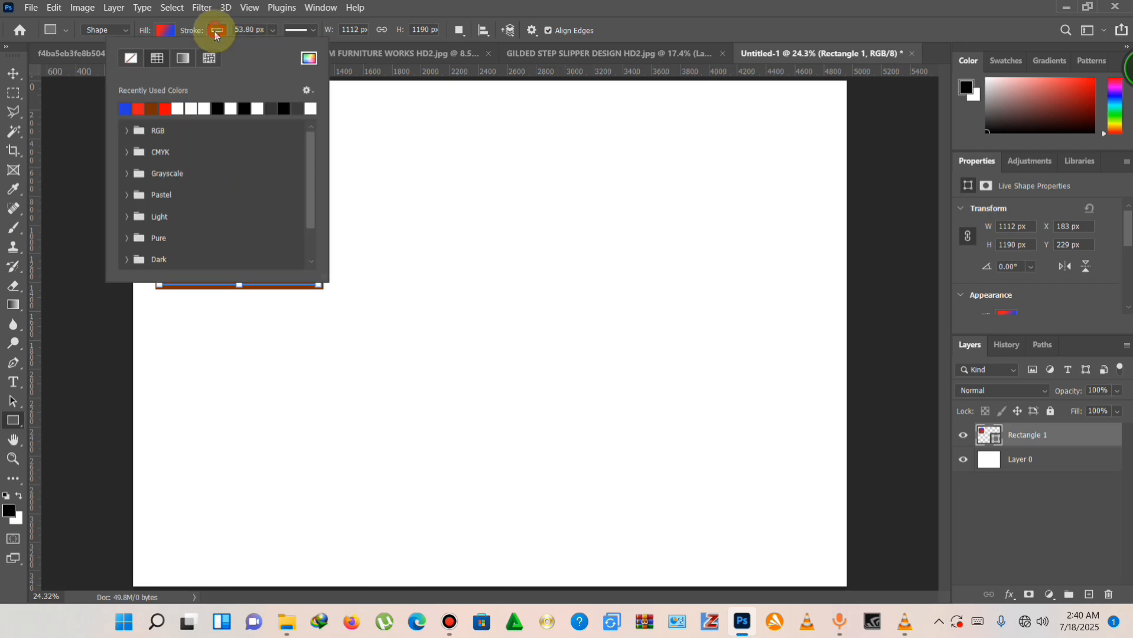
click(184, 59)
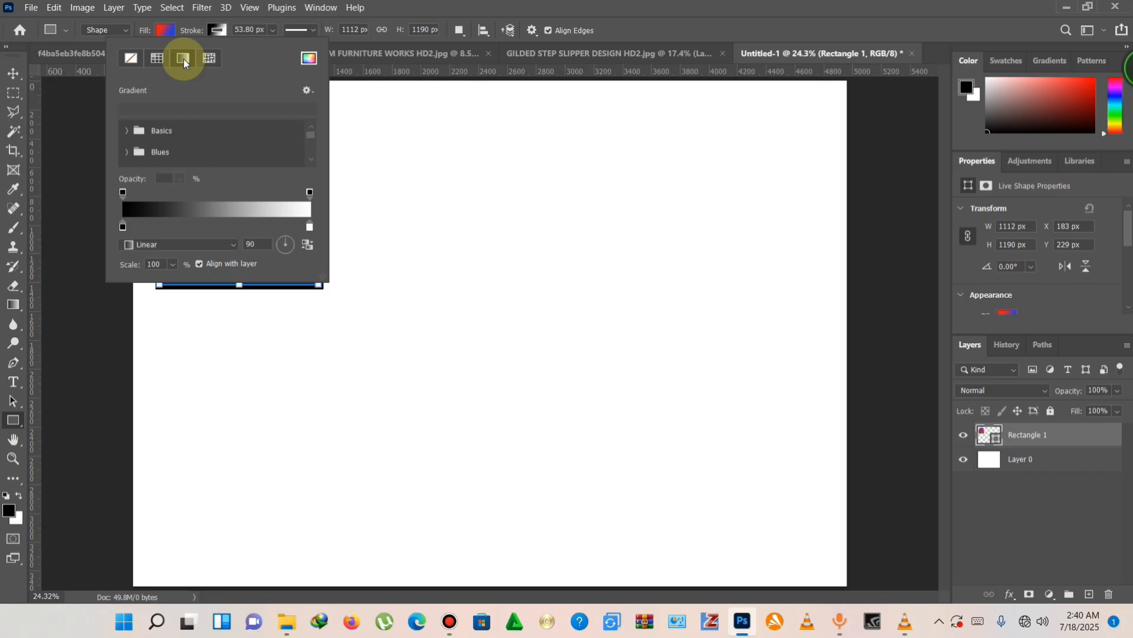
click(441, 7)
click(13, 73)
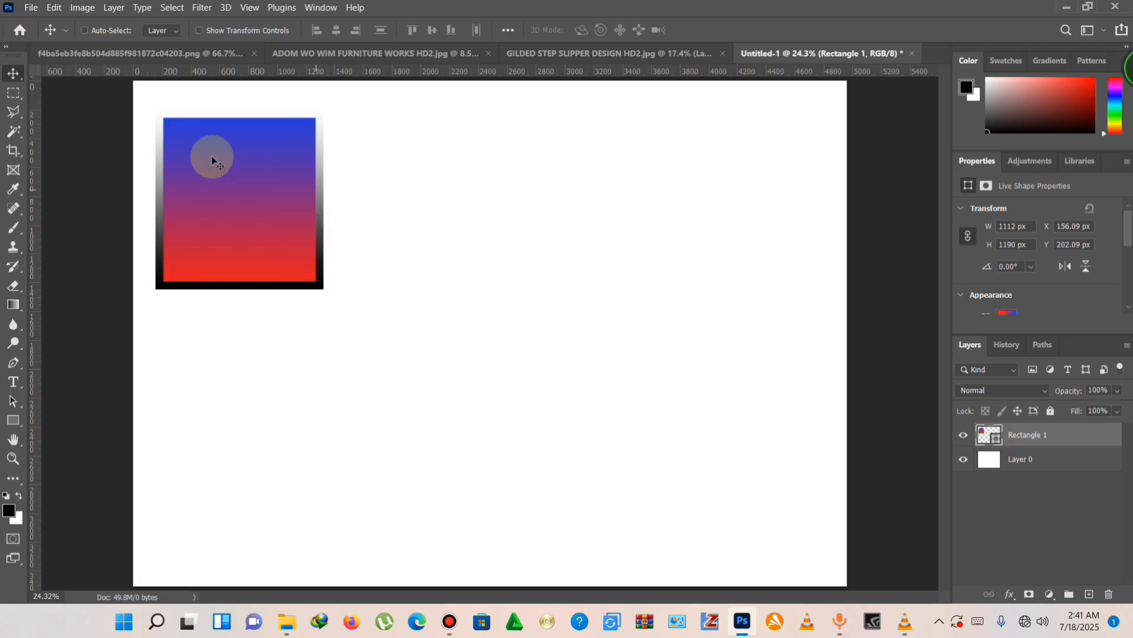
Step: Set the stroke gradient's white color stop to bright green 66ff00 and view the rectangle without its path handles
key(u)
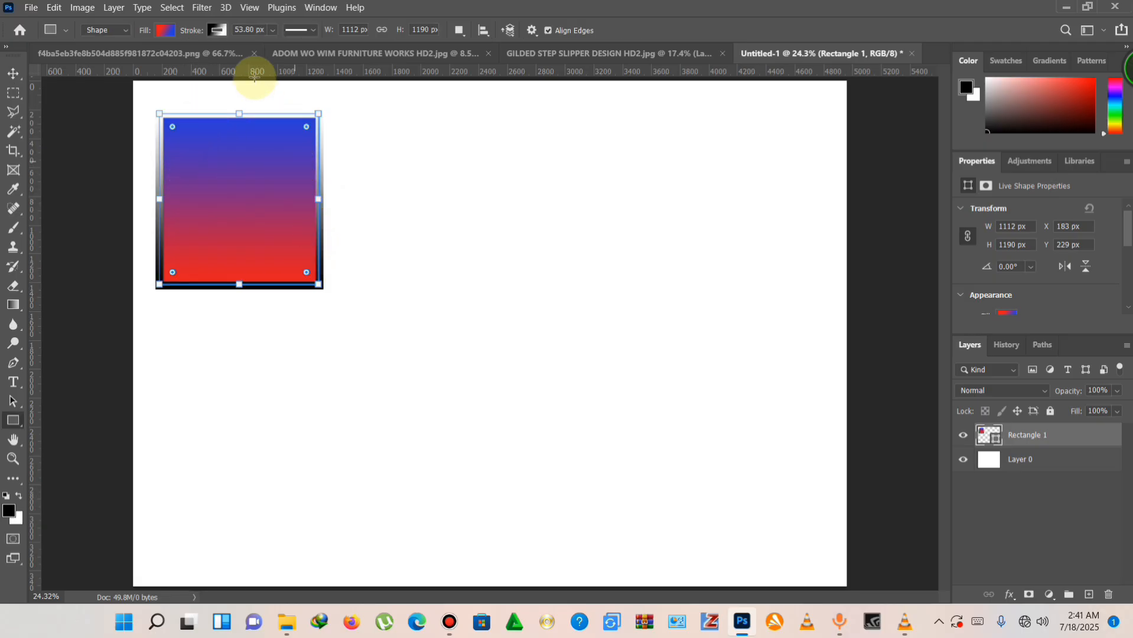
click(218, 30)
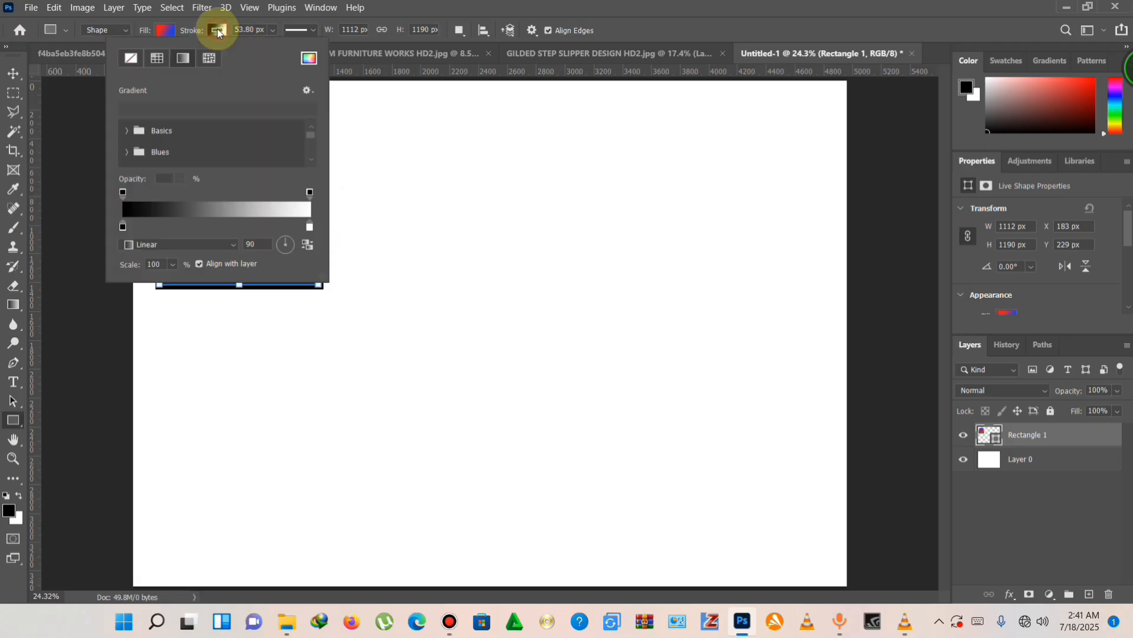
double_click(309, 229)
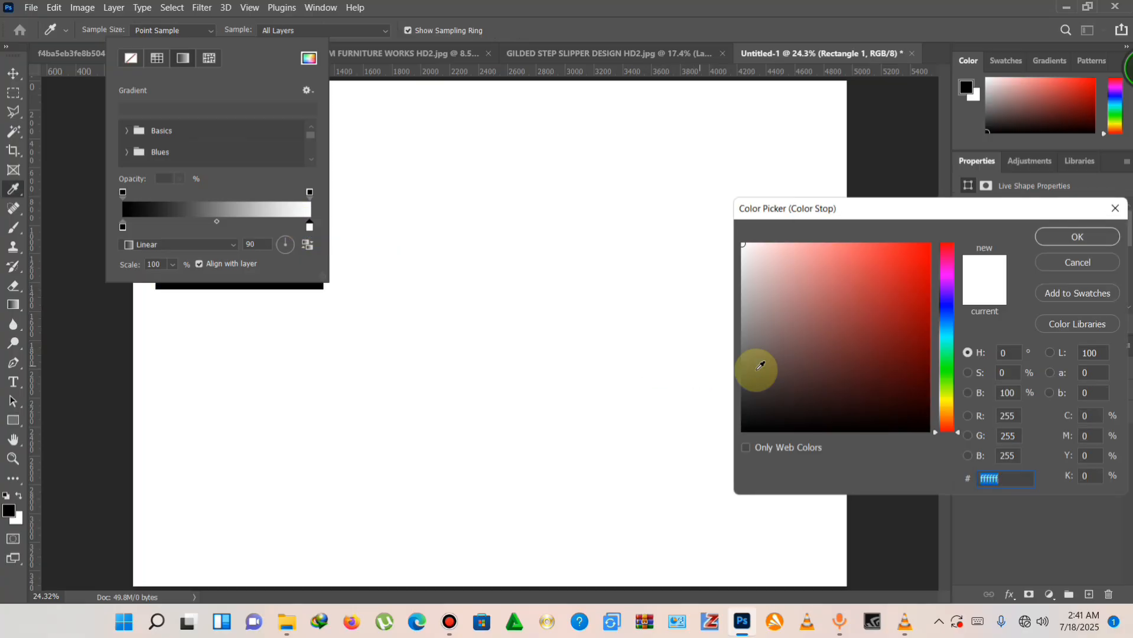
click(947, 383)
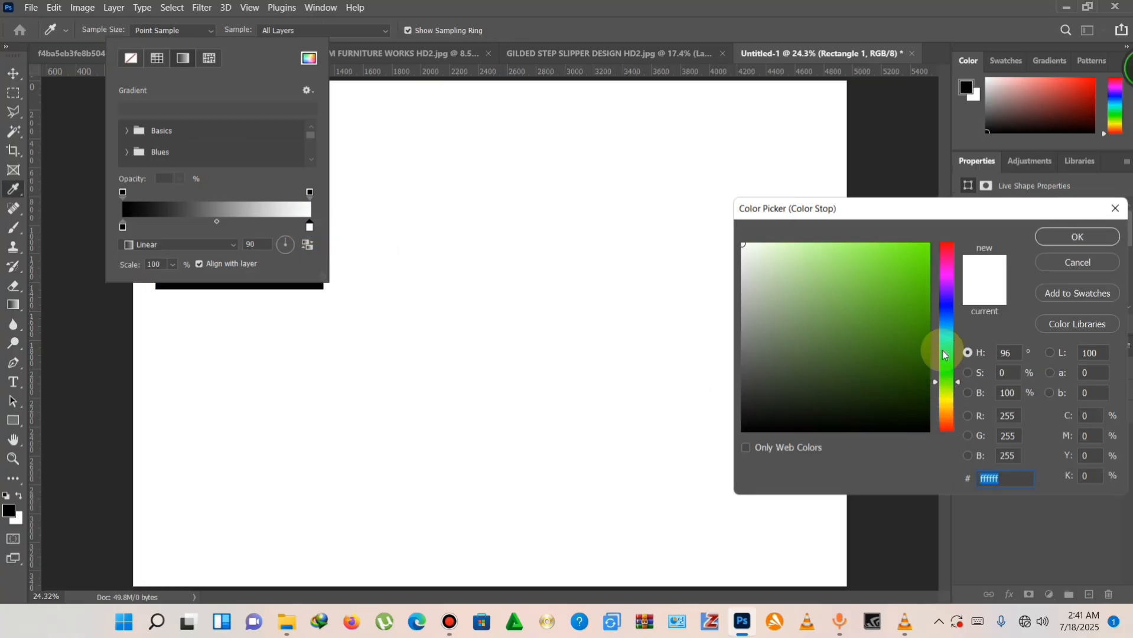
click(911, 269)
drag(909, 270, 935, 238)
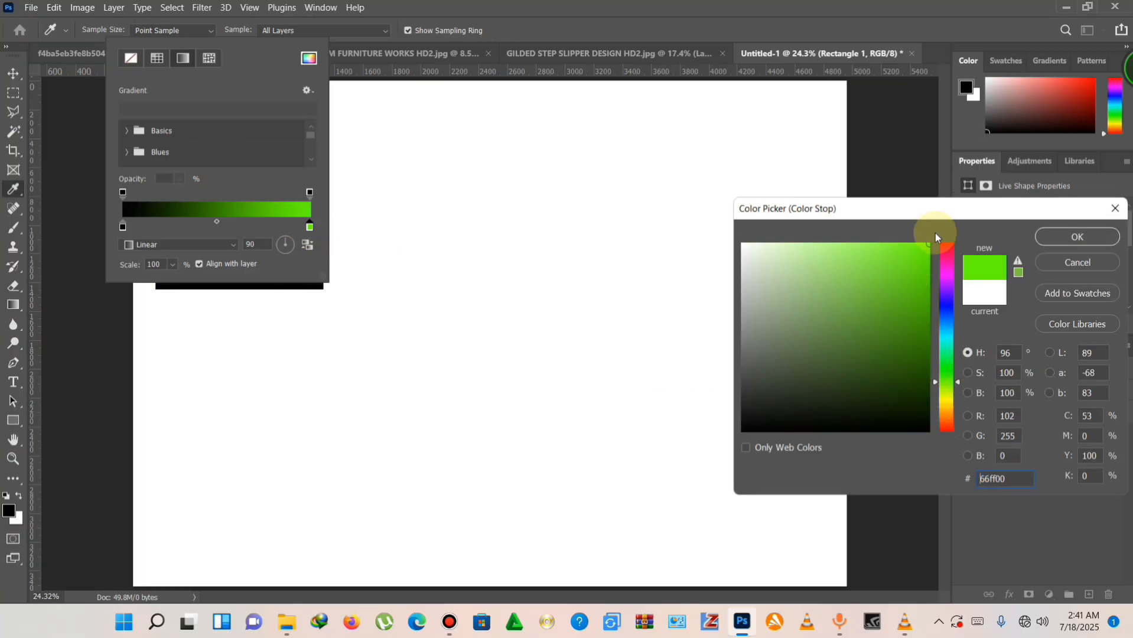
click(1076, 237)
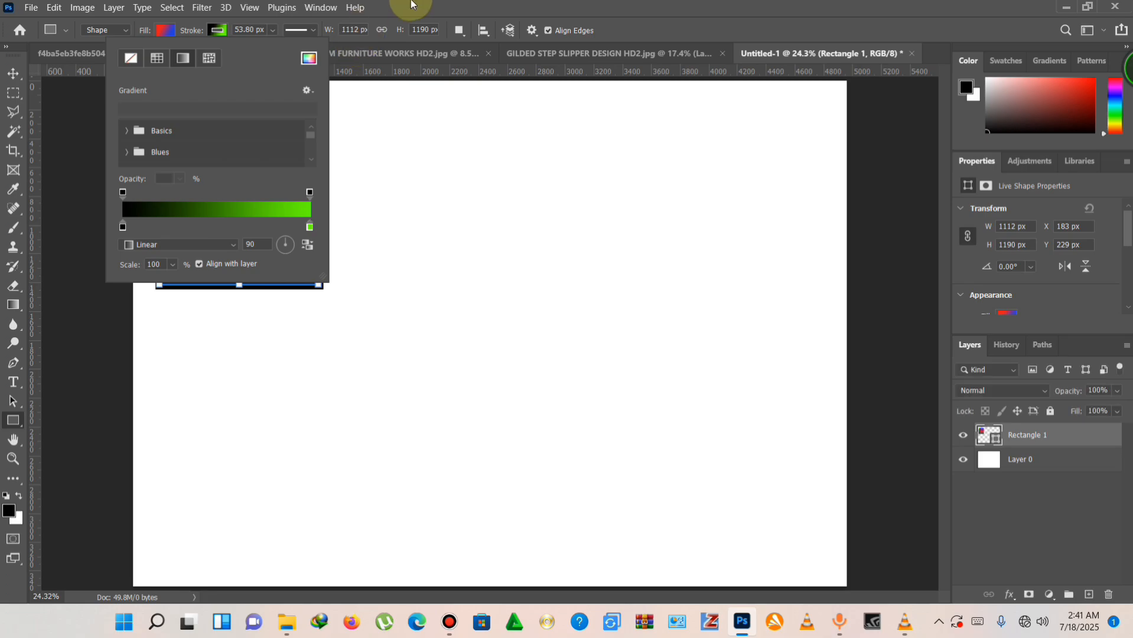
click(13, 74)
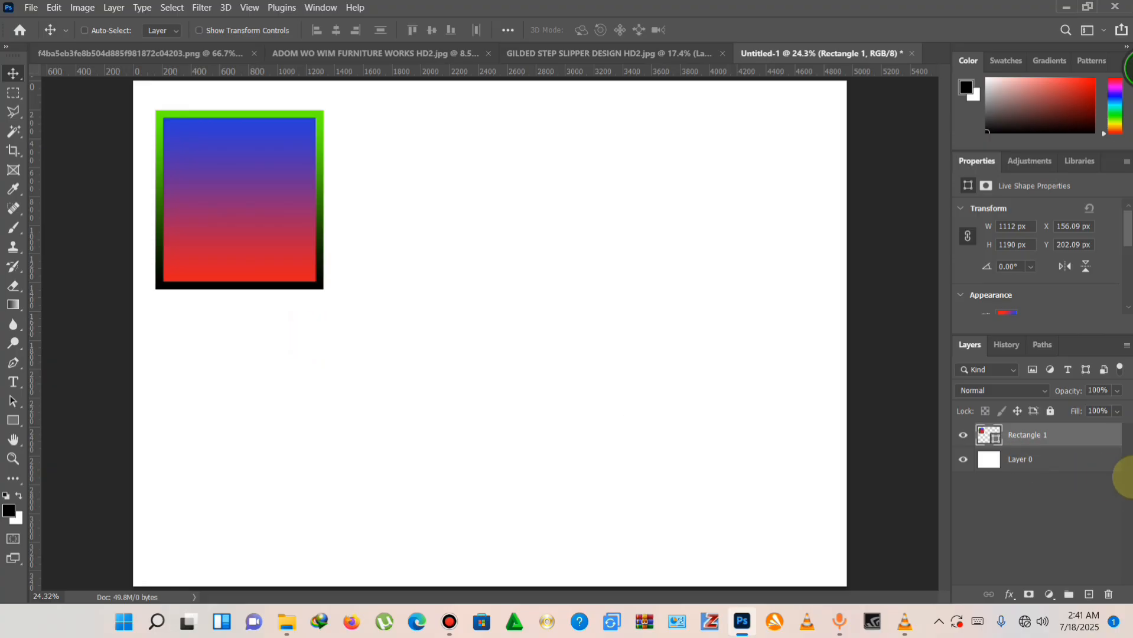
Step: Select Layer 0 and choose the Rounded Rectangle Tool from the shape tools
click(1068, 459)
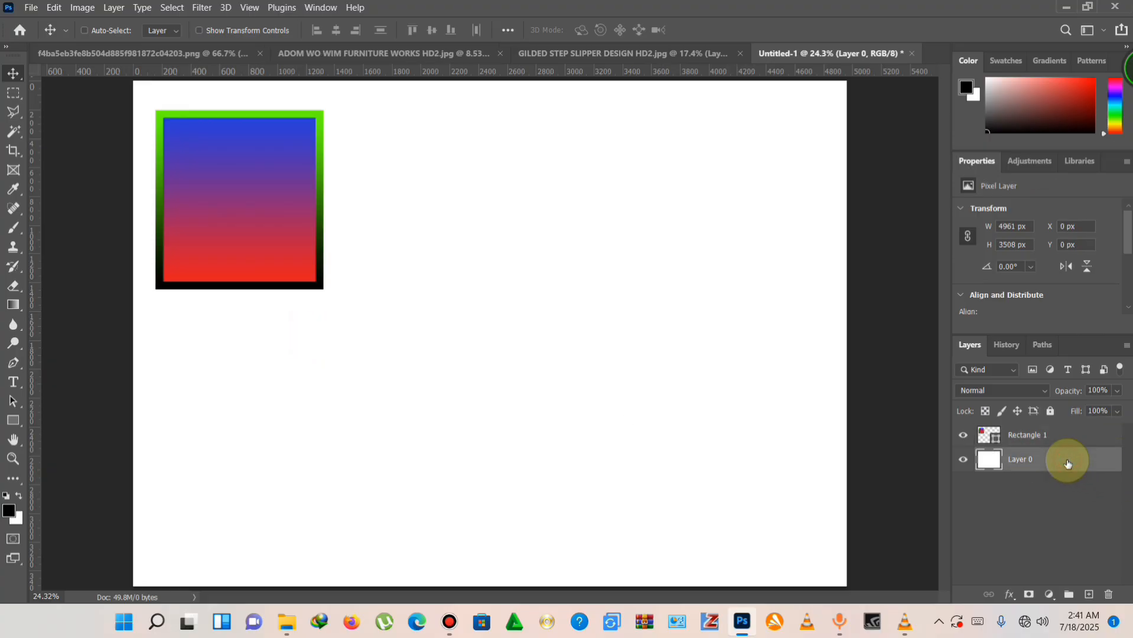
click(14, 430)
right_click(13, 430)
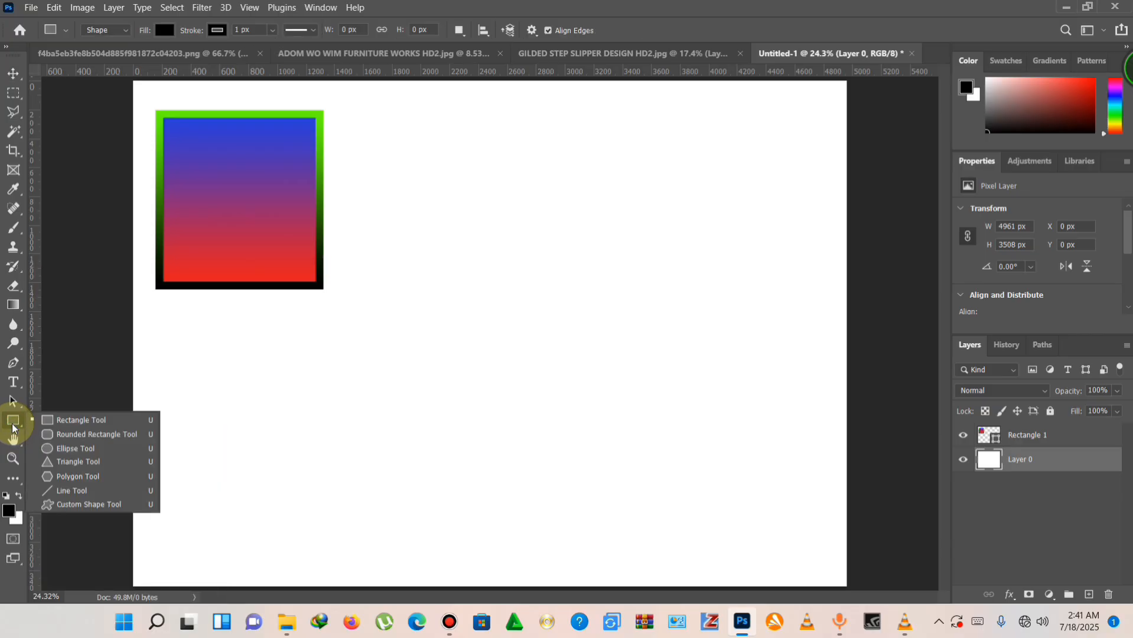
click(71, 435)
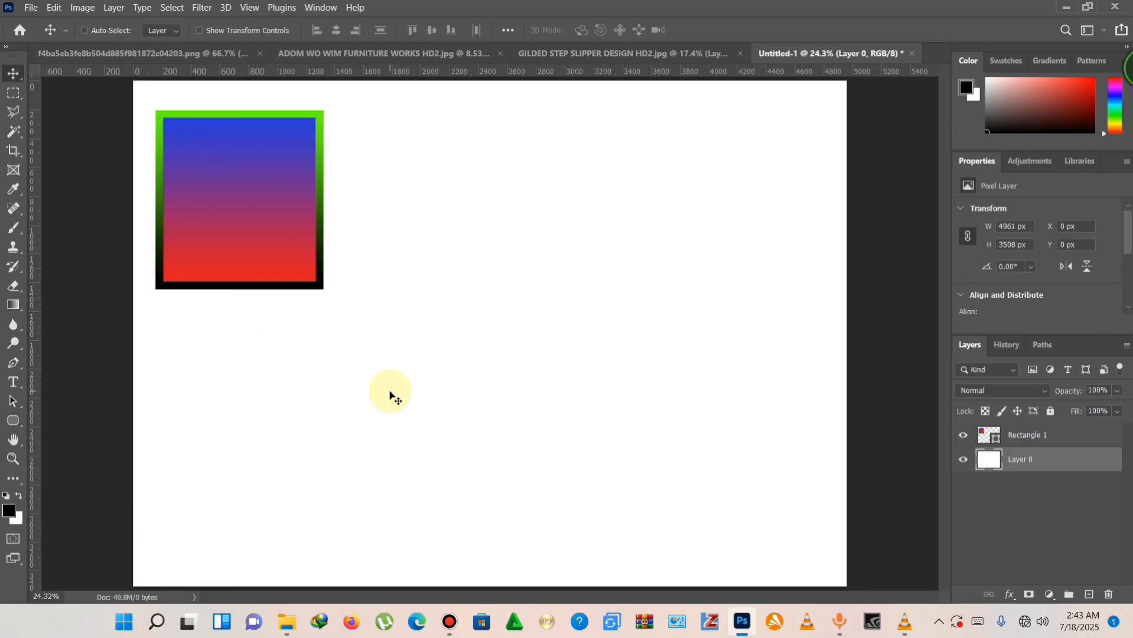
Step: Examine the rounded contact box and the picture frames in the GILDED STEP SLIPPER DESIGN HD2.jpg flyer
click(625, 52)
scroll(319, 440, up, 5)
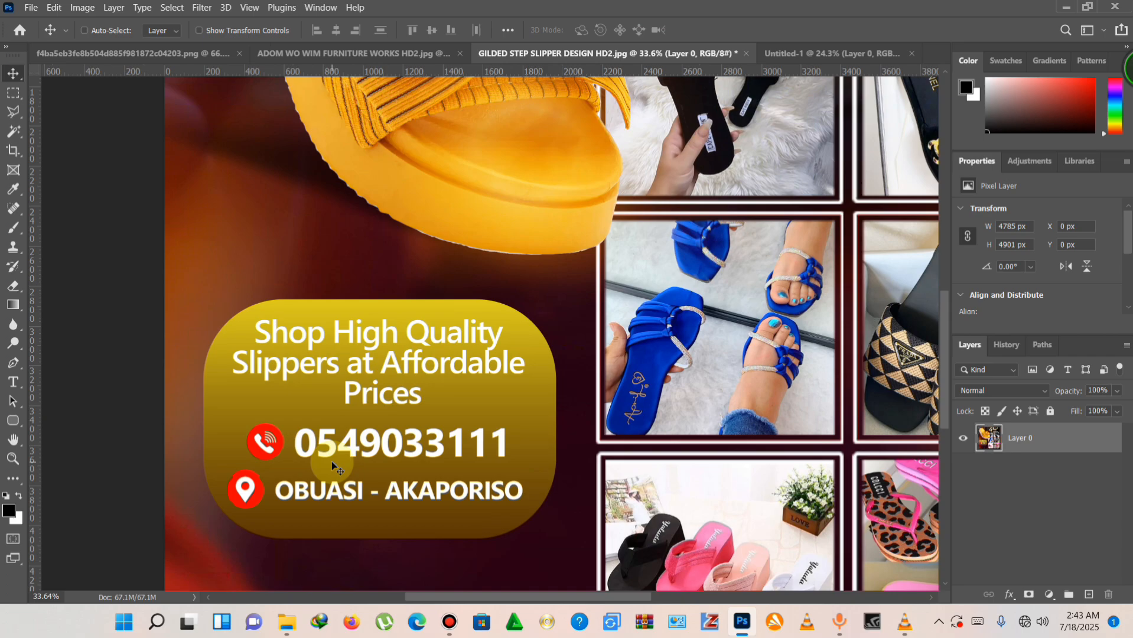
scroll(449, 422, down, 5)
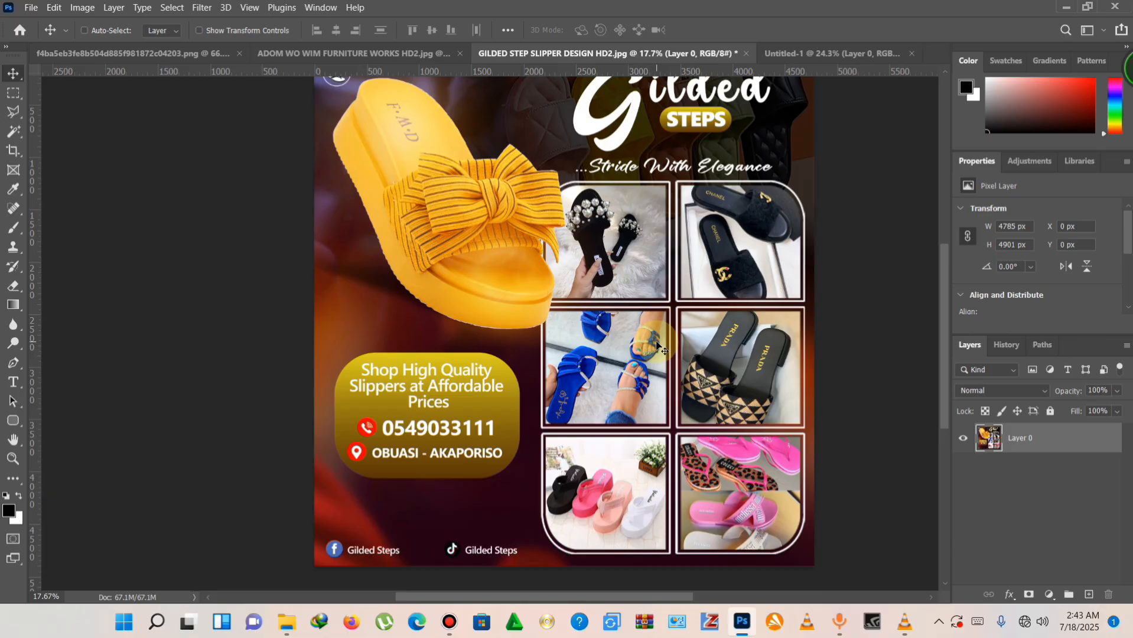
Step: Return to the Untitled-1 document and choose the Rounded Rectangle Tool from the shape tools
click(823, 55)
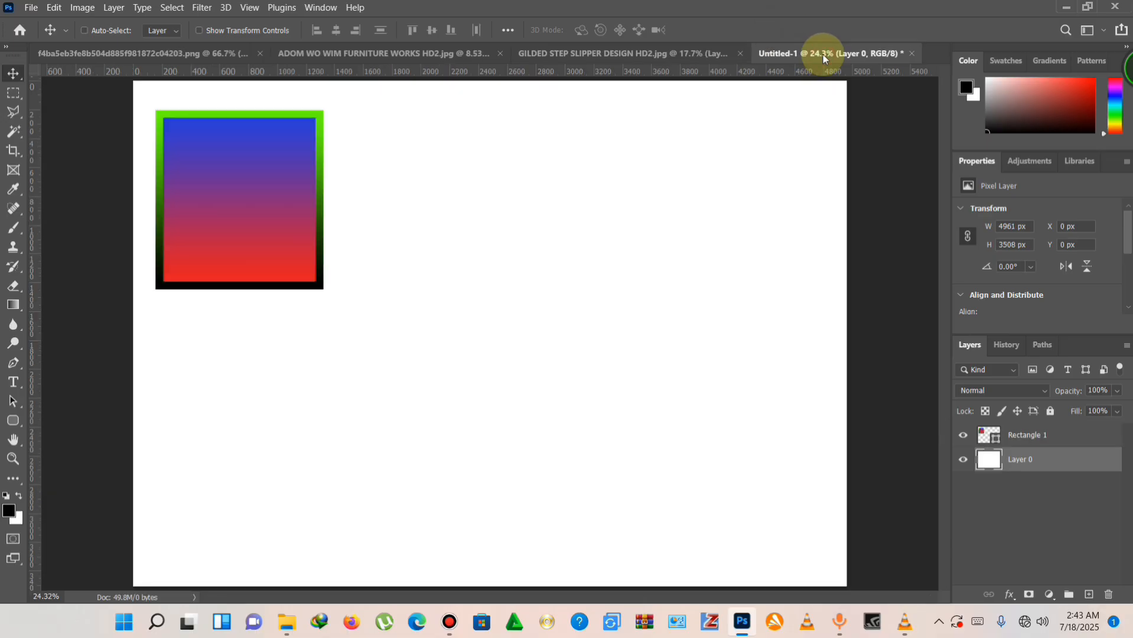
right_click(17, 423)
click(74, 436)
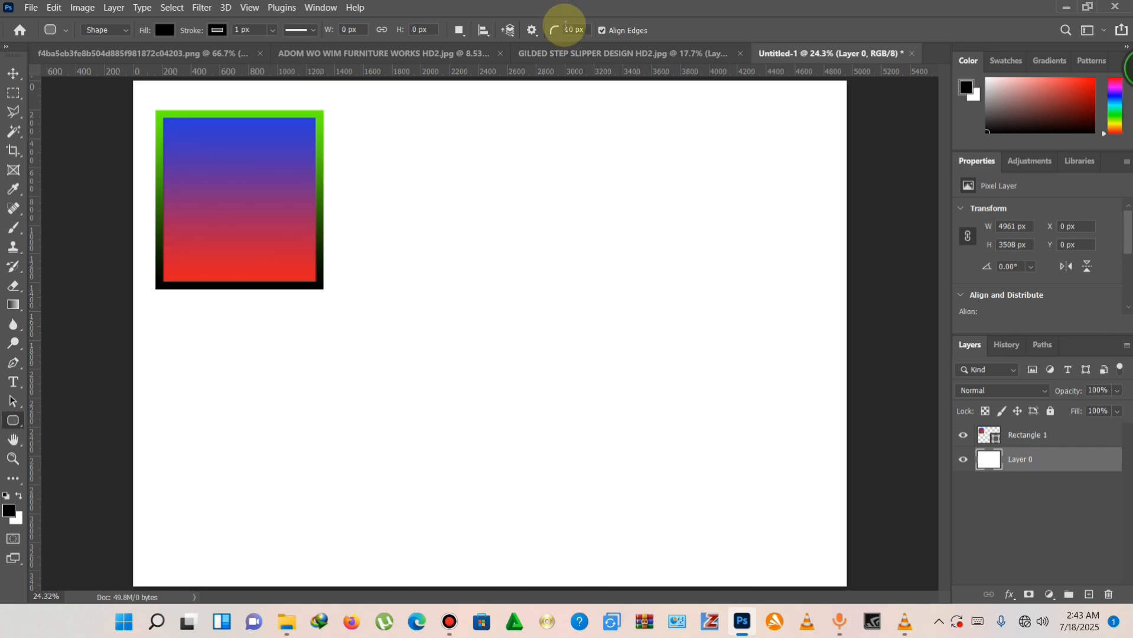
Step: Try drawing rounded rectangles with 10 px and 100 px corner radii on the blank canvas, undoing each one
drag(405, 250, 593, 491)
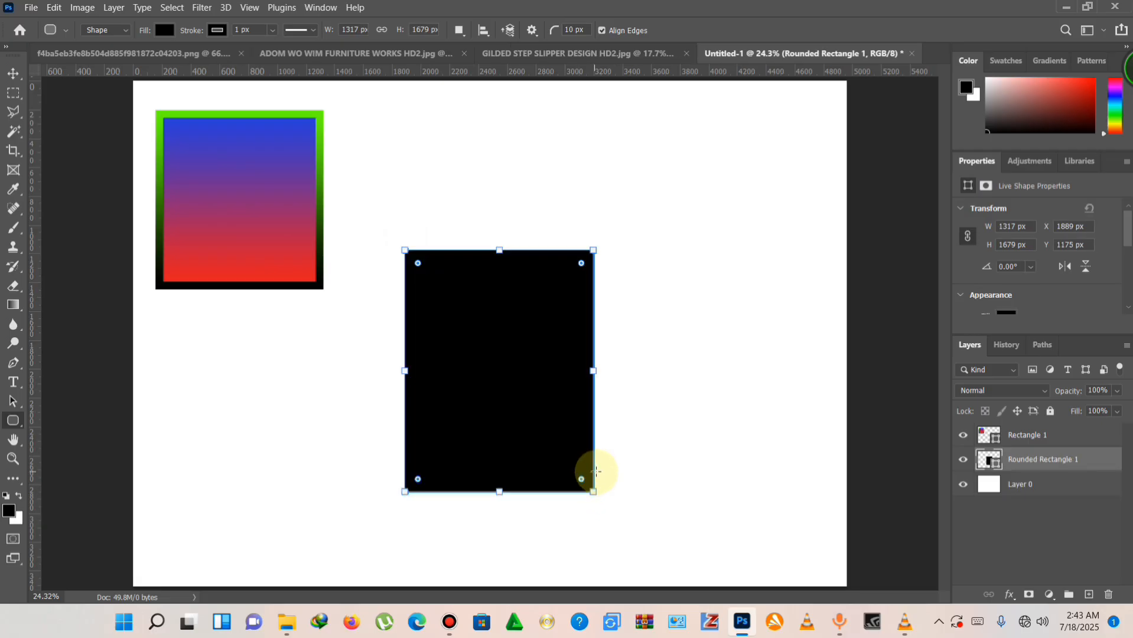
key(ctrl+z)
click(568, 29)
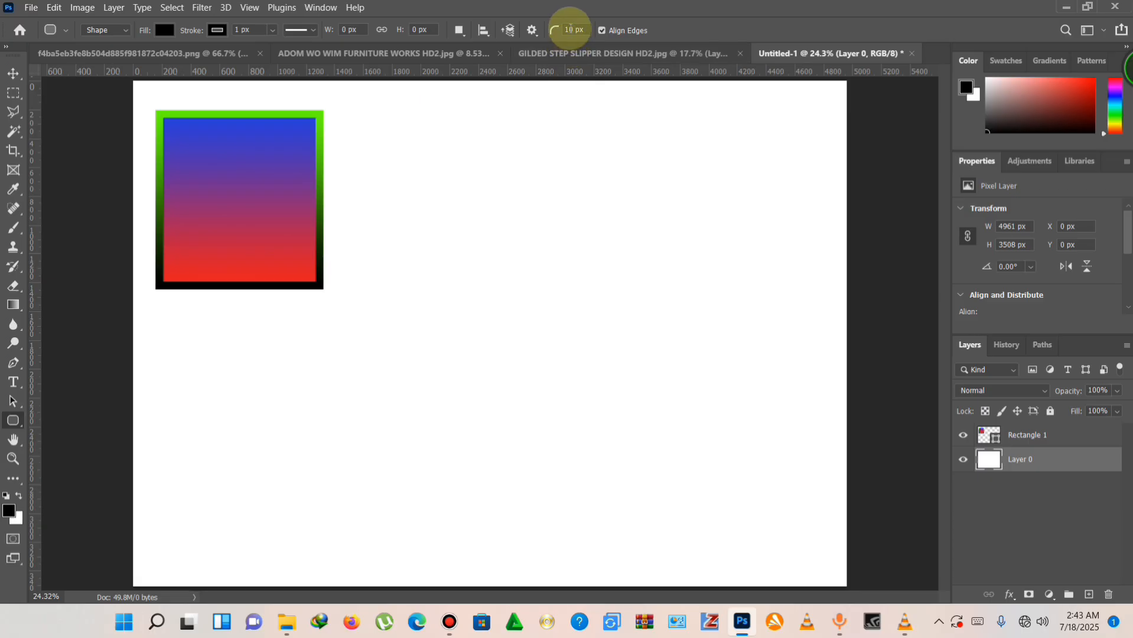
text(0)
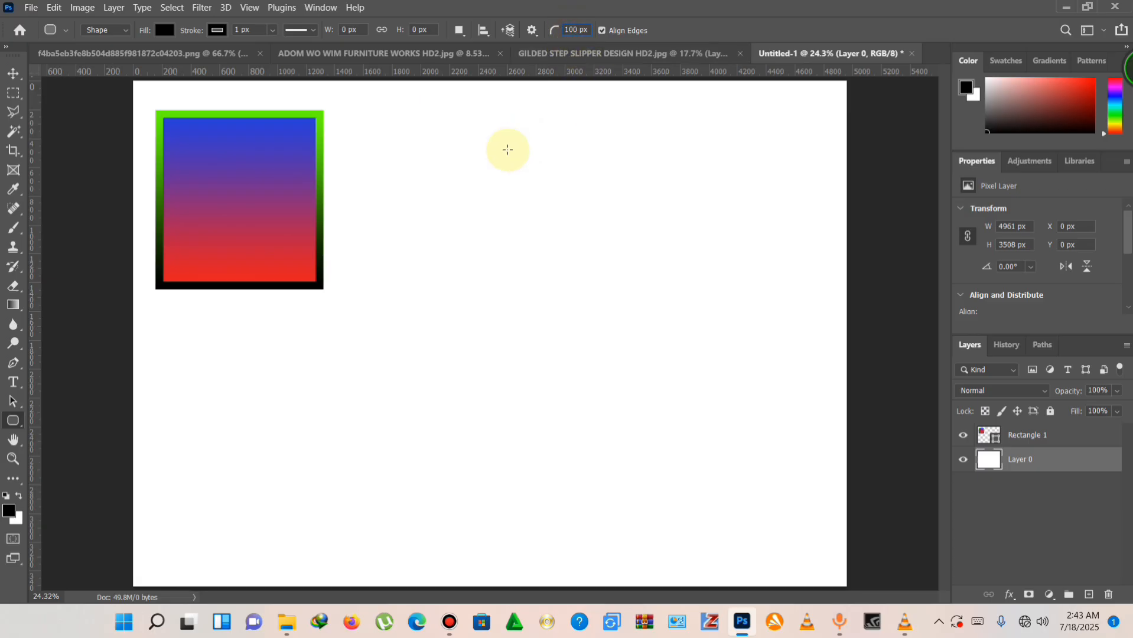
drag(457, 210, 677, 453)
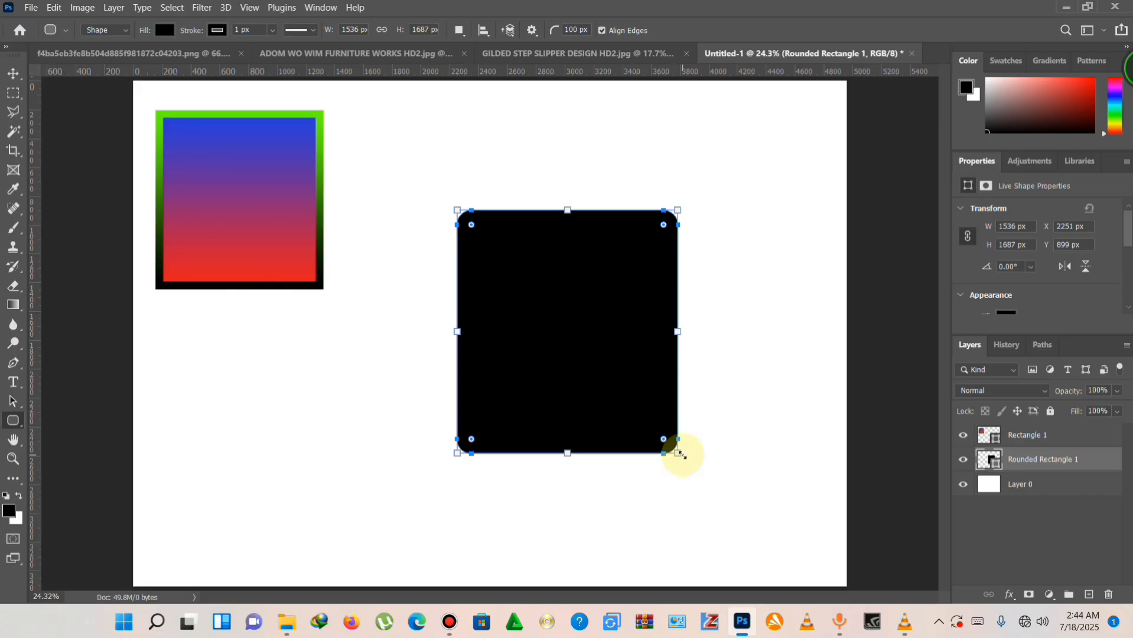
key(ctrl+z)
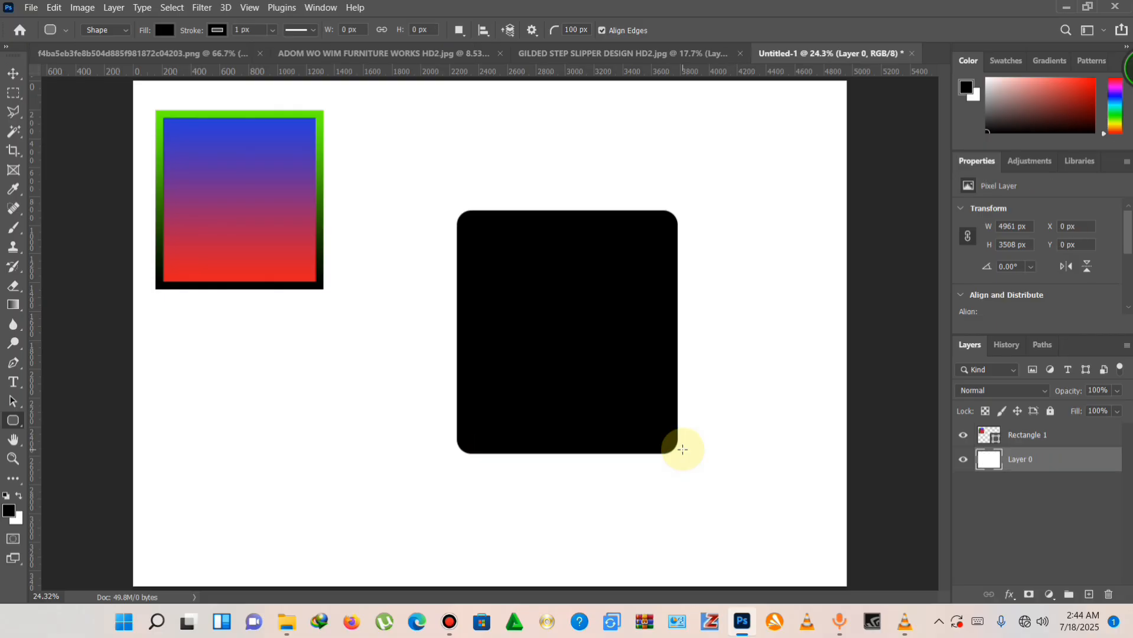
Step: Draw a rounded rectangle about 1675 by 1886 px with a 300 px corner radius and fill it with the recently used bright green
click(572, 30)
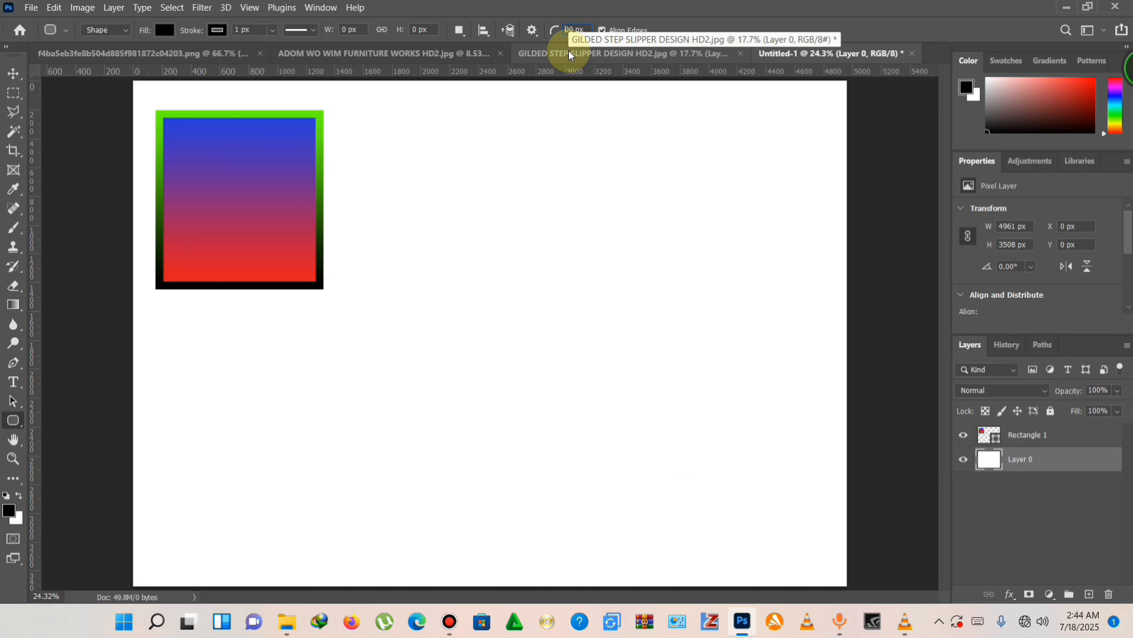
drag(483, 211, 724, 484)
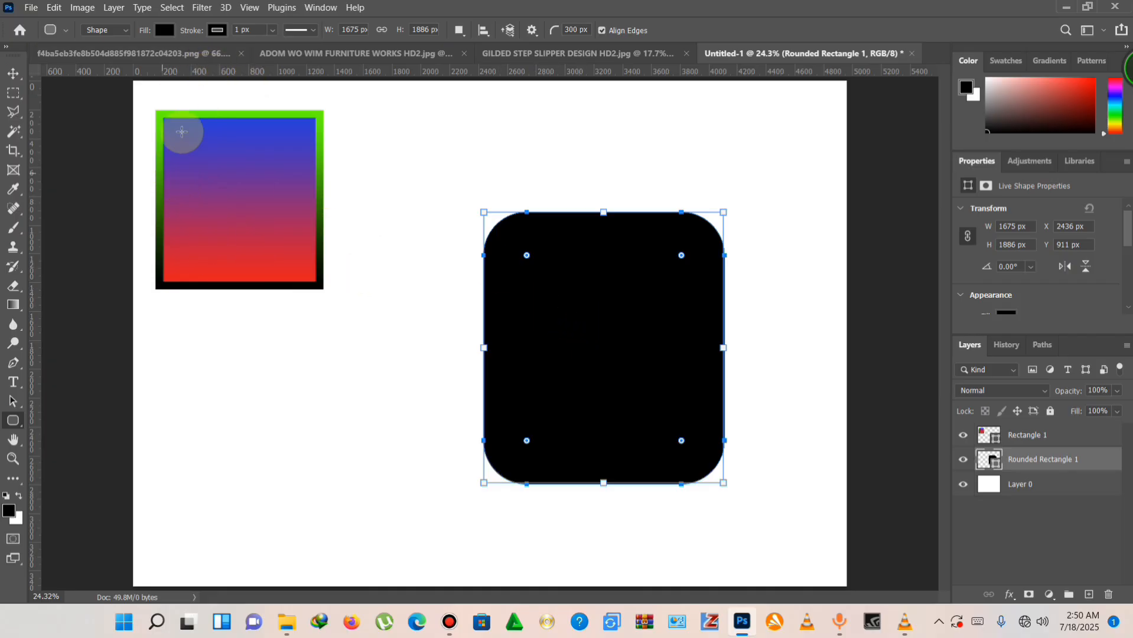
click(164, 30)
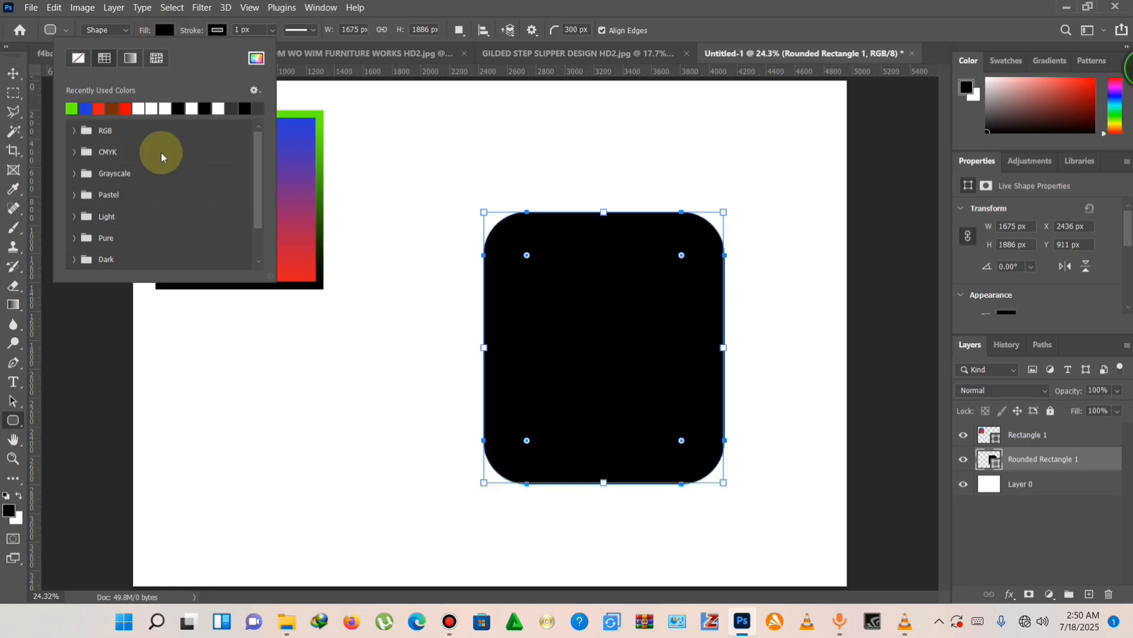
click(72, 109)
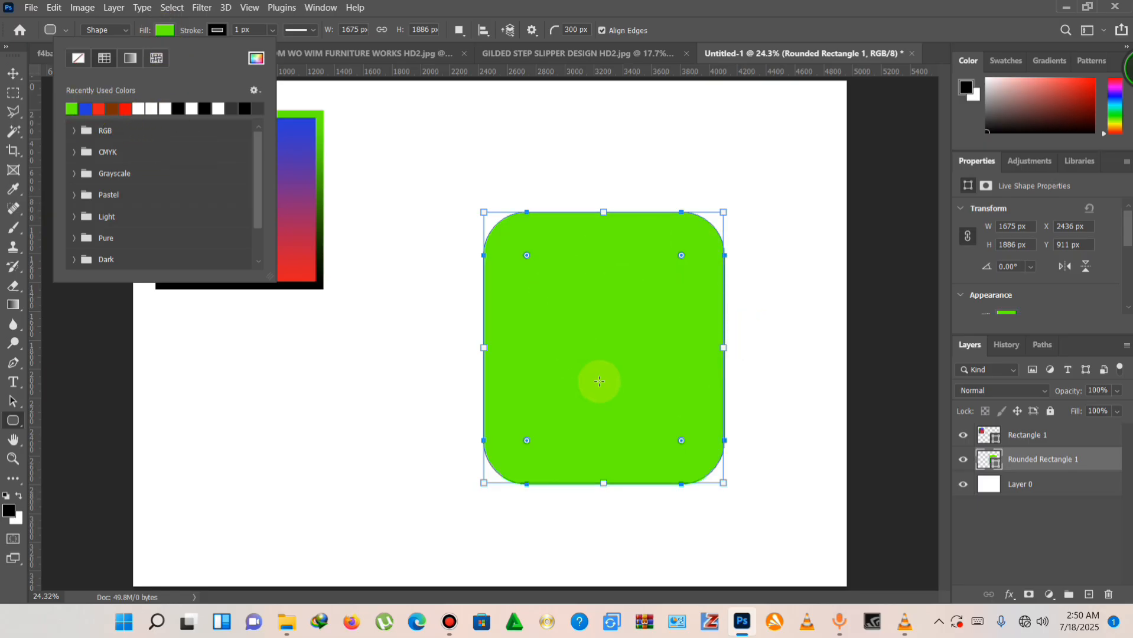
click(395, 3)
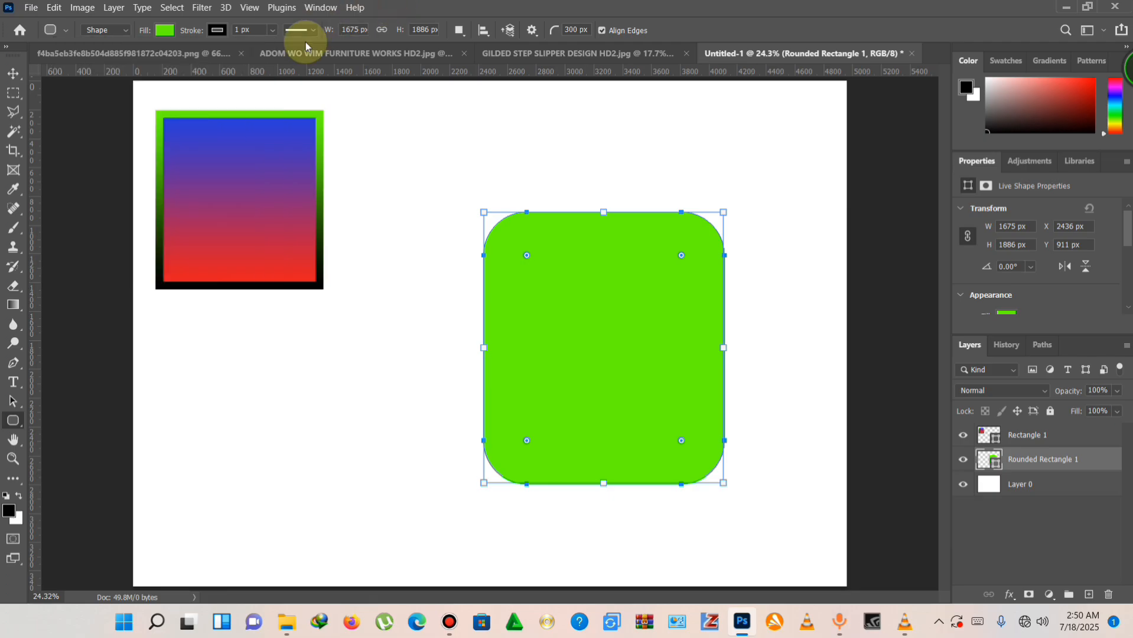
Step: Widen the rounded rectangle's black stroke to about 43 px and view the shape without its path handles
click(273, 32)
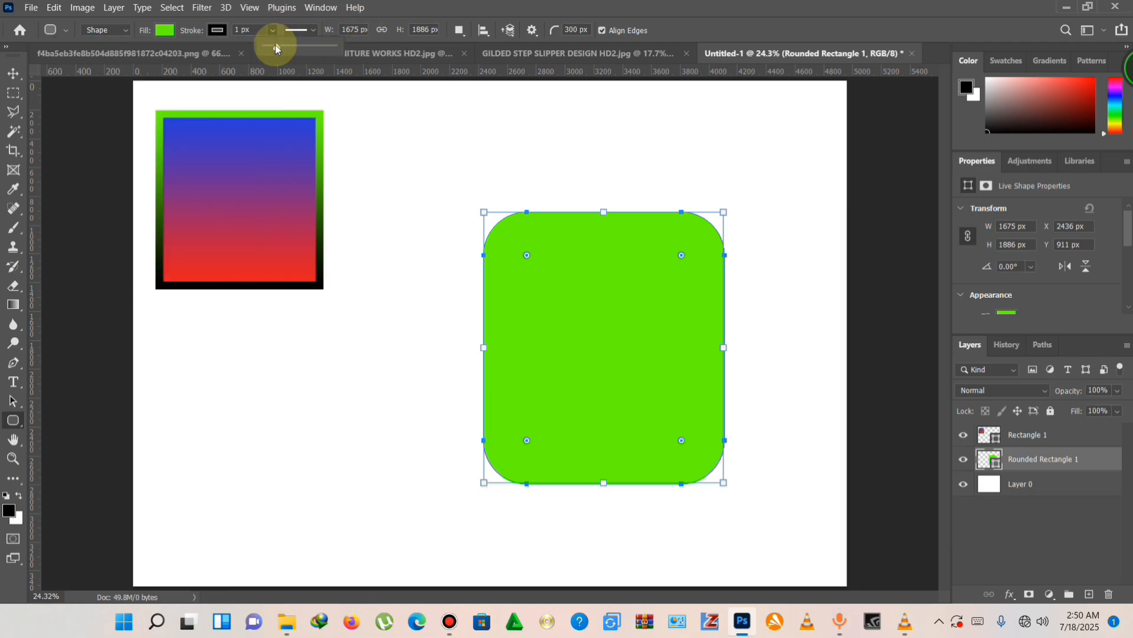
drag(275, 47, 289, 50)
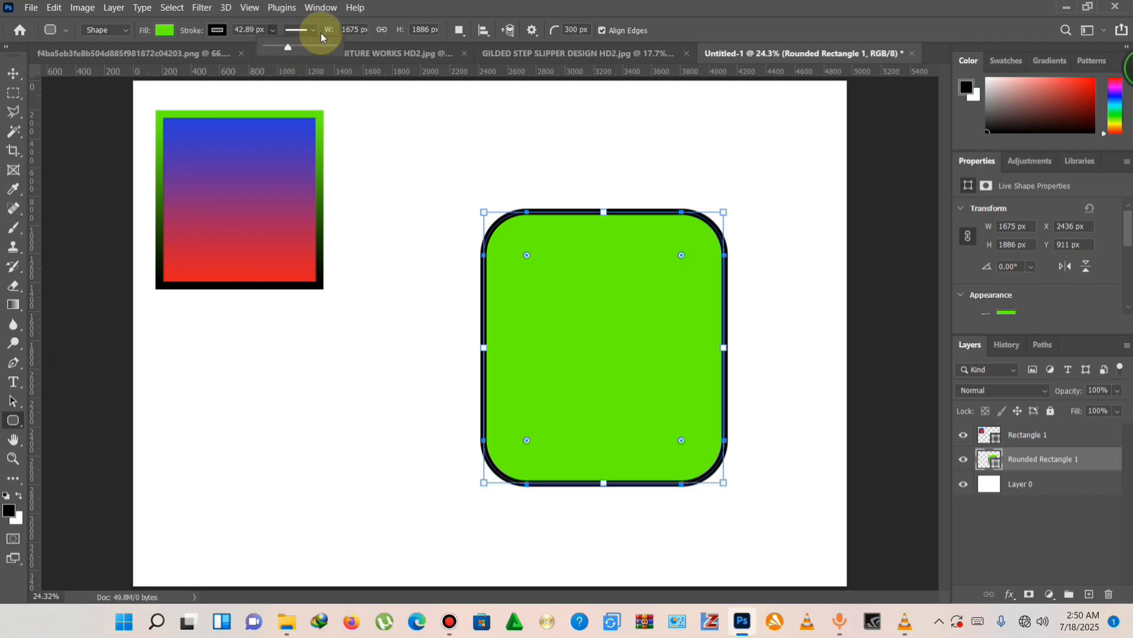
click(14, 73)
click(15, 73)
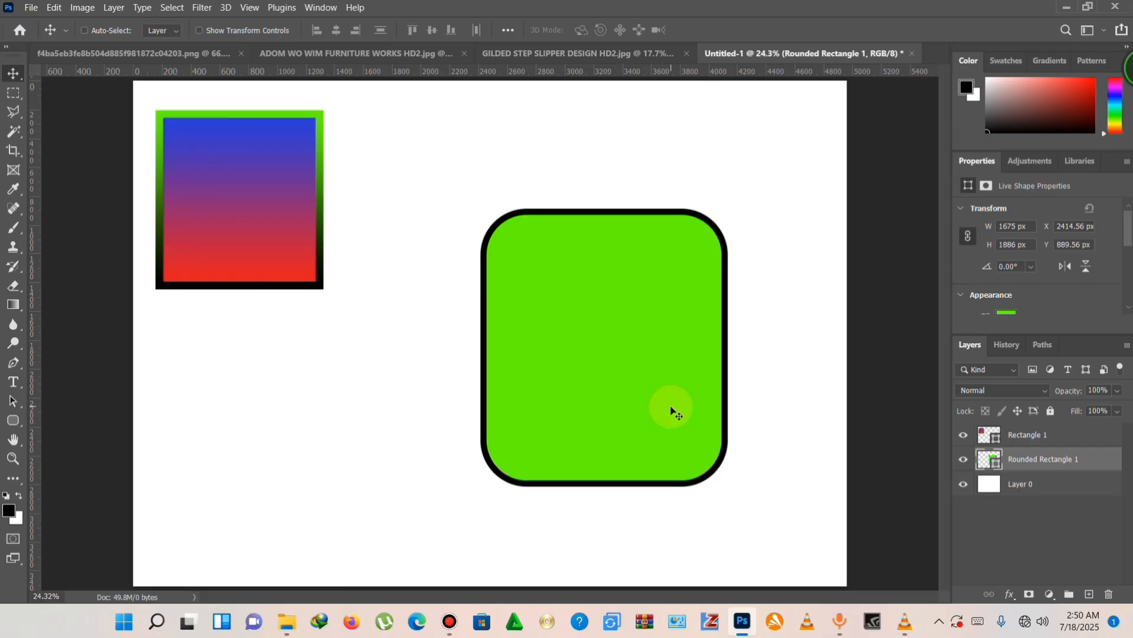
Step: Compare no fill with the solid green fill on the rounded rectangle and switch its fill to a pattern
key(u)
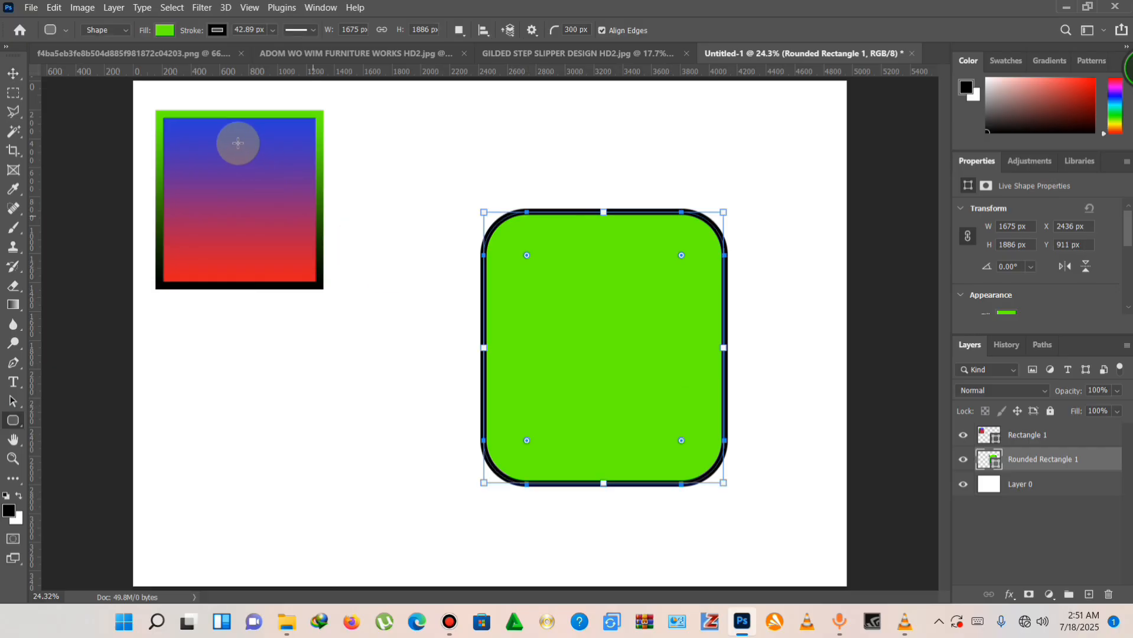
click(166, 36)
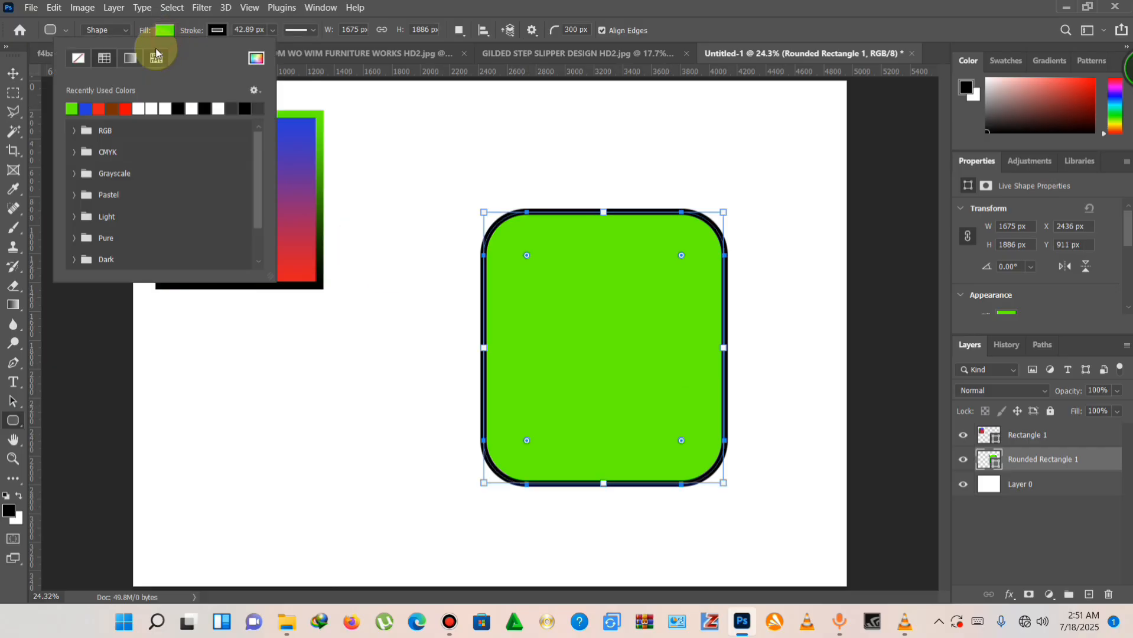
click(77, 59)
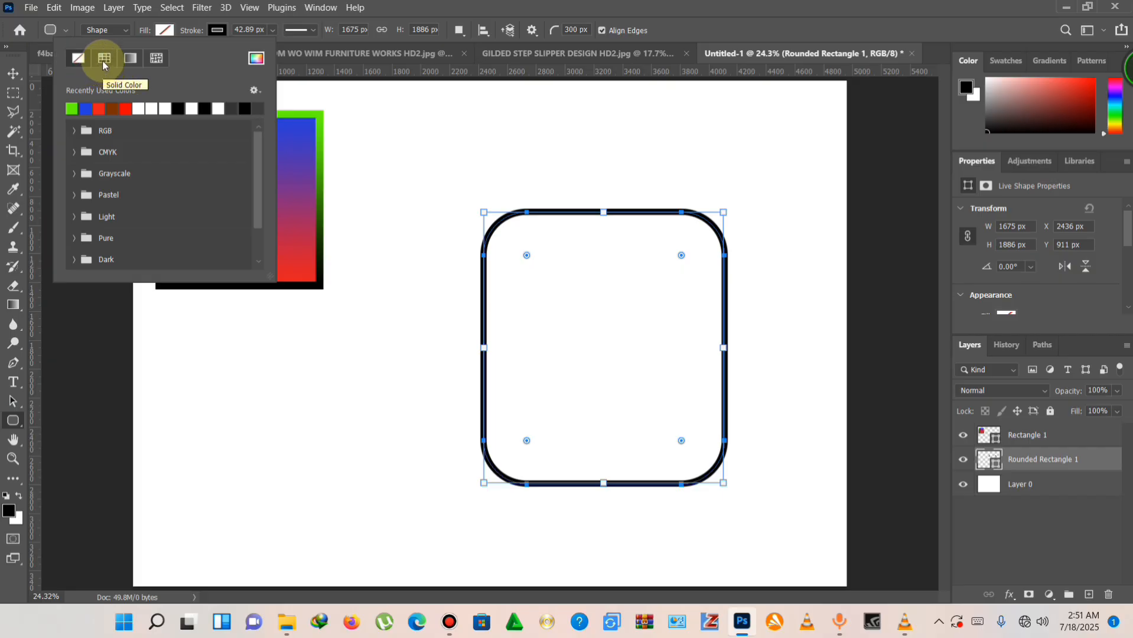
click(104, 59)
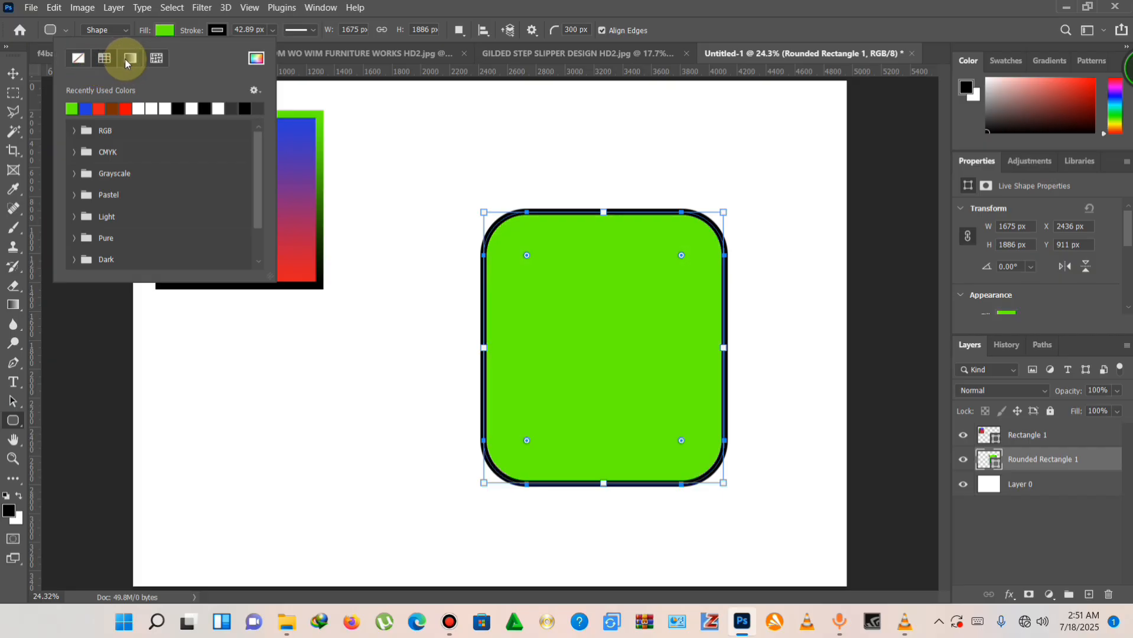
click(157, 59)
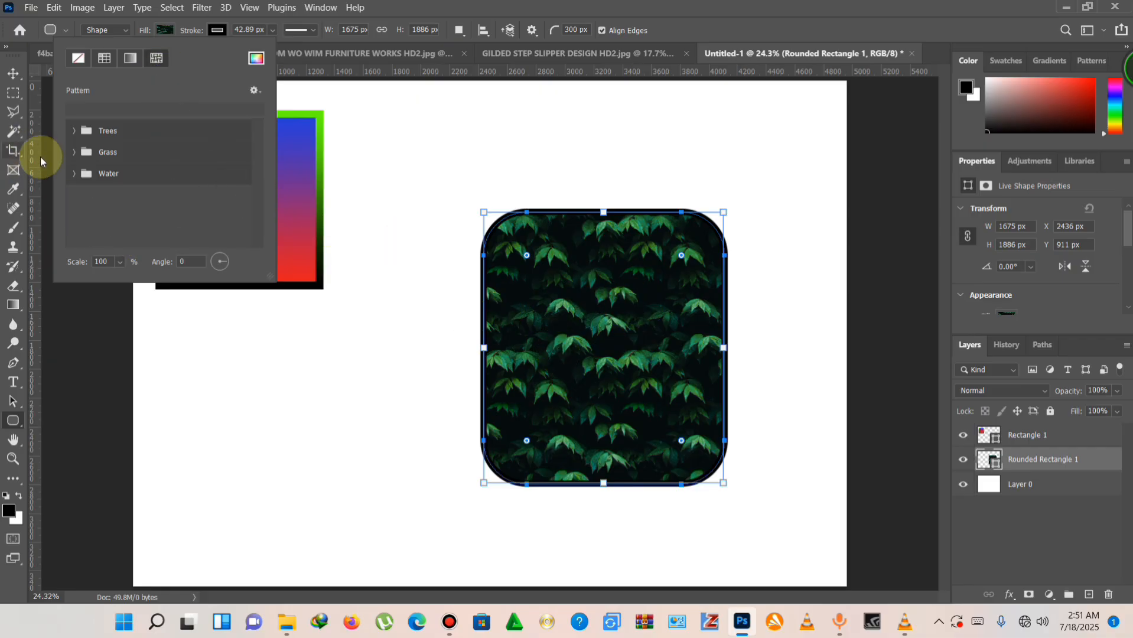
Step: Try the blue Water pattern, the brown Grass pattern and the last Trees pattern as the rounded rectangle's fill
click(75, 173)
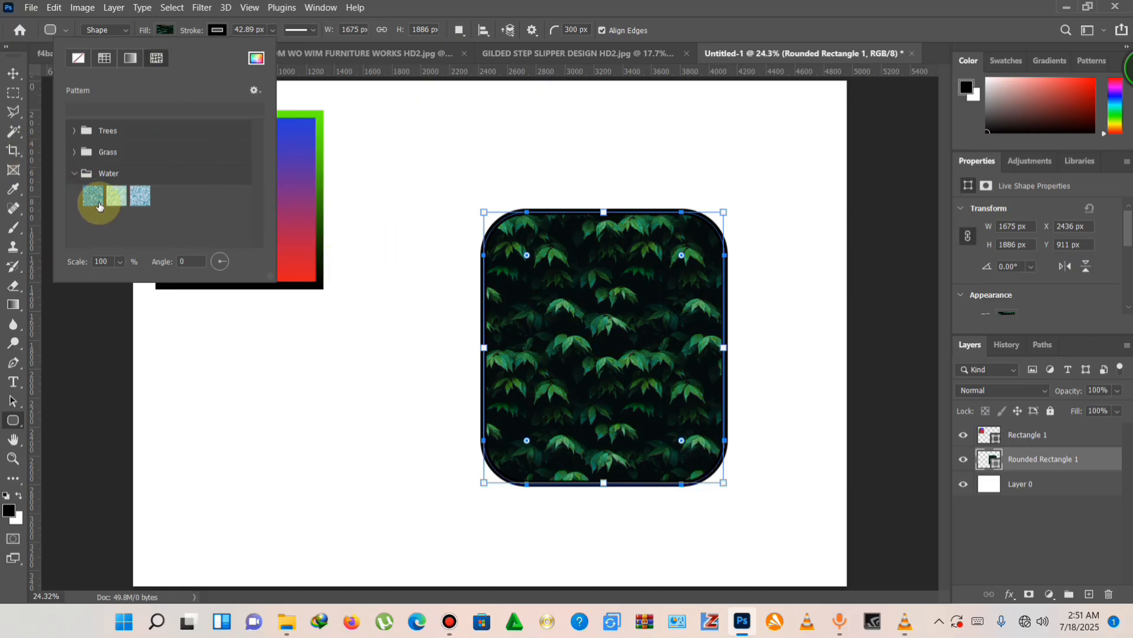
click(92, 195)
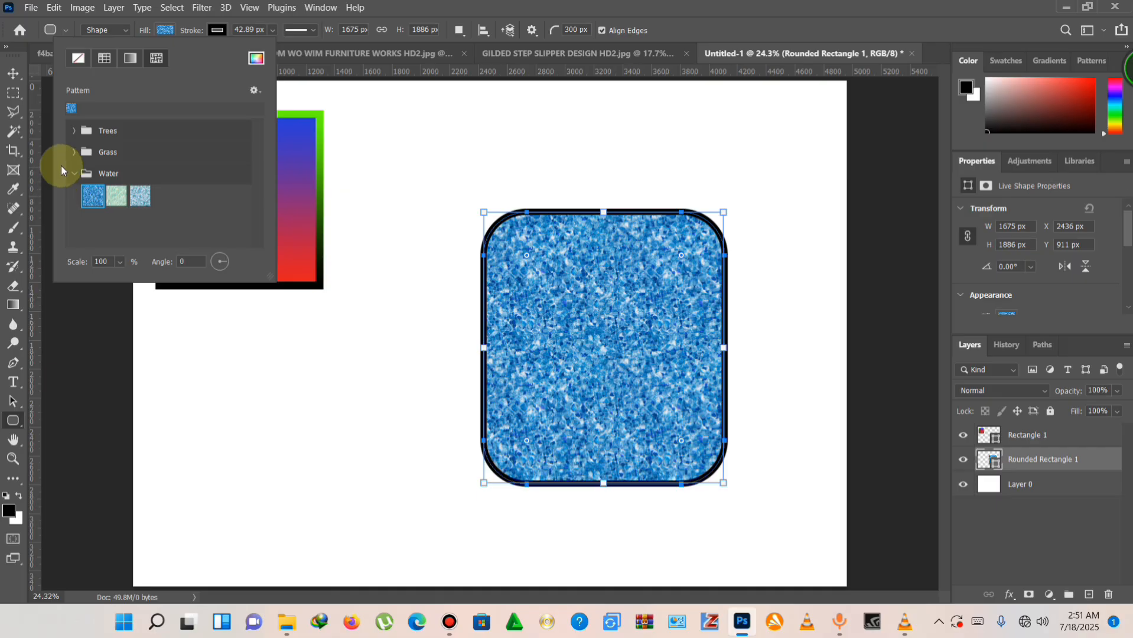
click(74, 152)
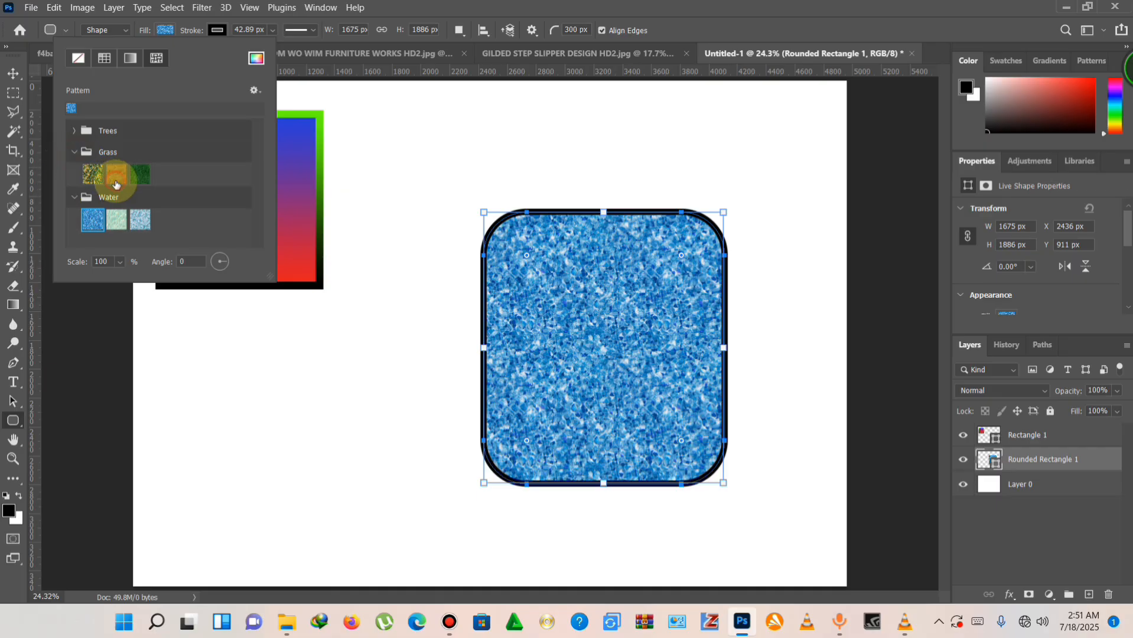
click(116, 184)
click(74, 131)
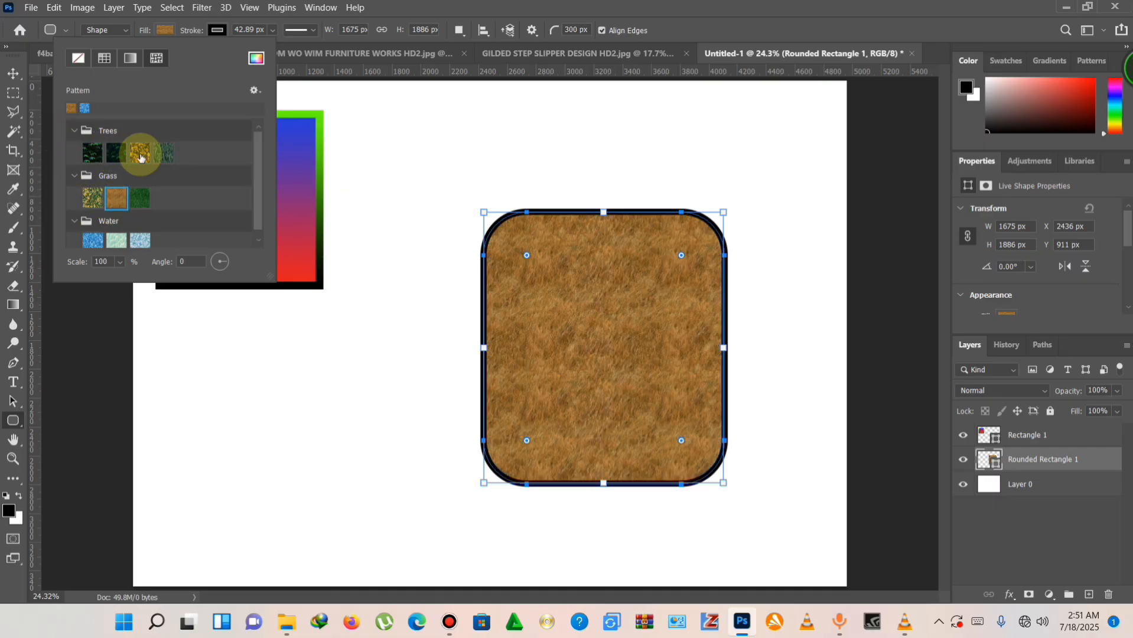
click(164, 153)
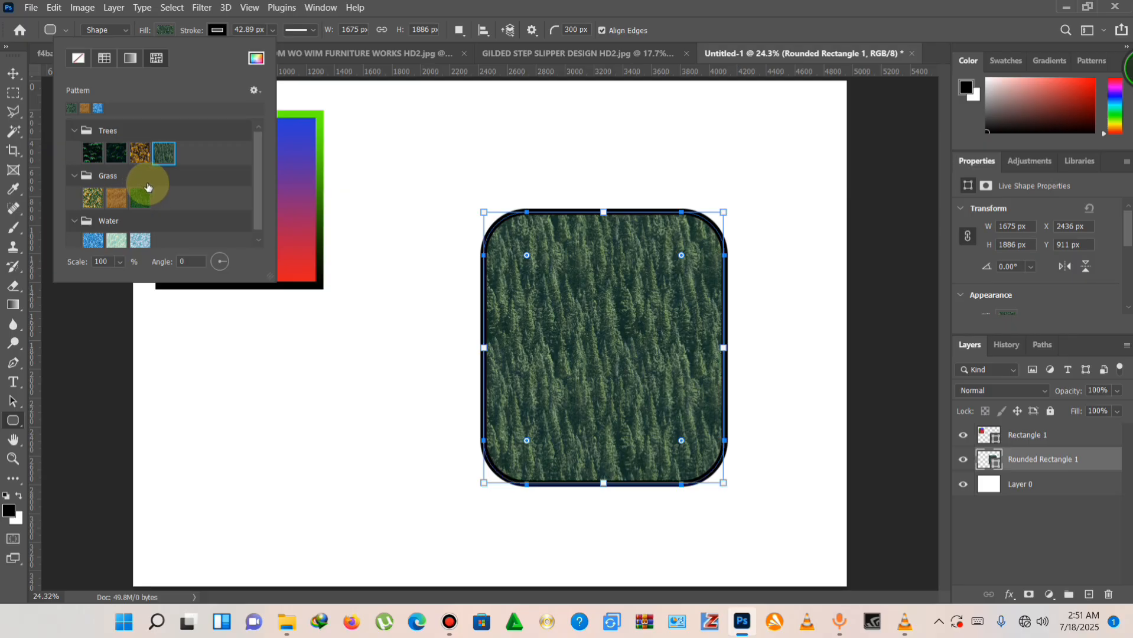
Step: Fill the rounded rectangle with the Water-Clear pattern and view it without its path handles
scroll(133, 233, down, 1)
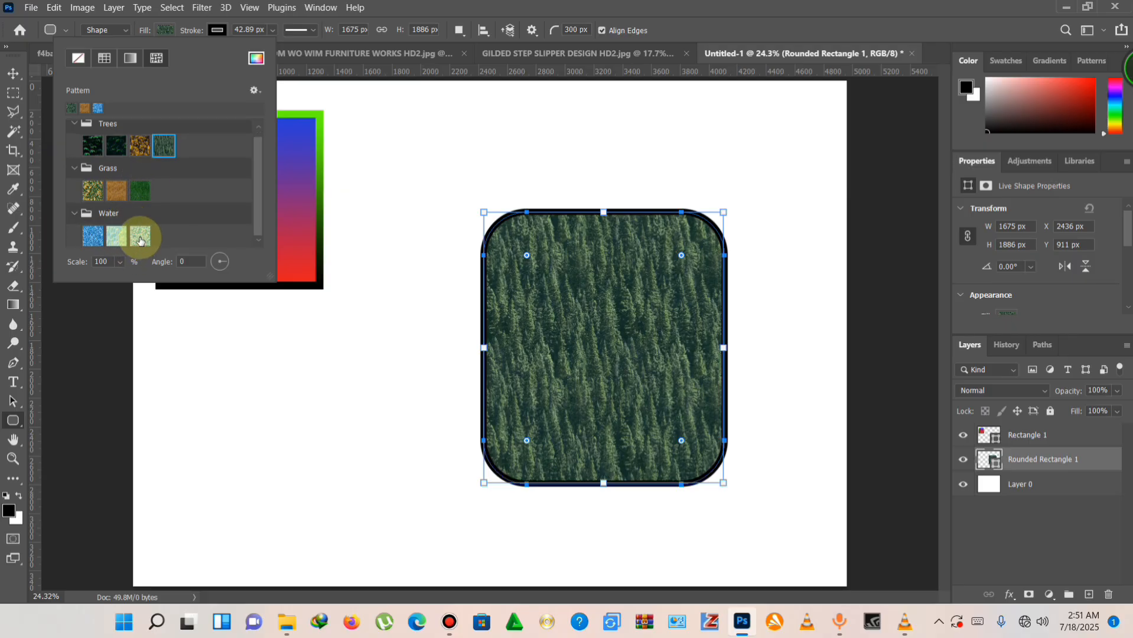
click(140, 238)
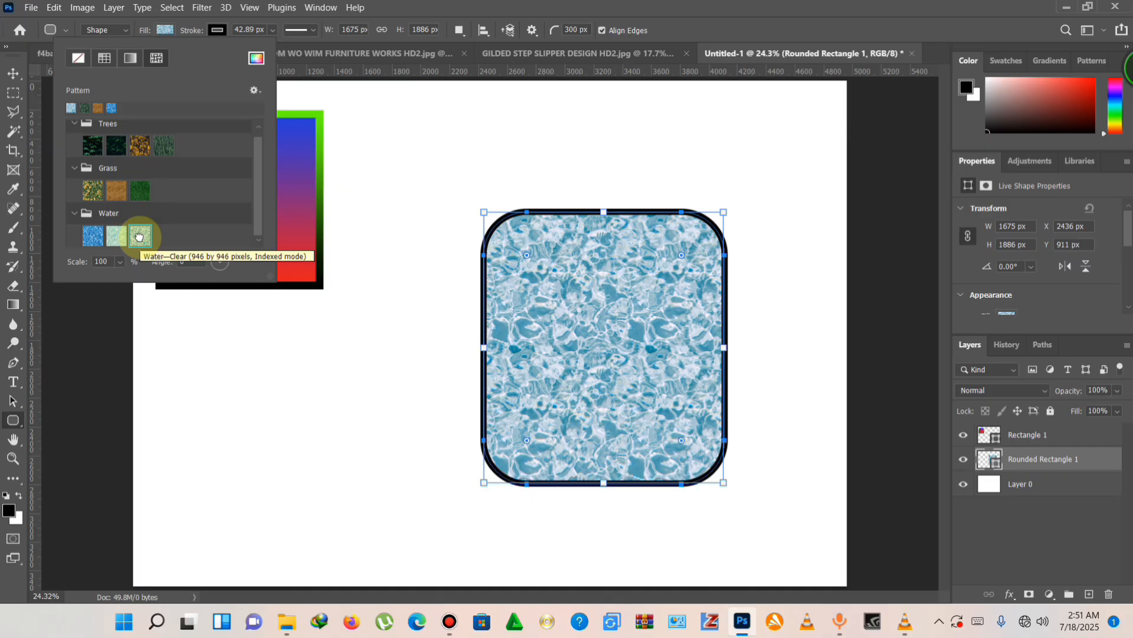
click(14, 76)
click(14, 75)
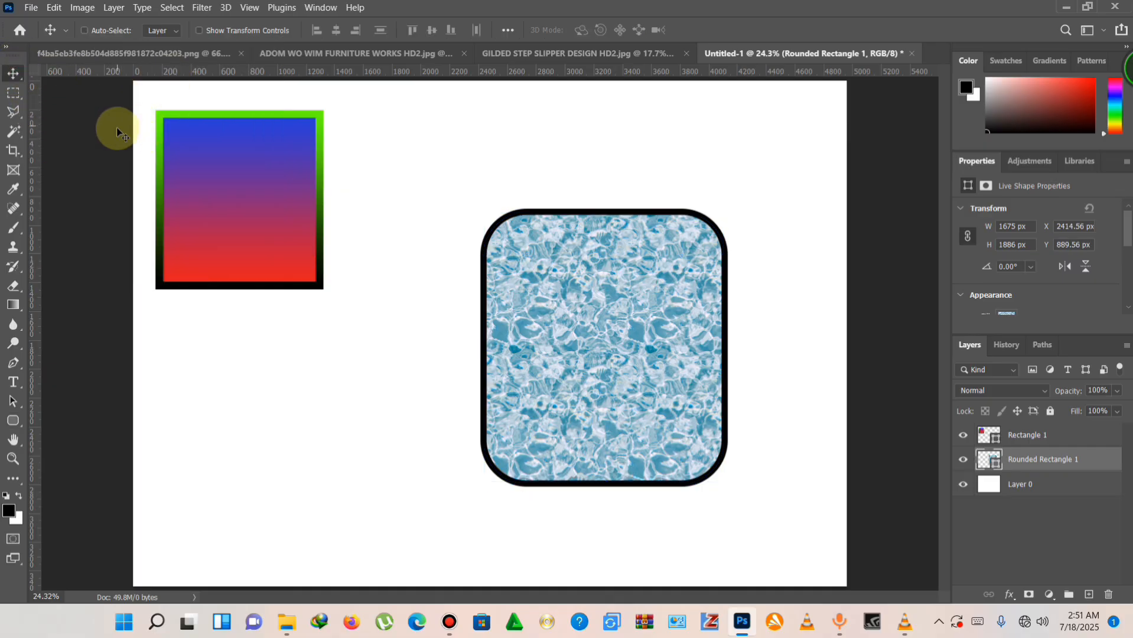
Step: Show transform controls, scale the rounded rectangle to about 78% and place it beside the gradient rectangle near the canvas's upper edge
drag(591, 371, 528, 288)
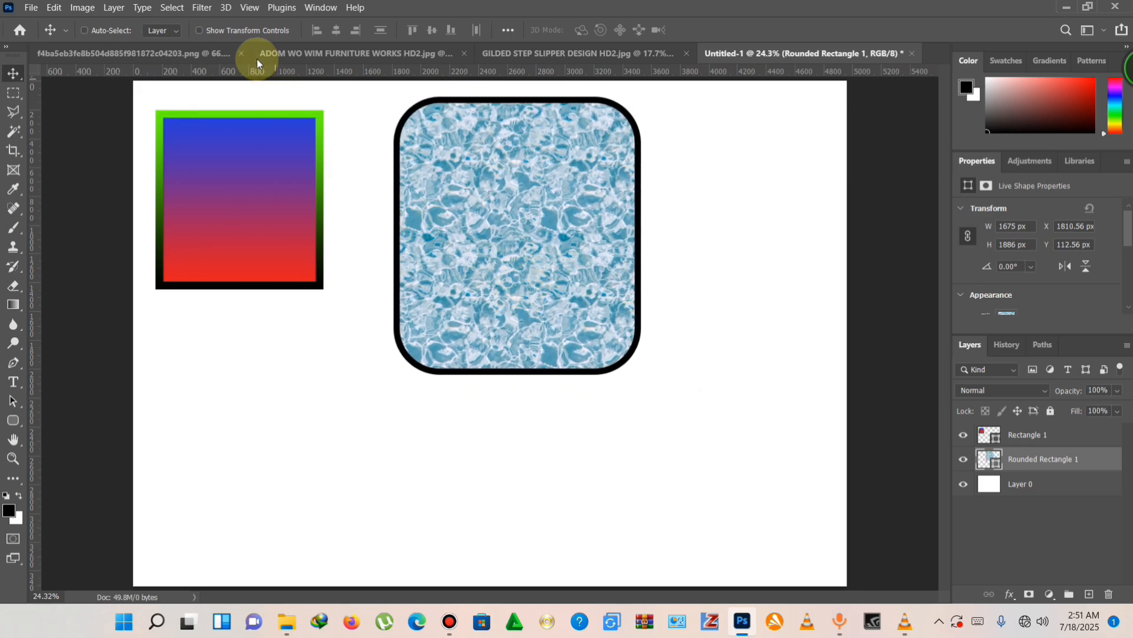
click(239, 30)
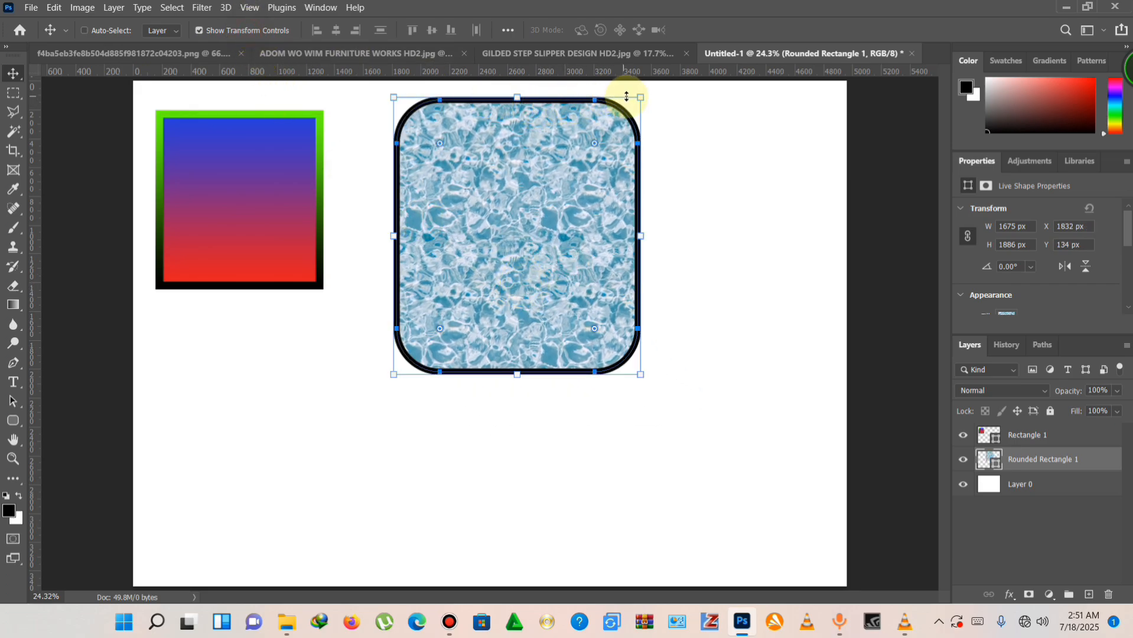
drag(639, 98, 584, 157)
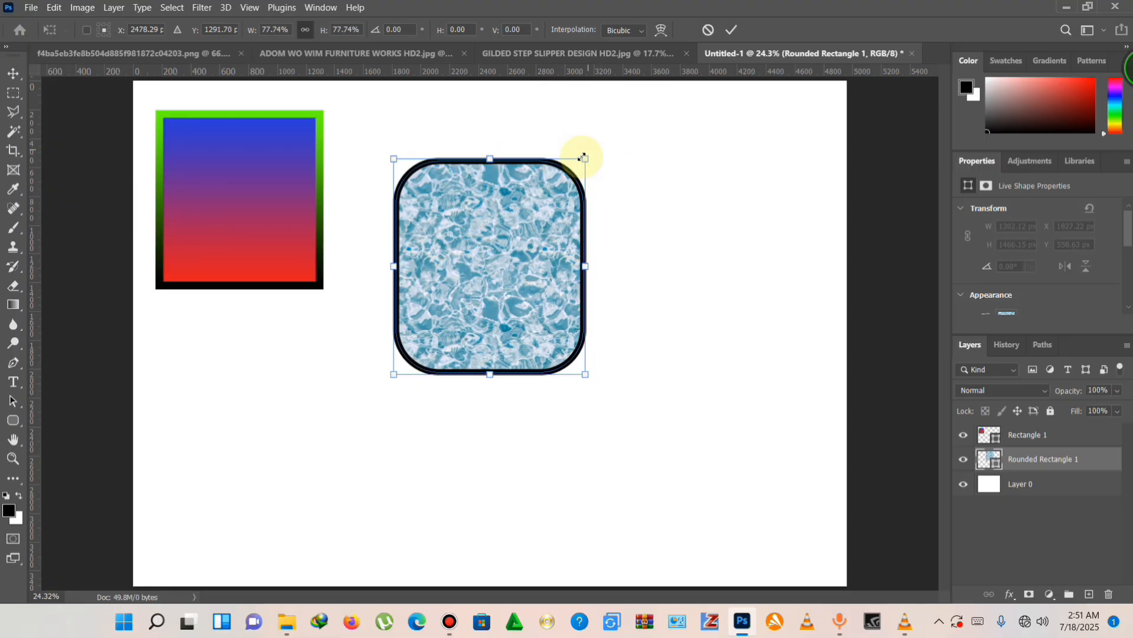
click(731, 29)
drag(466, 236, 443, 216)
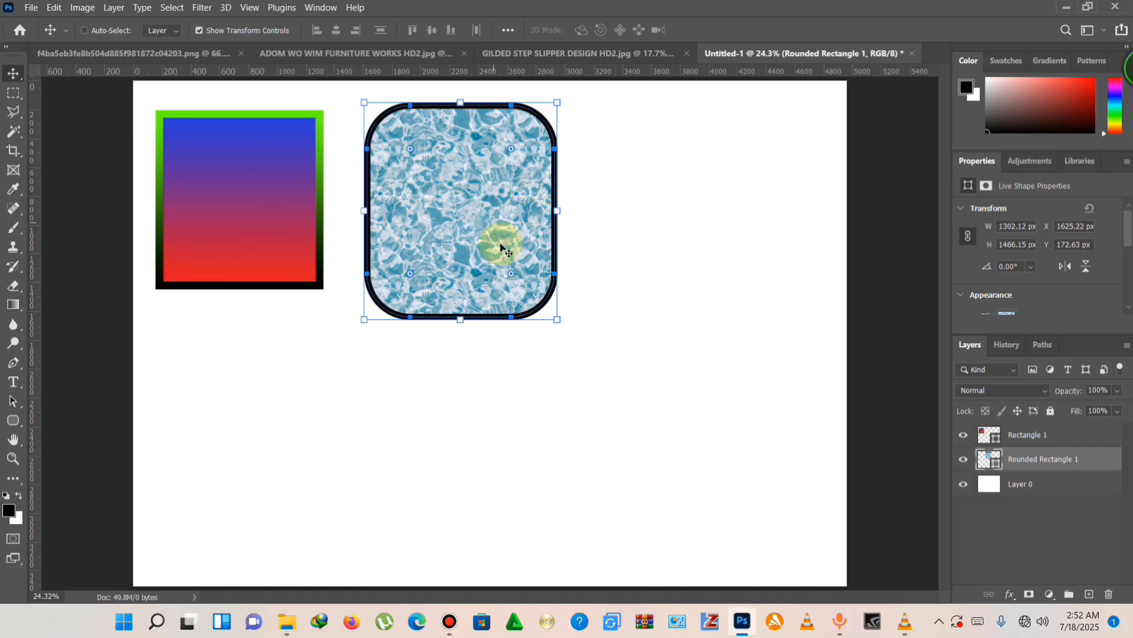
Step: Select Layer 0 and choose the Ellipse Tool from the shape tools
click(1060, 494)
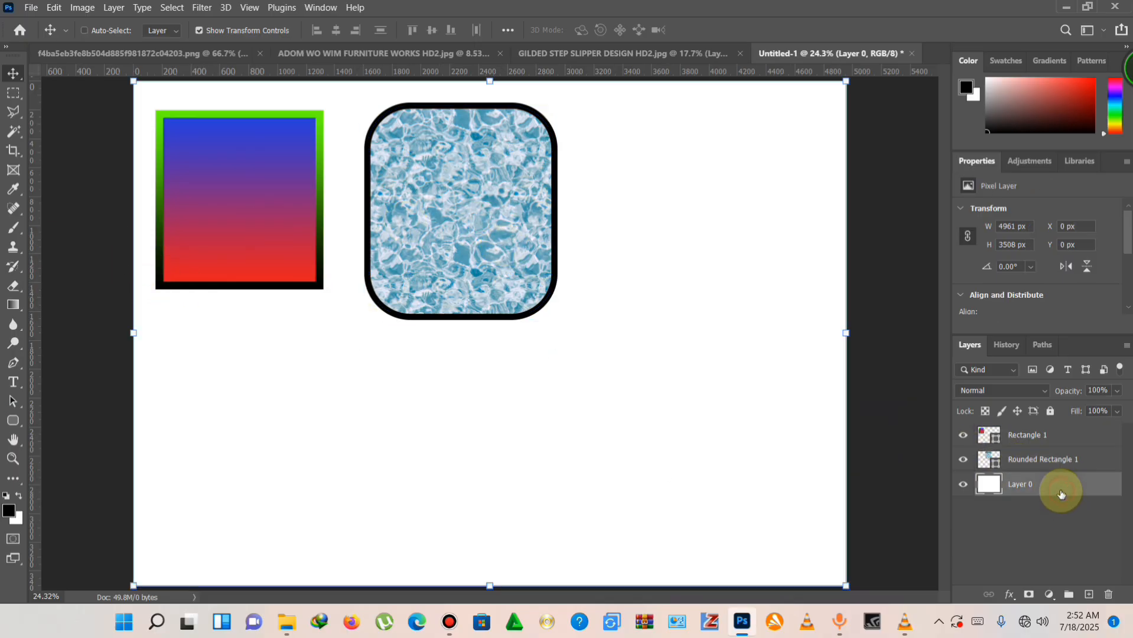
click(16, 422)
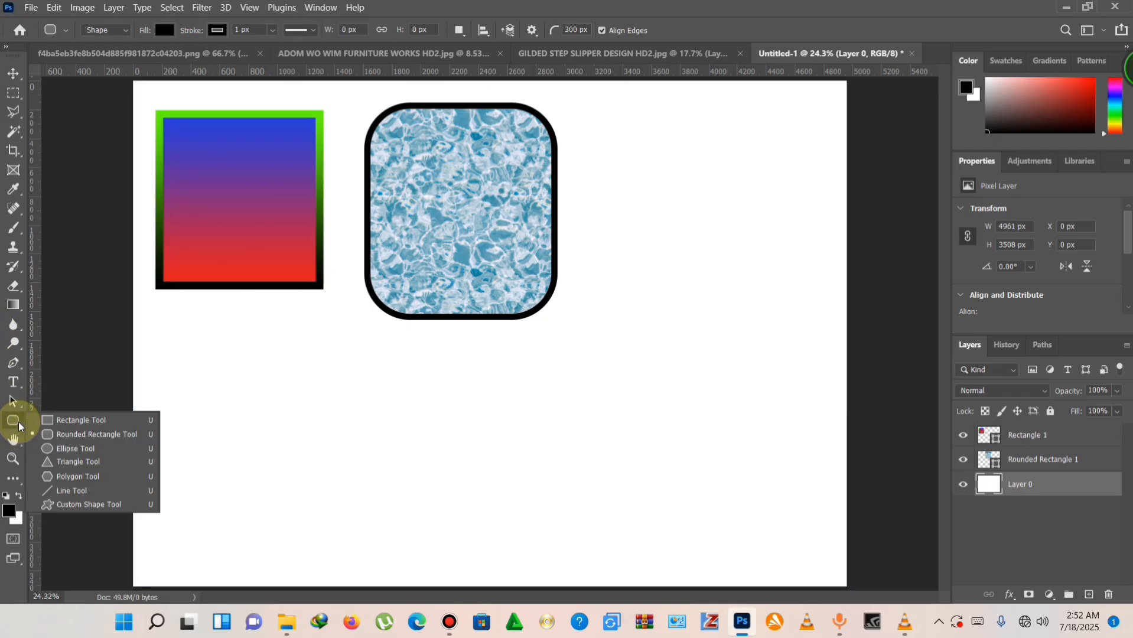
click(110, 450)
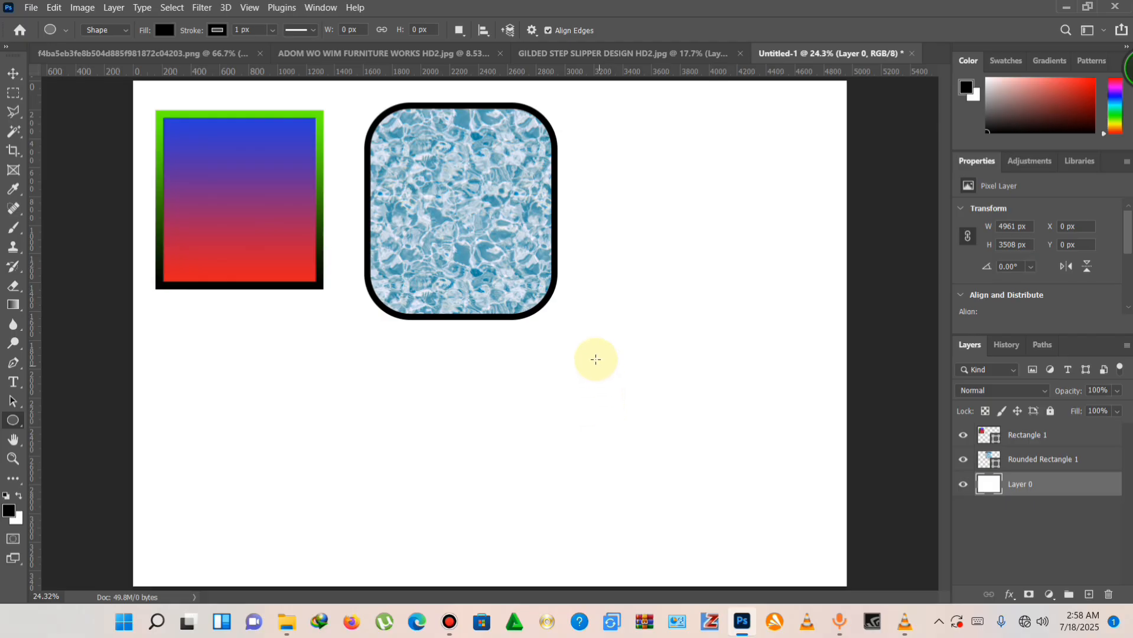
Step: Draw a black-filled circle about 1349 px across on the lower canvas and move it up beside the water-patterned rounded rectangle
drag(594, 359, 650, 386)
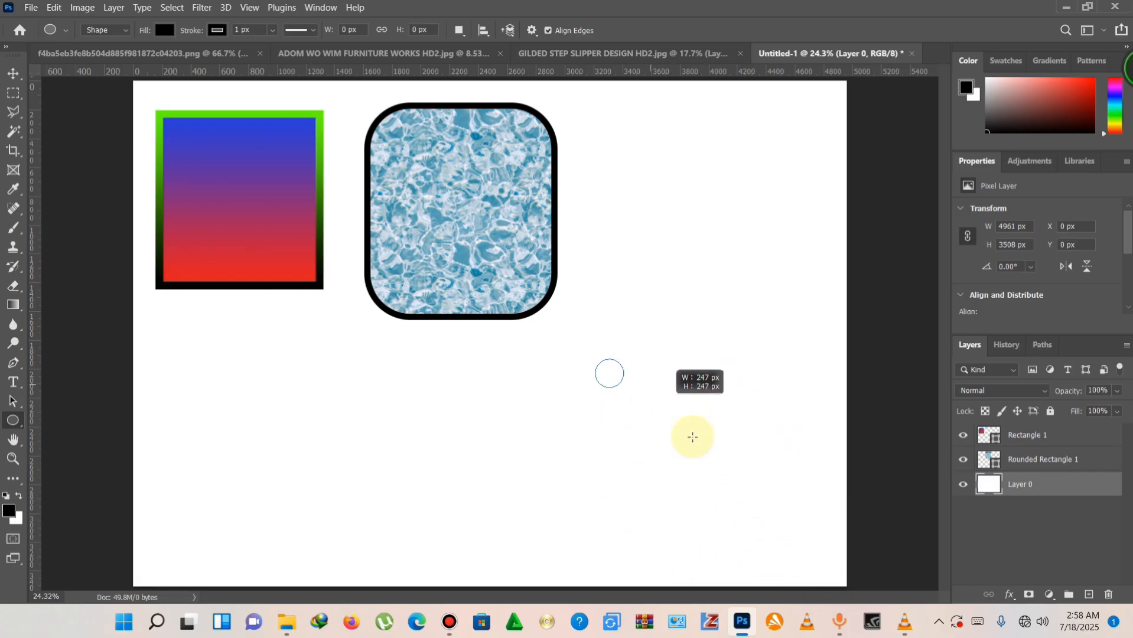
drag(693, 437, 736, 474)
drag(613, 528, 801, 554)
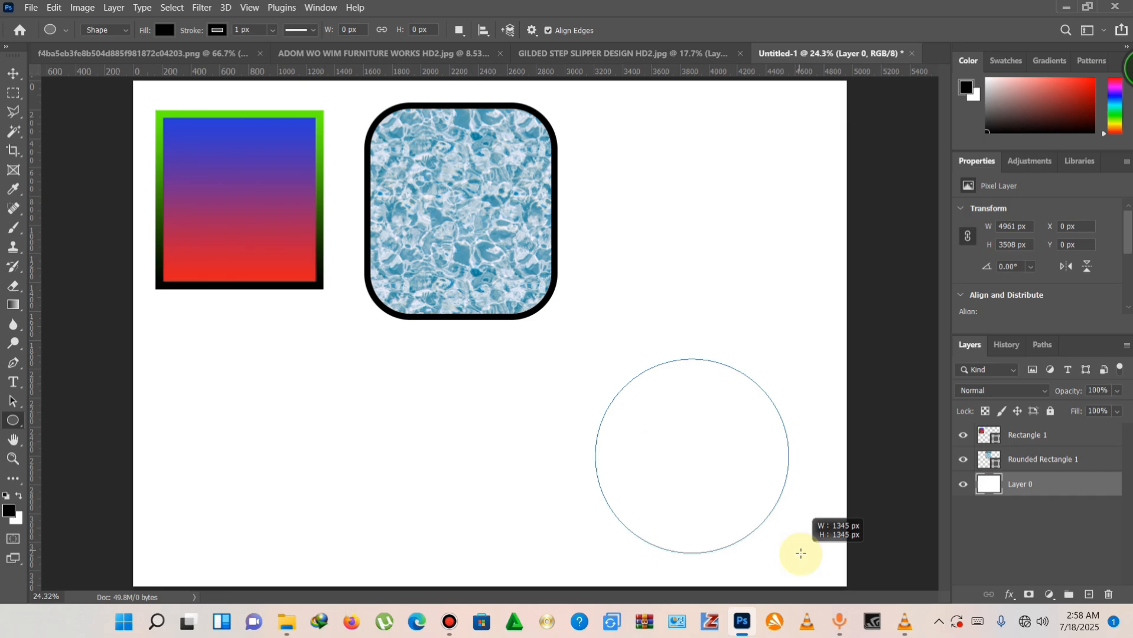
drag(801, 553, 801, 554)
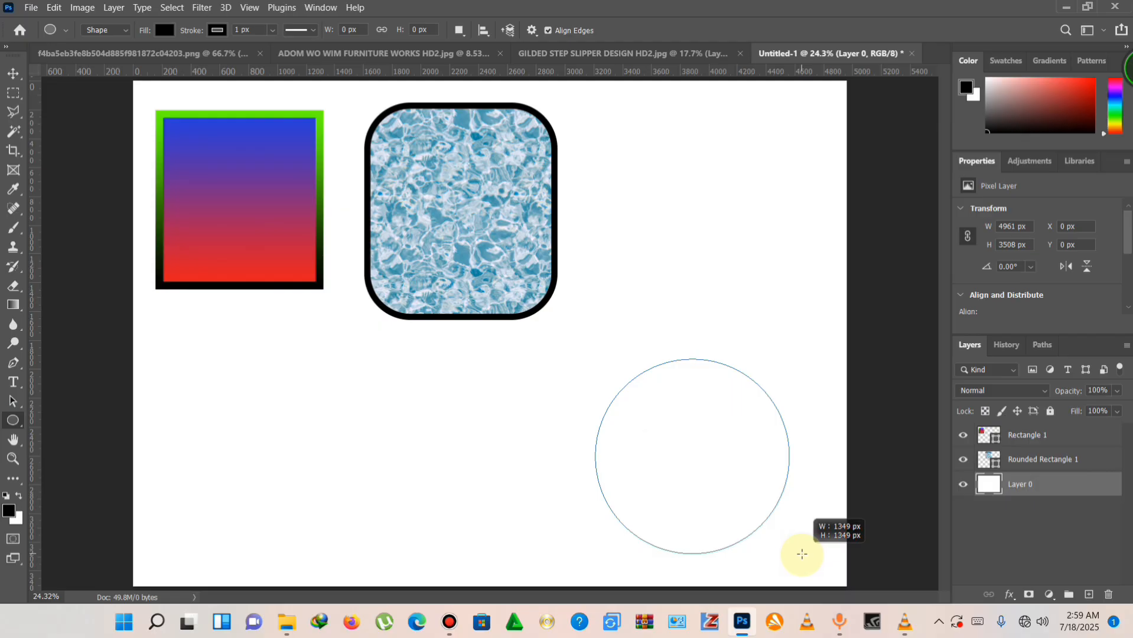
drag(801, 553, 802, 553)
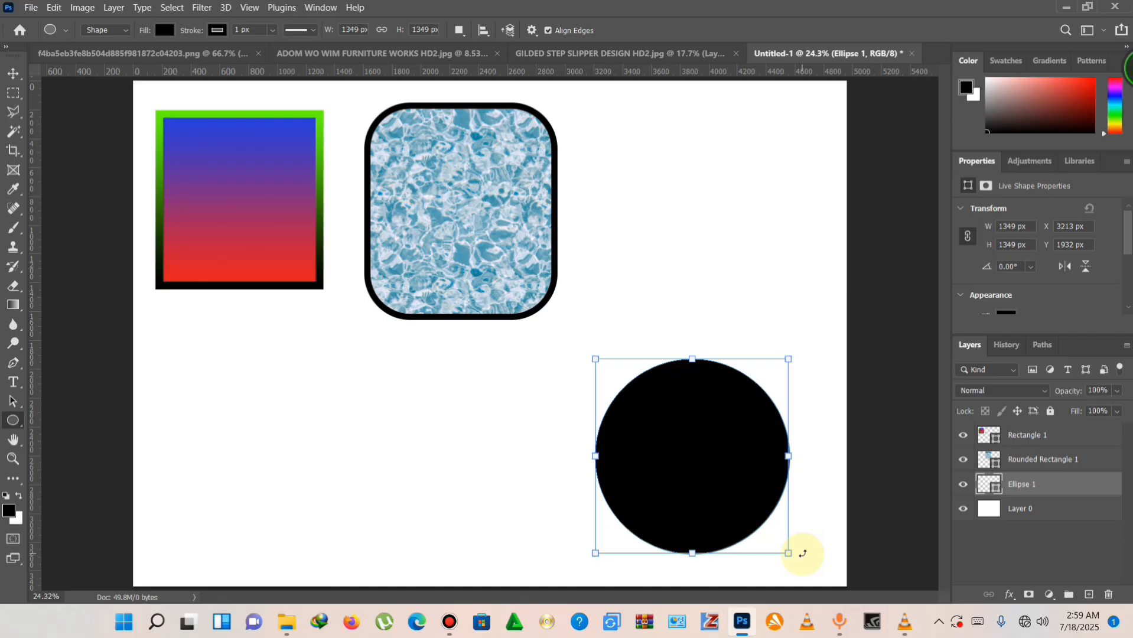
click(11, 75)
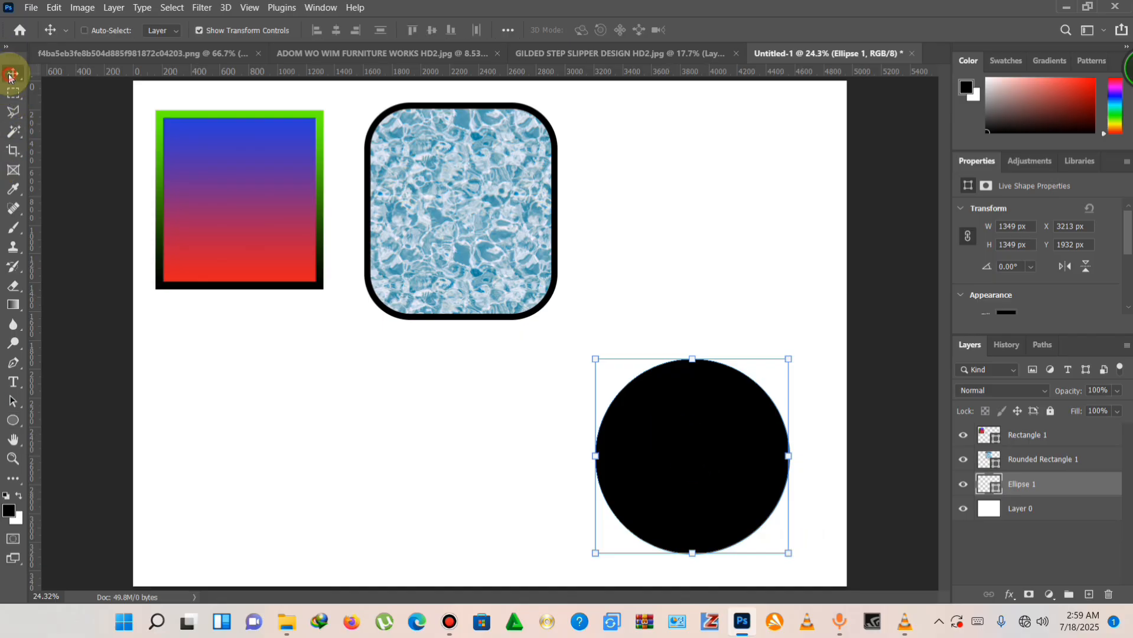
drag(725, 474, 729, 249)
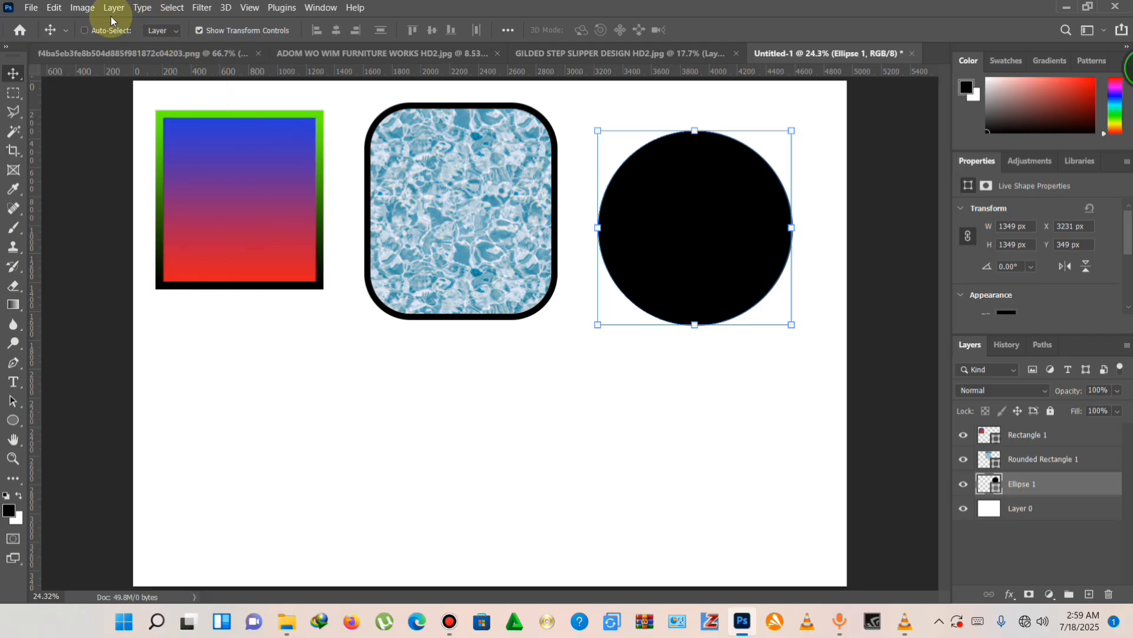
Step: Give the circle a bright green stroke about 48 px wide
click(13, 420)
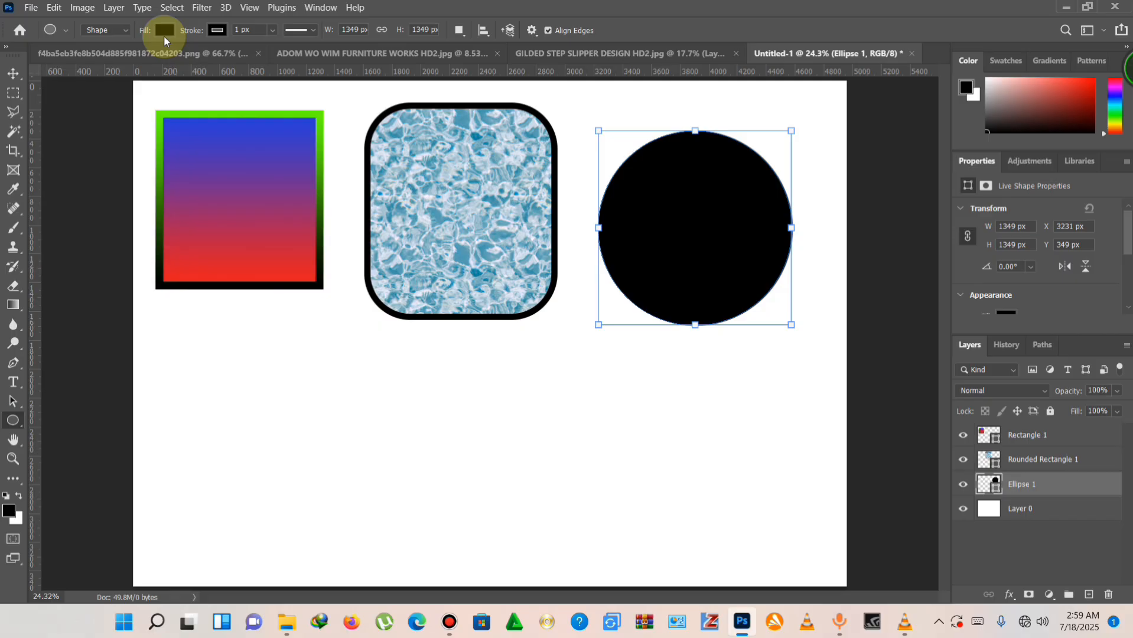
click(218, 30)
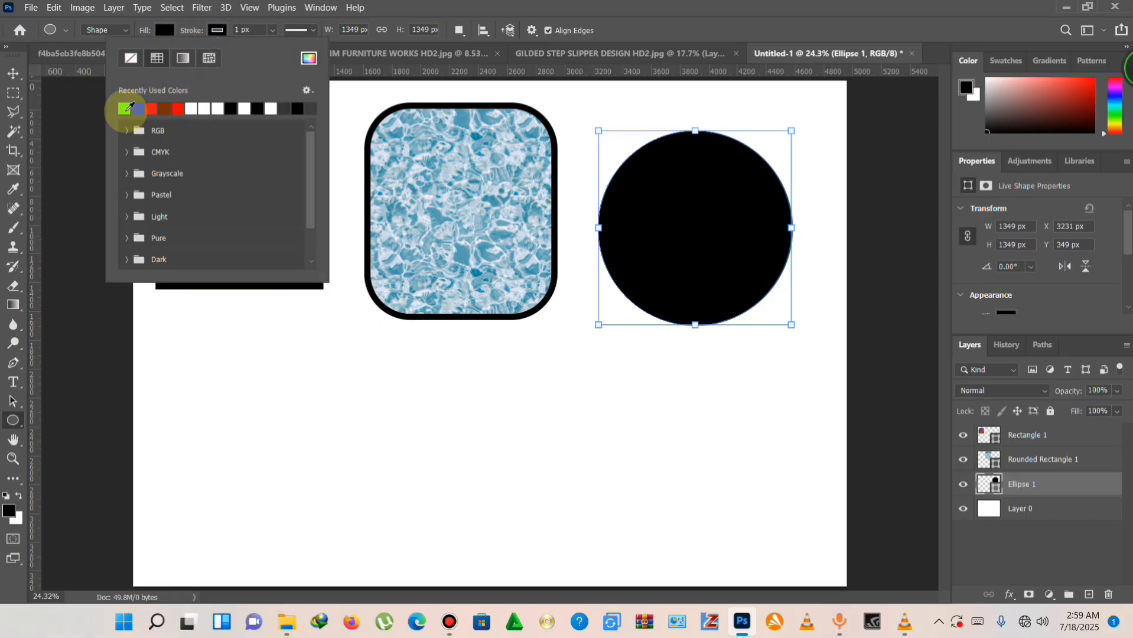
click(125, 110)
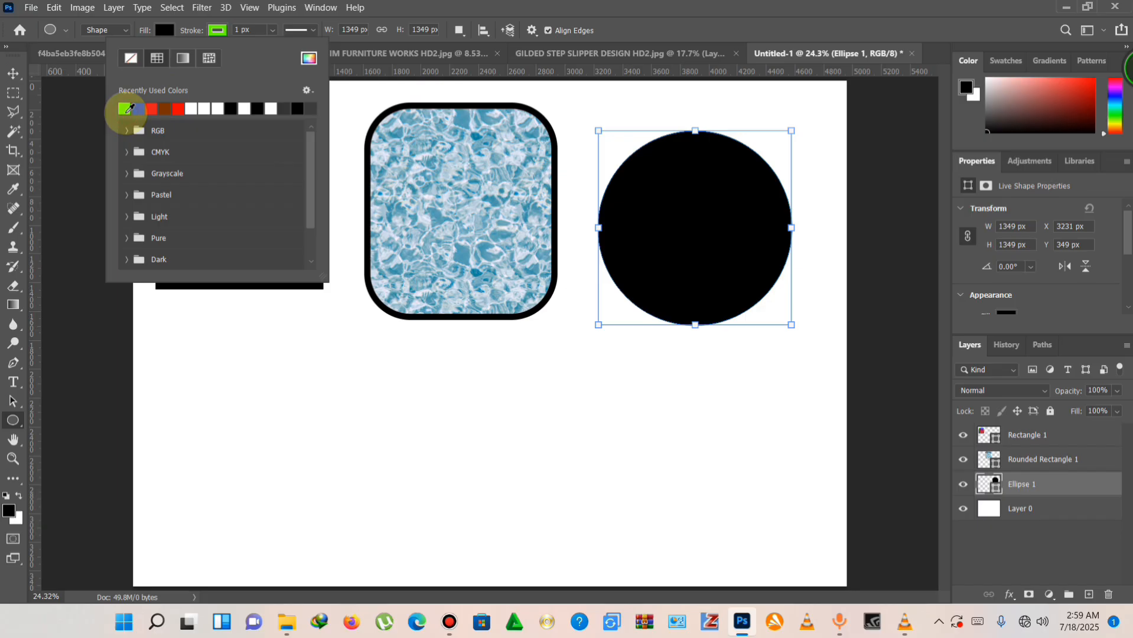
click(272, 34)
drag(266, 46, 289, 48)
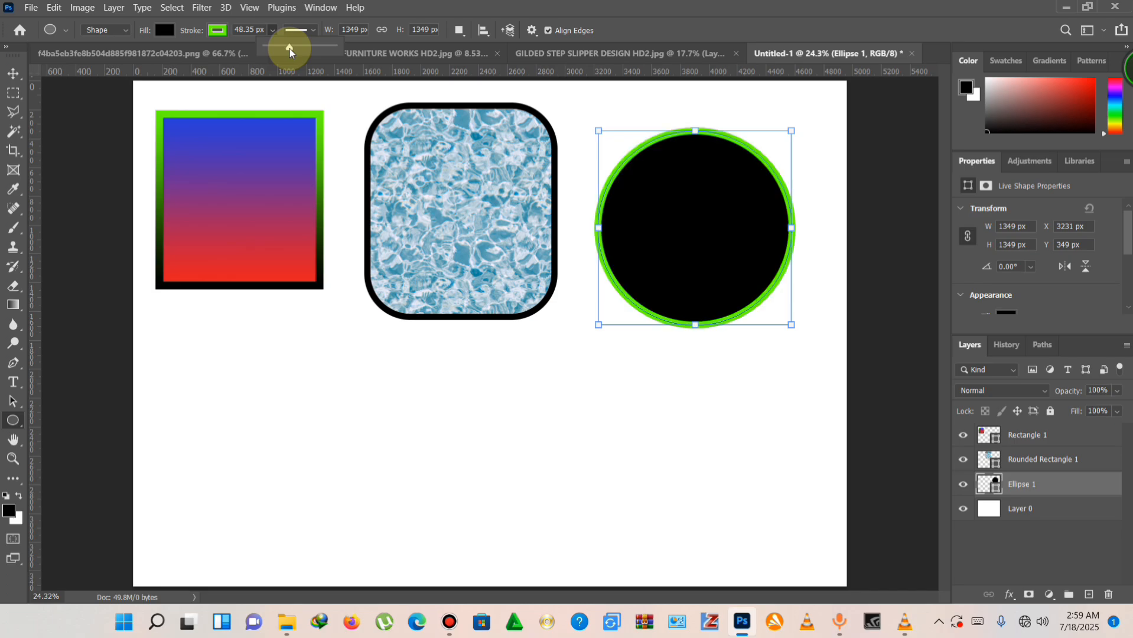
click(14, 77)
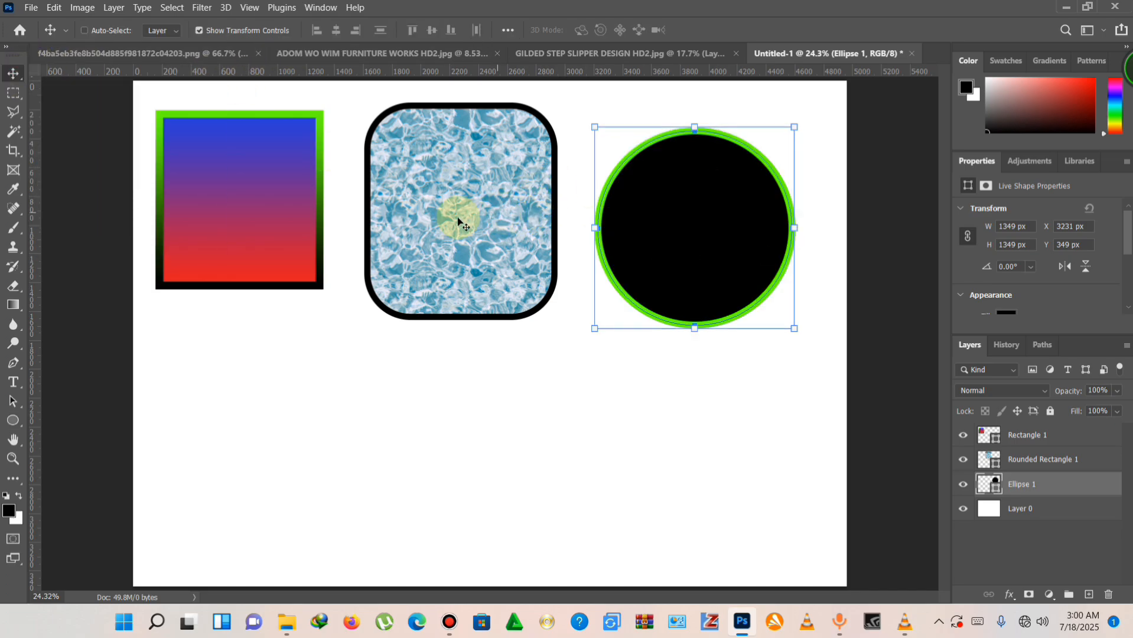
Step: Set the circle's fill to no color, keeping only its green outline
key(u)
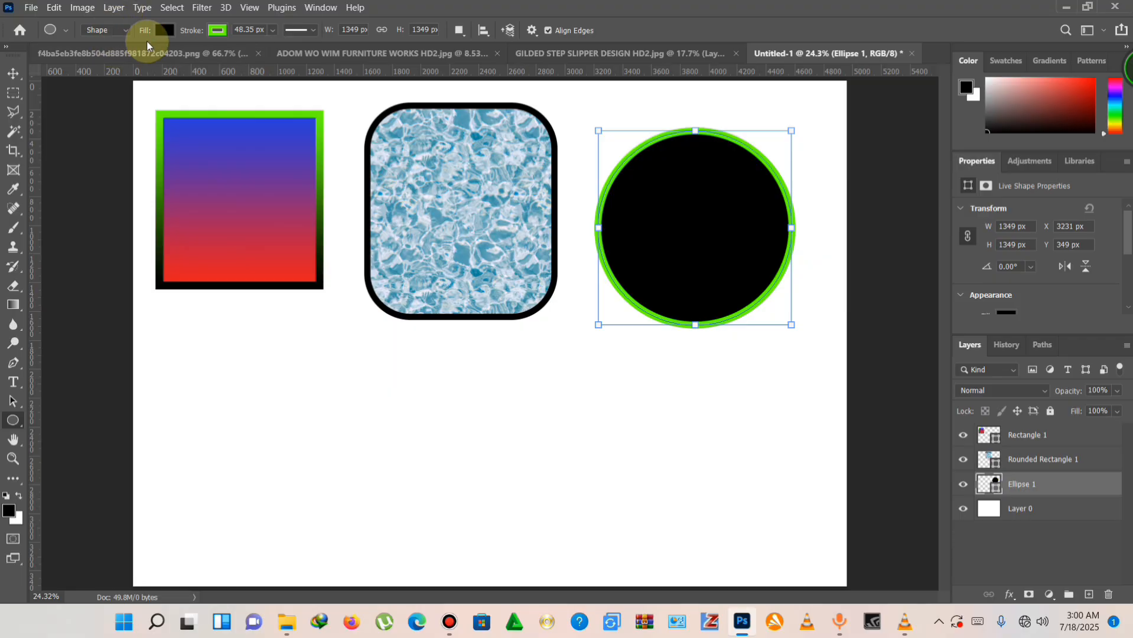
click(159, 32)
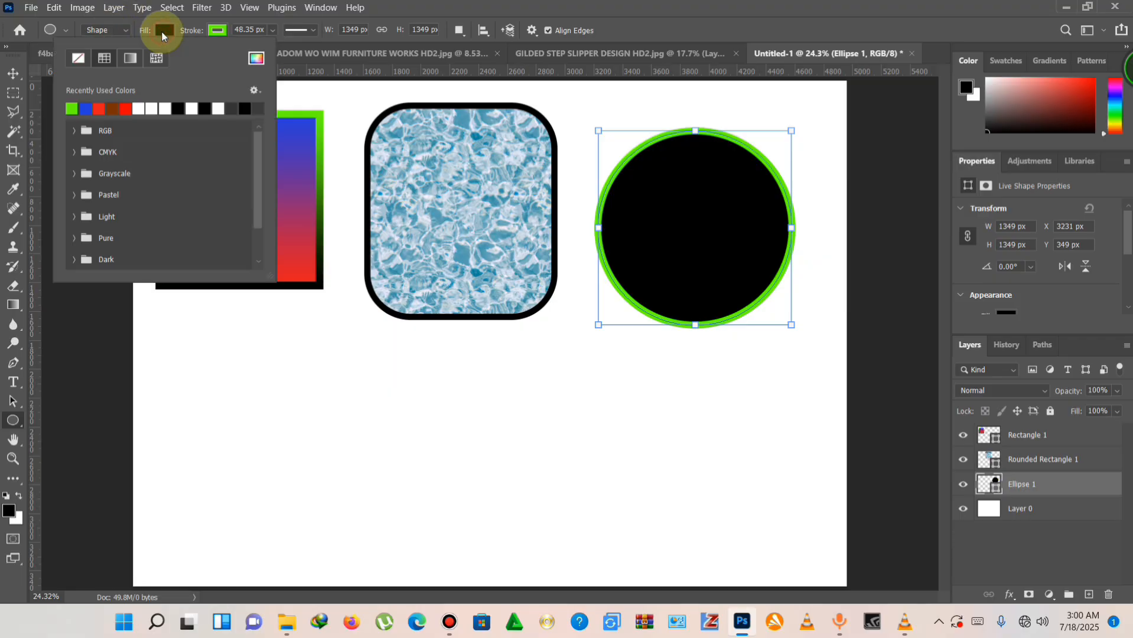
click(78, 59)
click(13, 76)
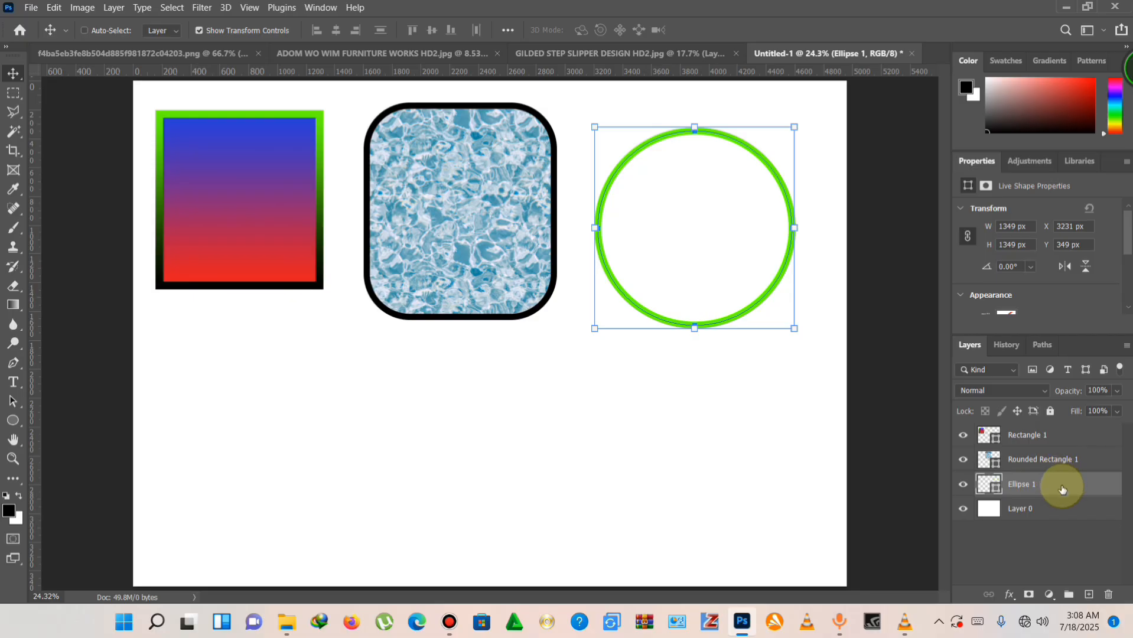
Step: Place the Ellipse 1 layer above Rounded Rectangle 1, move the ring over the water pattern and back to the empty area beside it
drag(1063, 483, 1064, 459)
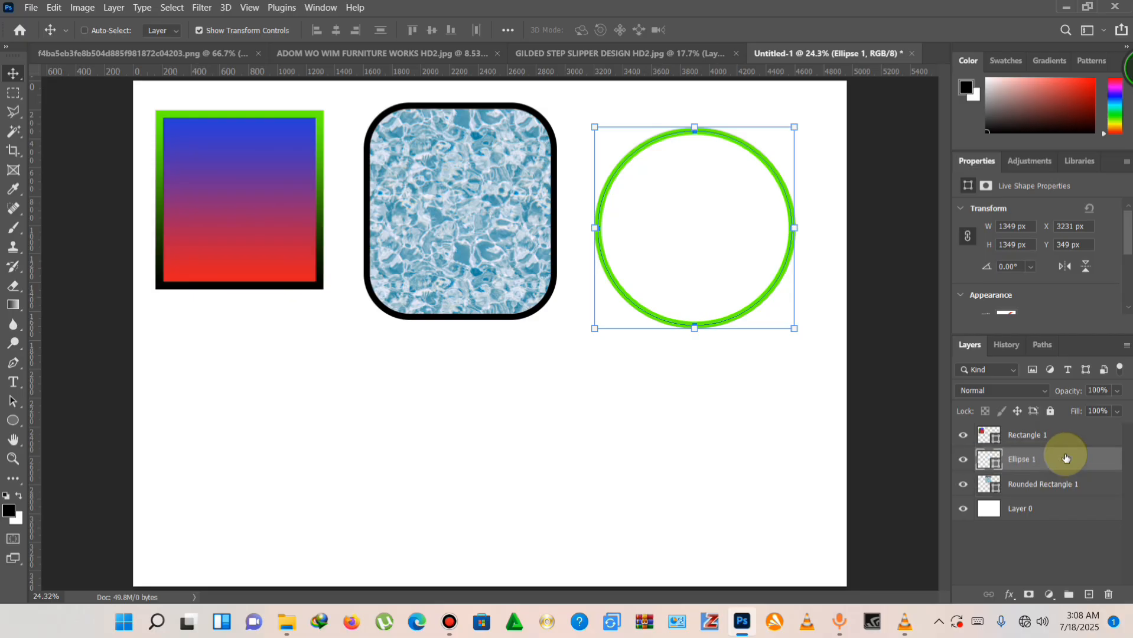
drag(709, 262, 408, 254)
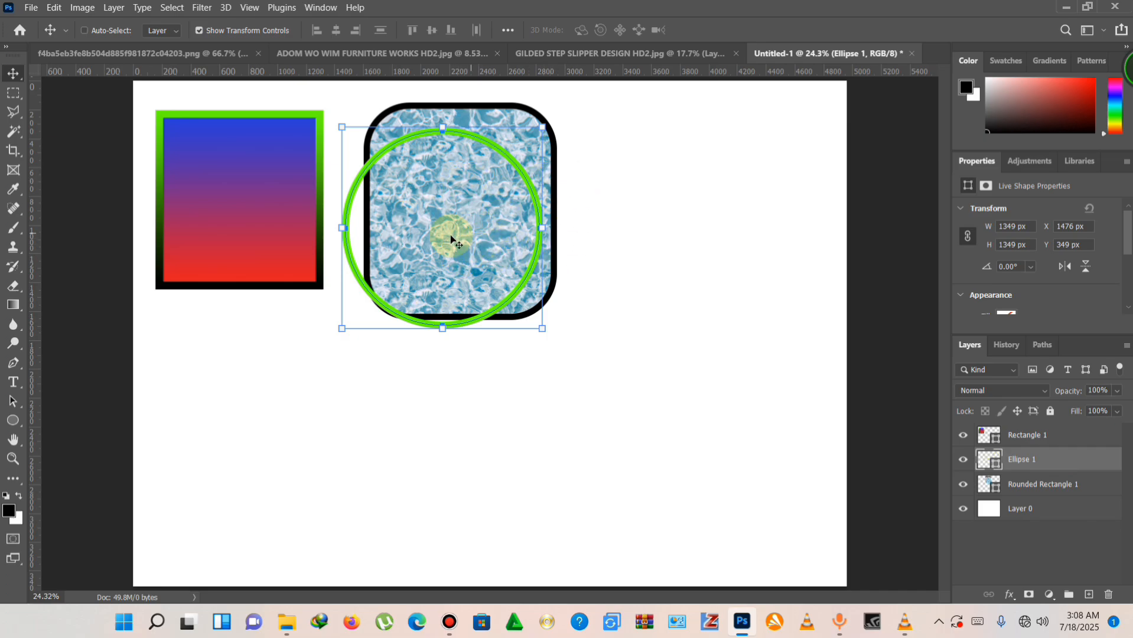
drag(460, 218, 438, 214)
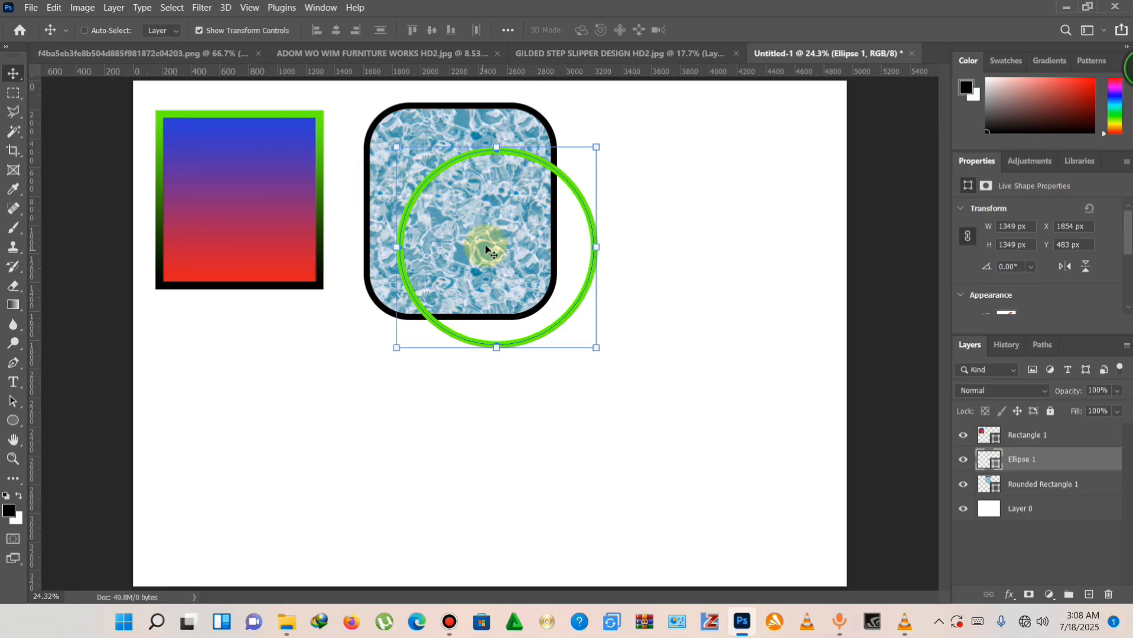
drag(475, 245, 703, 236)
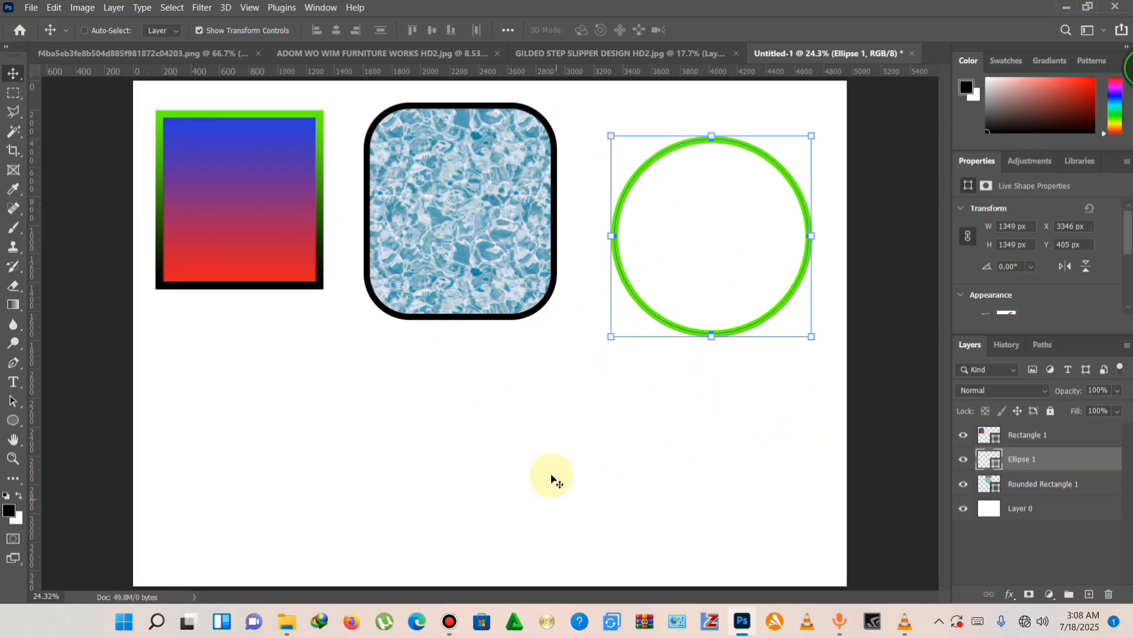
Step: Apply a blue Color Overlay layer style to the Layer 0 background
click(1095, 513)
double_click(1095, 514)
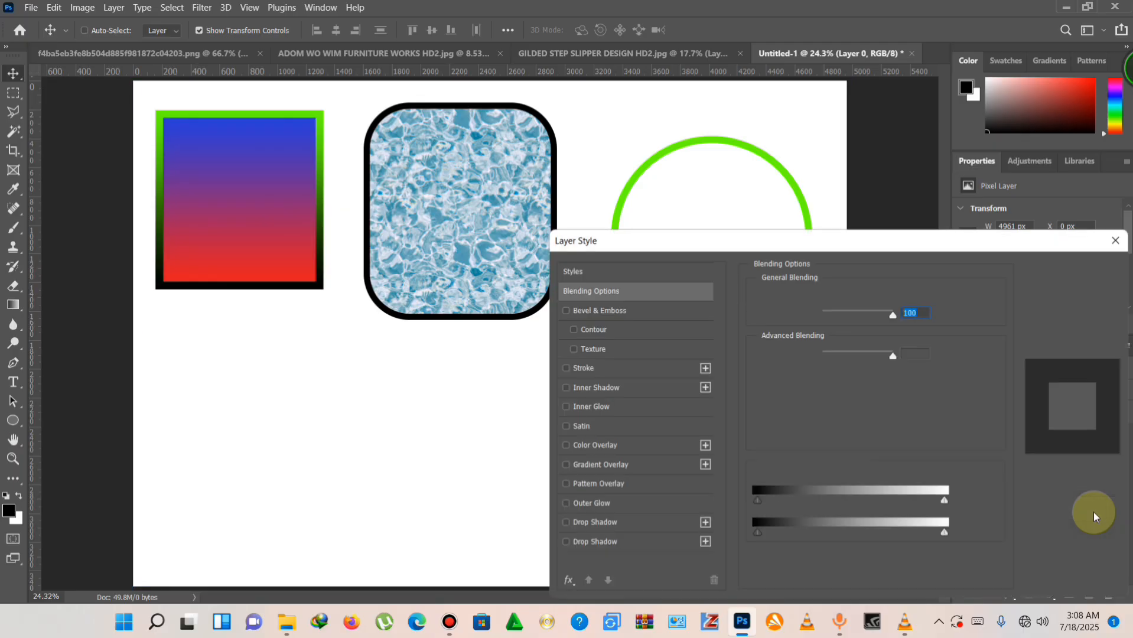
click(584, 447)
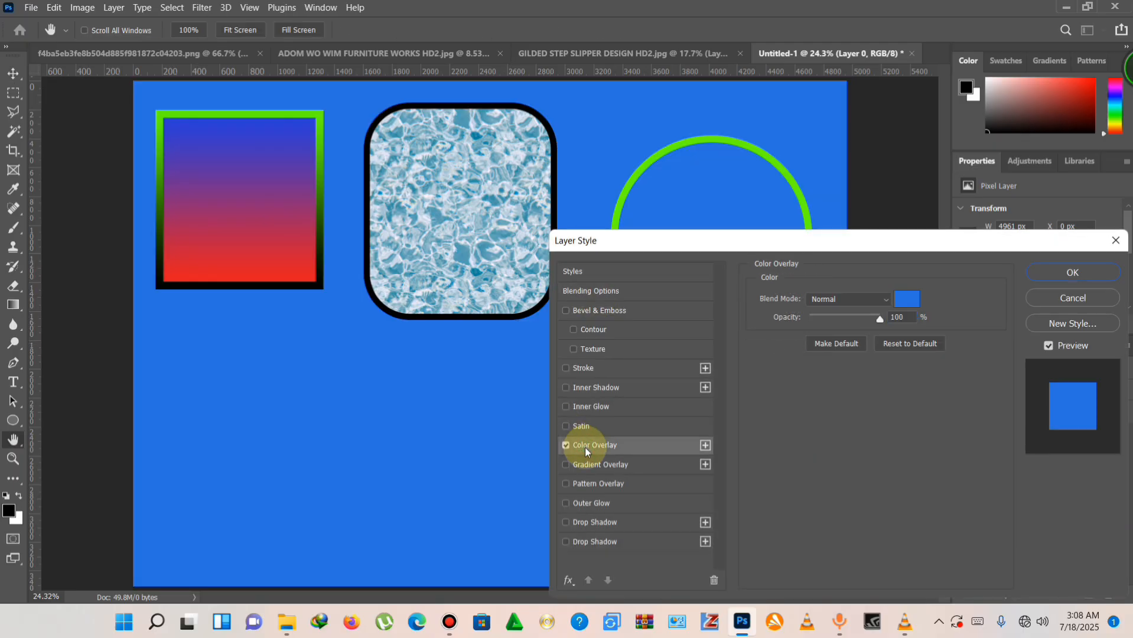
click(1063, 272)
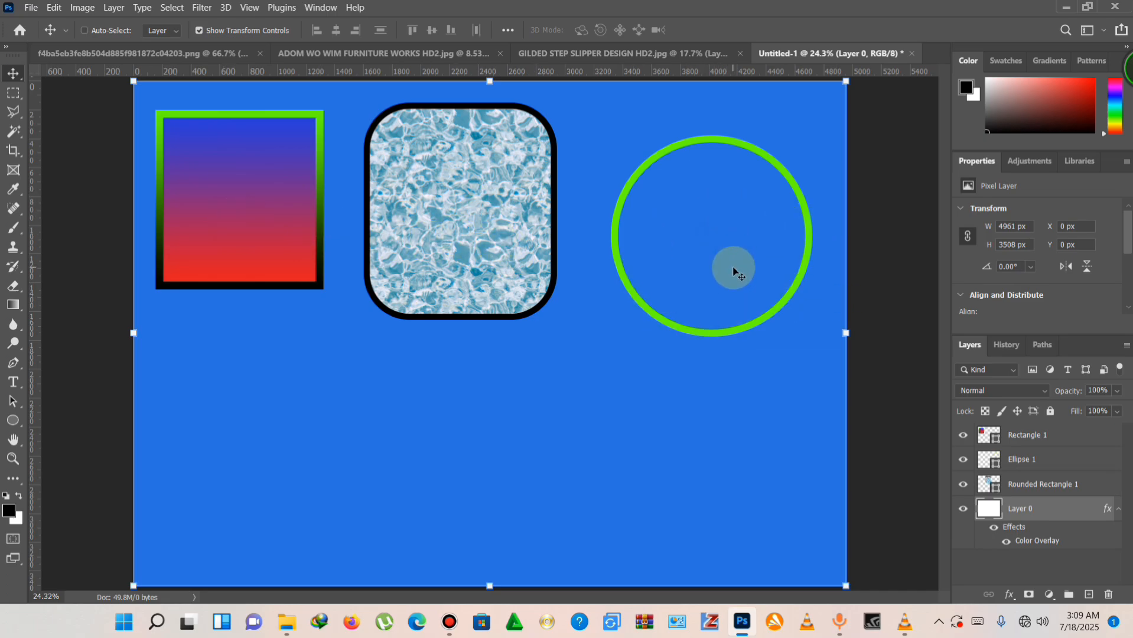
Step: Select the green ring on the canvas and move it down to the canvas's right edge
right_click(717, 334)
click(723, 342)
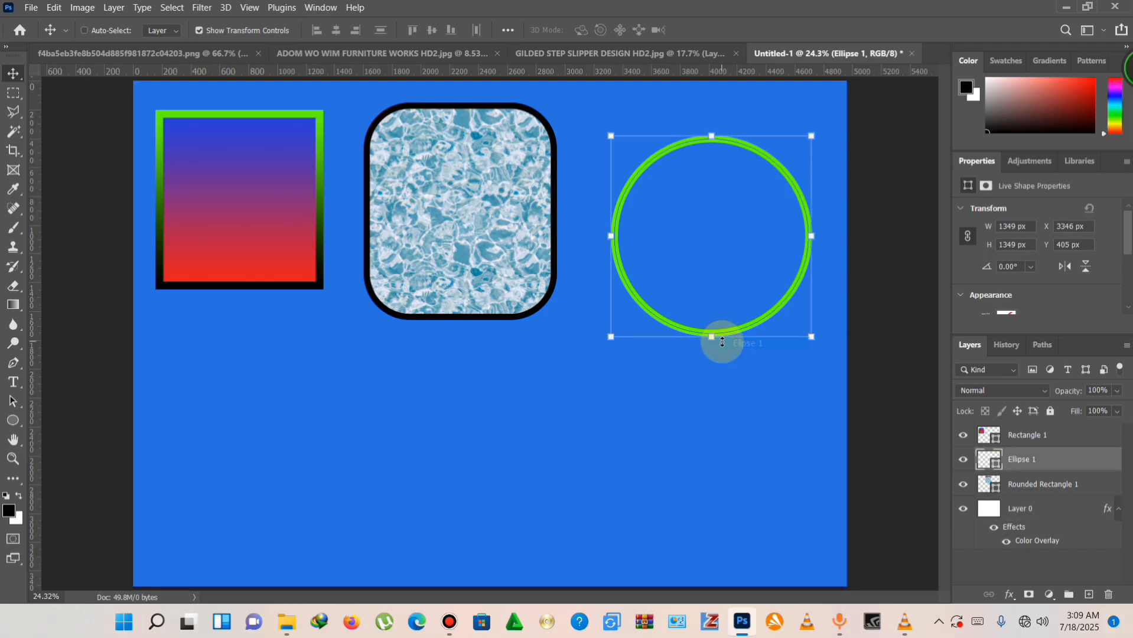
drag(723, 192, 753, 268)
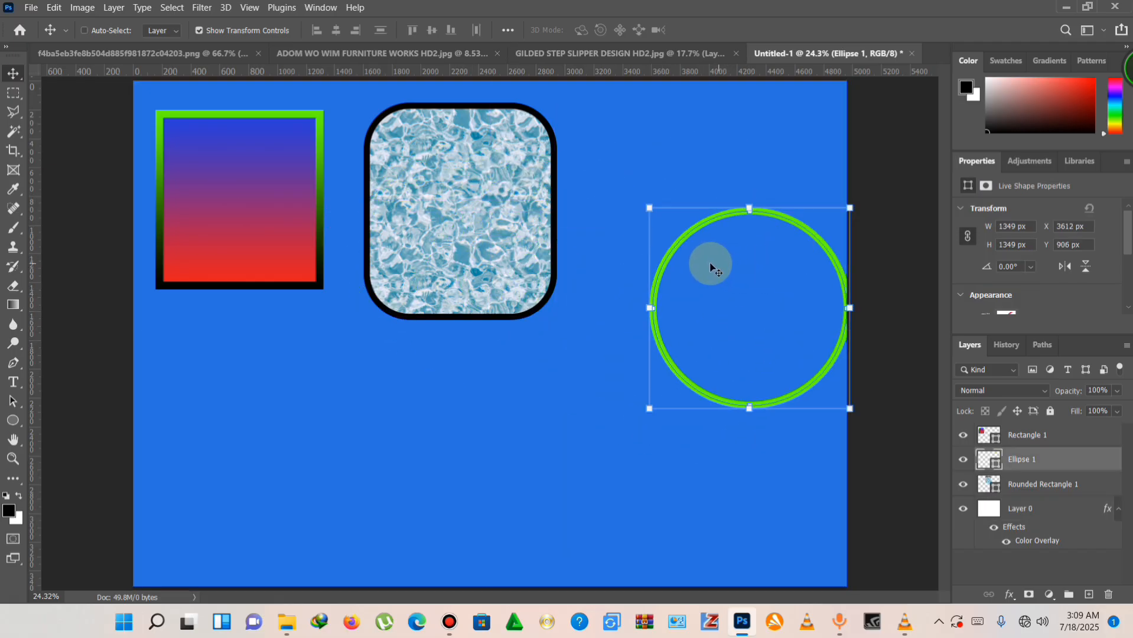
Step: Try a blue fill on the green-outlined circle and settle on a red fill from the recently used colors
key(u)
click(164, 30)
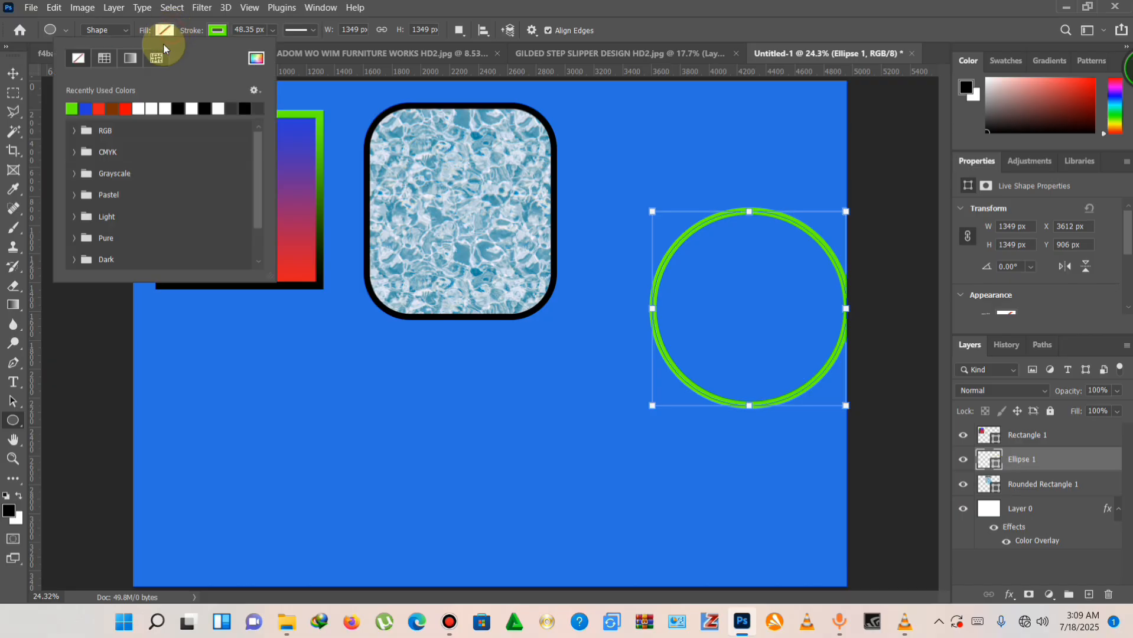
click(86, 108)
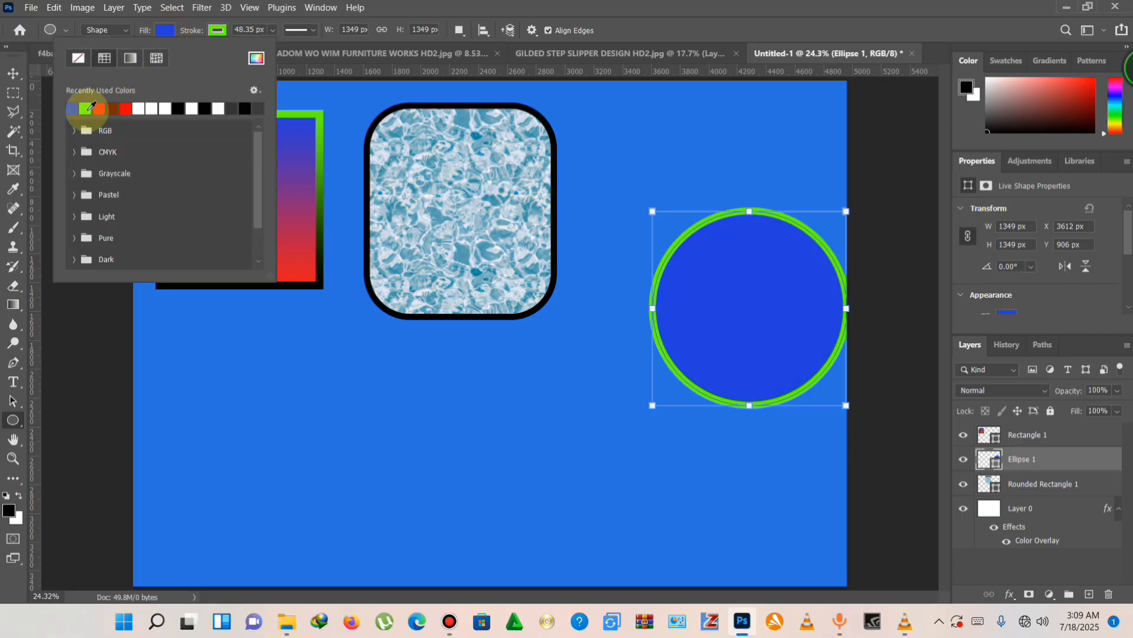
click(113, 108)
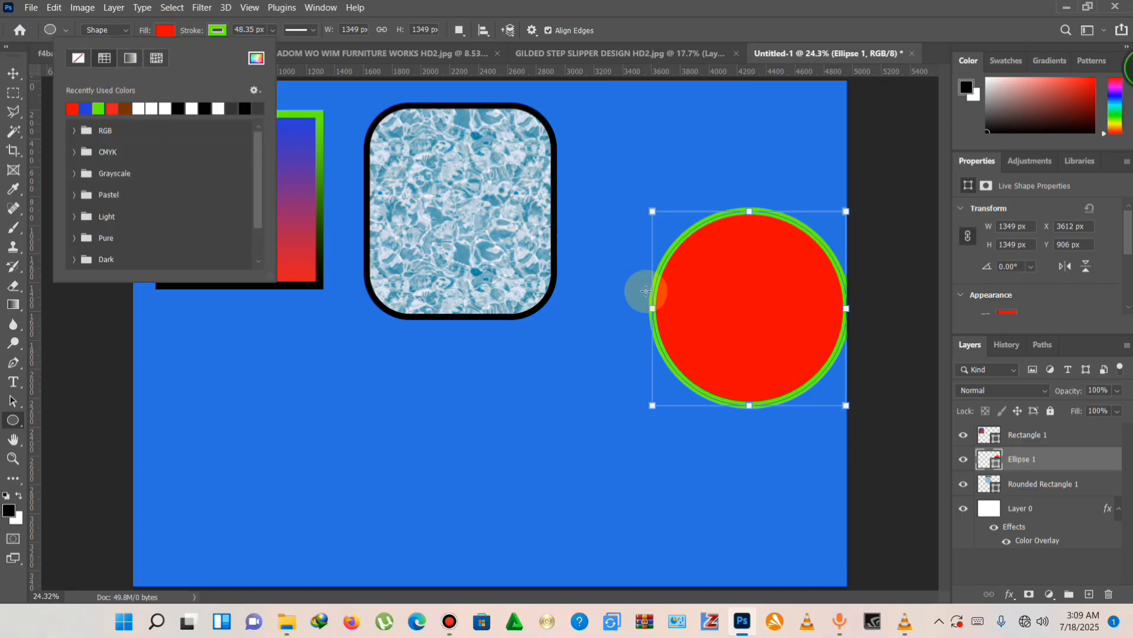
click(449, 313)
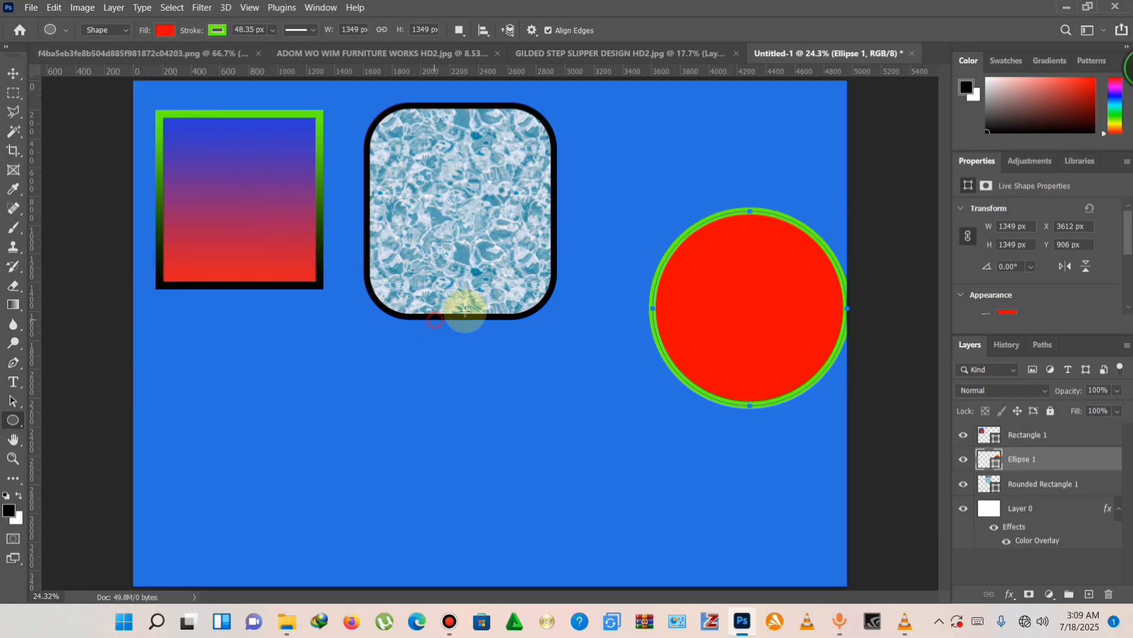
Step: Move the red circle back up beside the rounded rectangle, fully inside the canvas
click(614, 304)
click(648, 152)
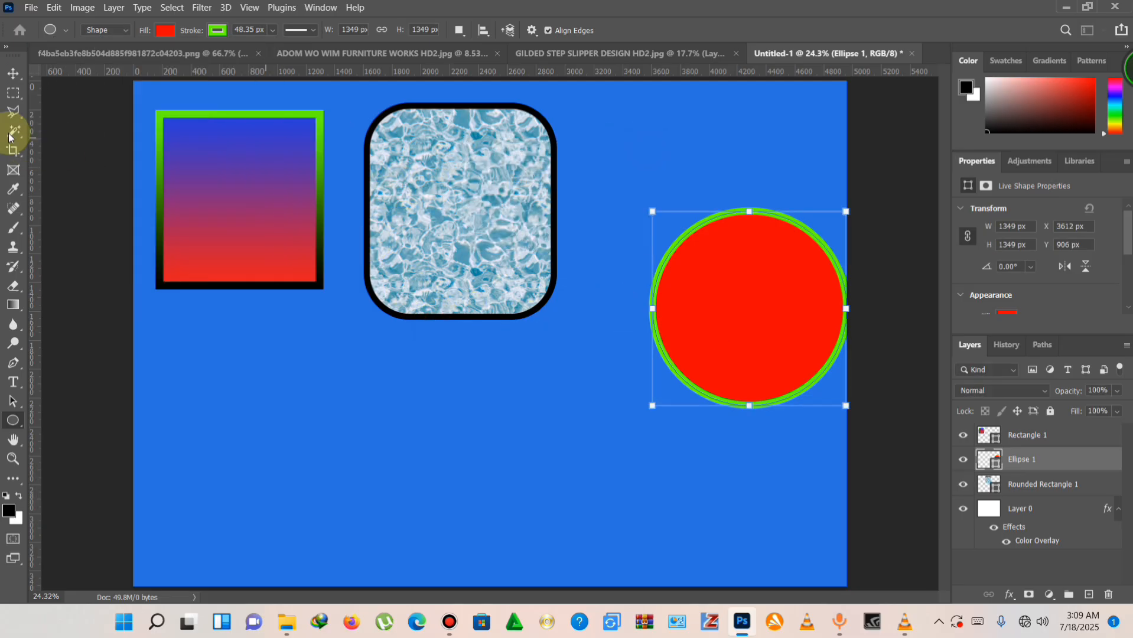
click(13, 73)
drag(763, 342, 730, 265)
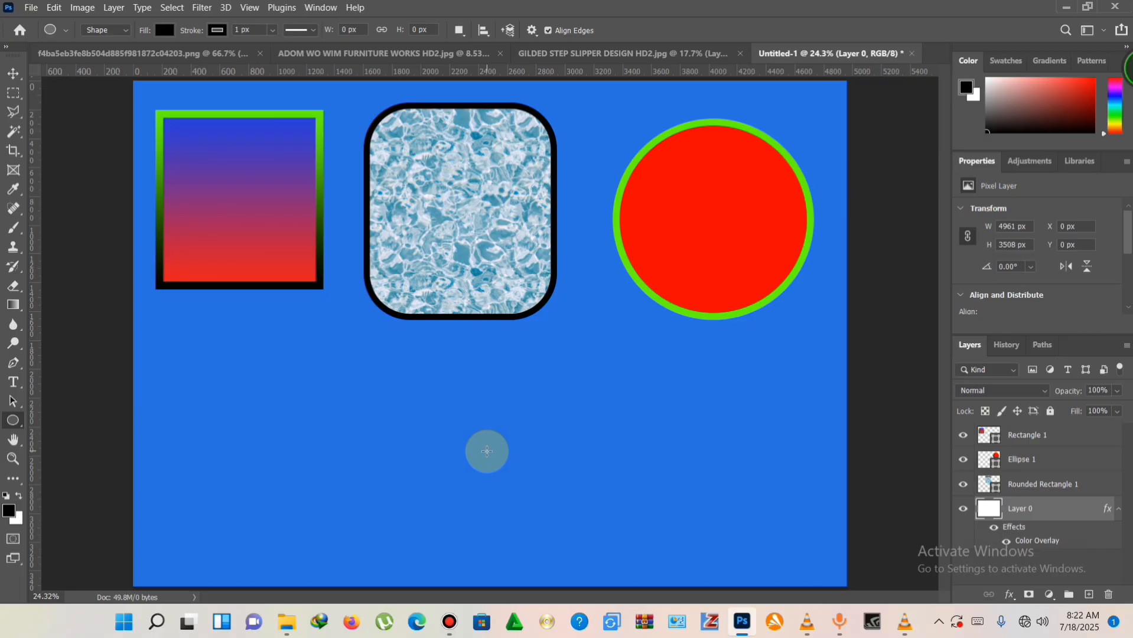
Step: Change the Color Overlay on Layer 0 to white (ffffff)
double_click(1053, 541)
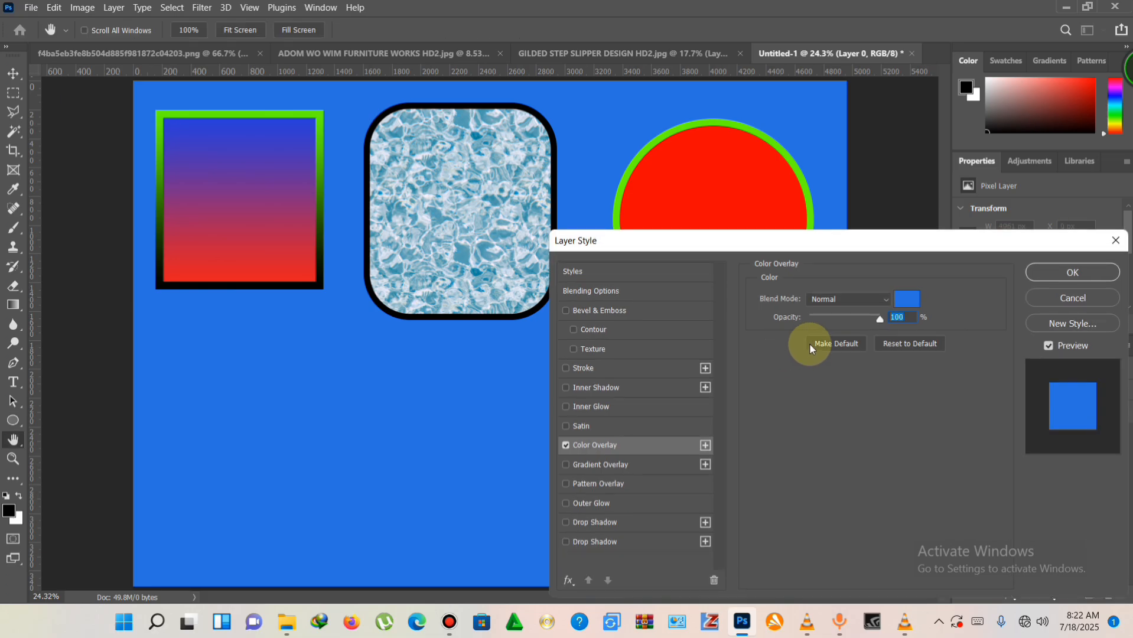
click(906, 299)
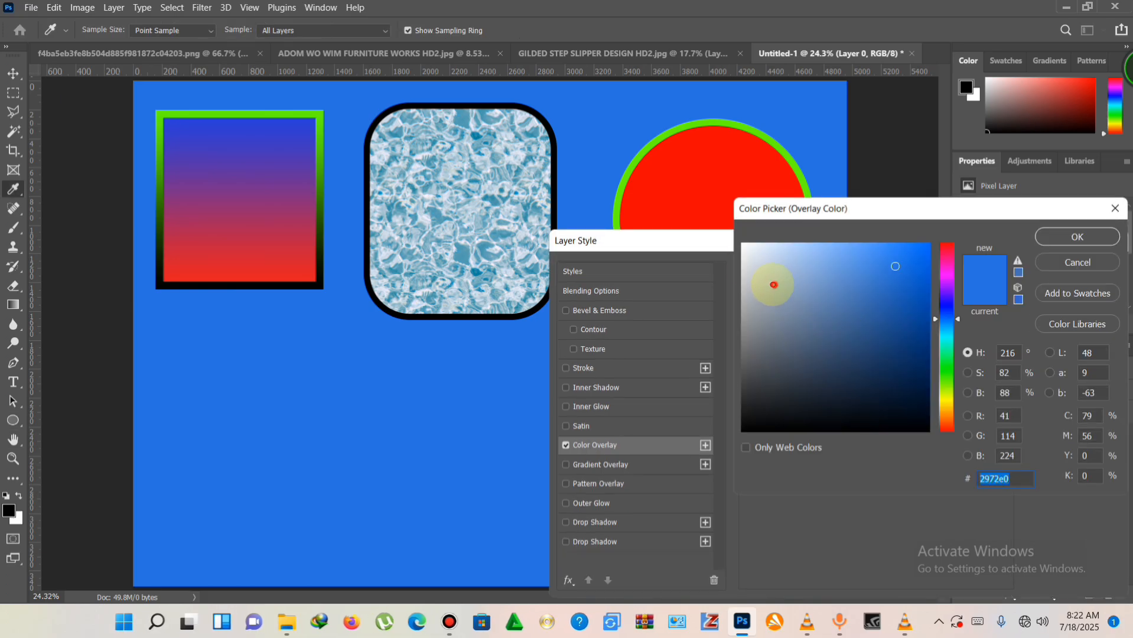
drag(773, 285, 653, 171)
click(1046, 238)
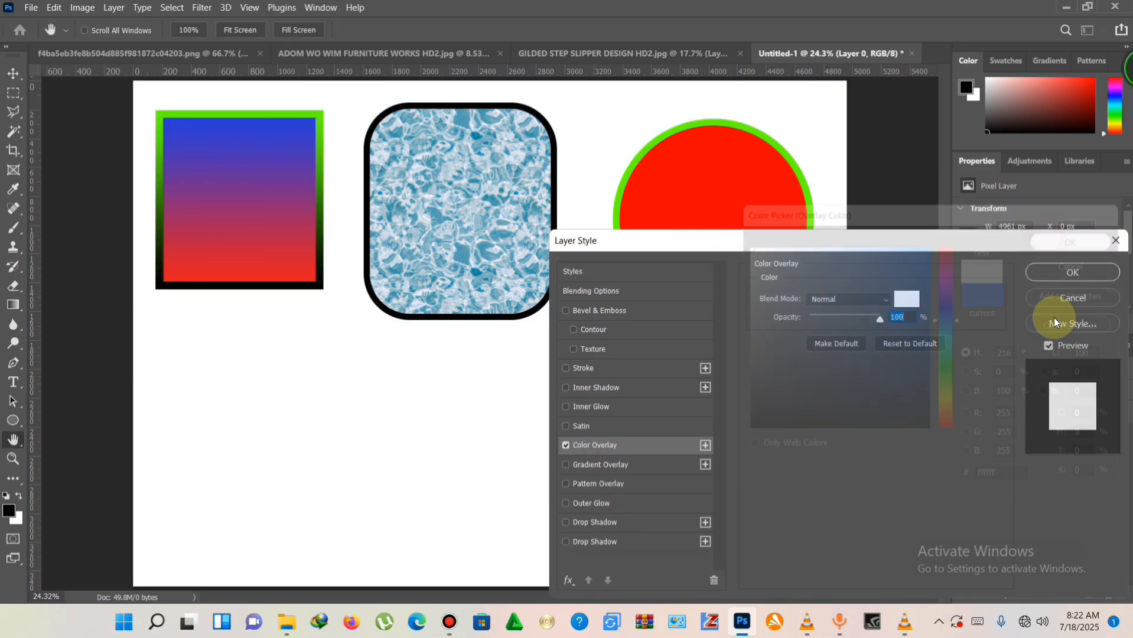
click(1054, 267)
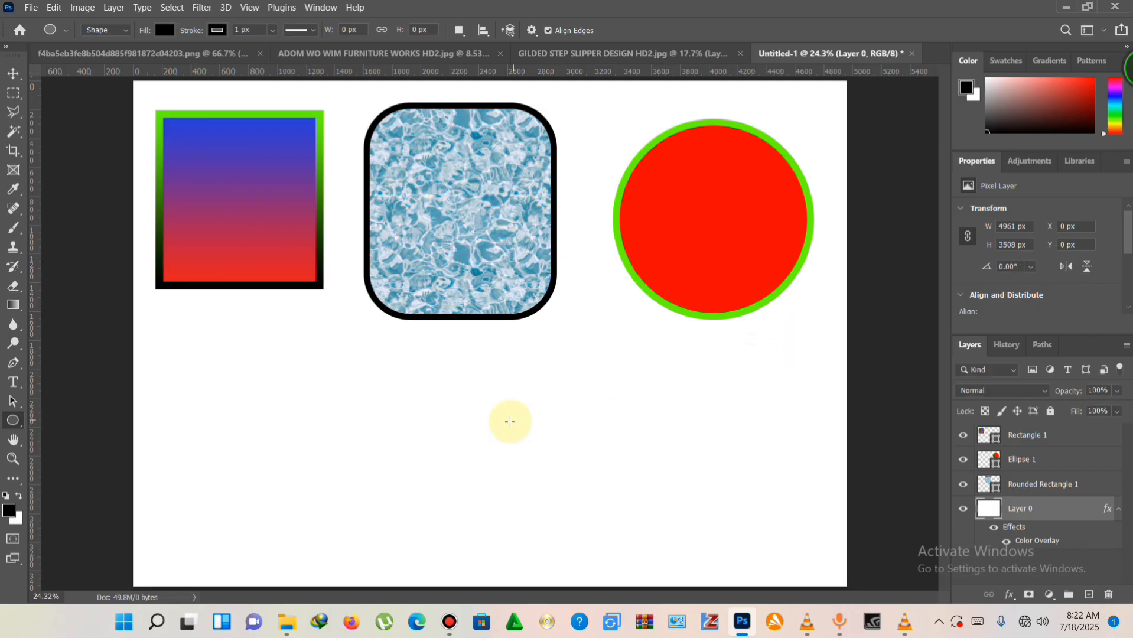
Step: Choose the Triangle Tool from the shape tools
right_click(13, 420)
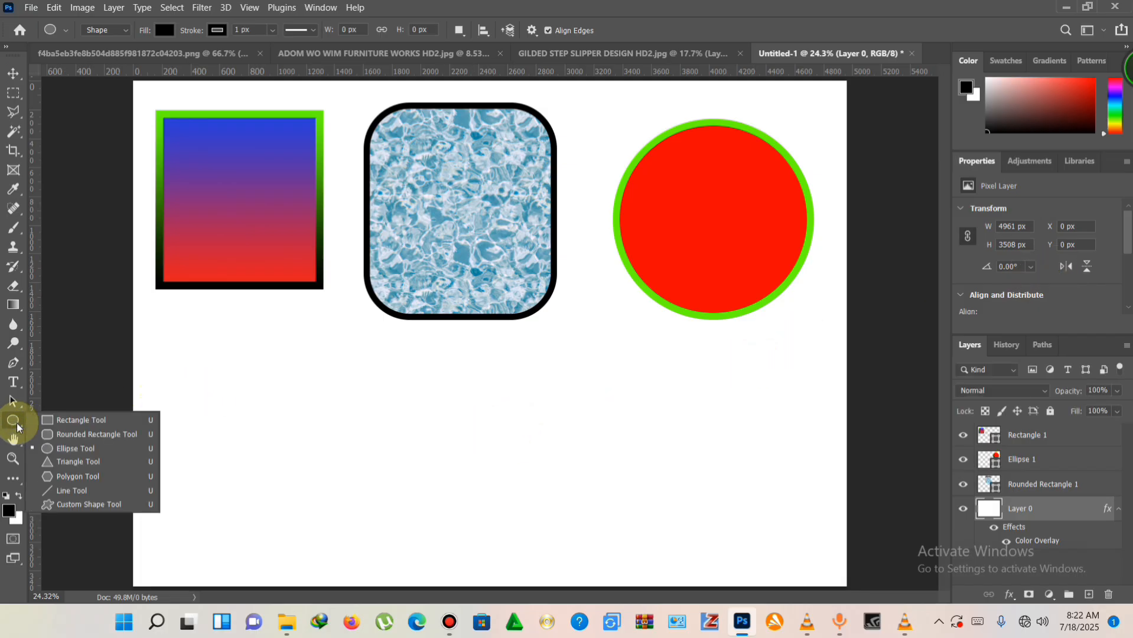
click(92, 465)
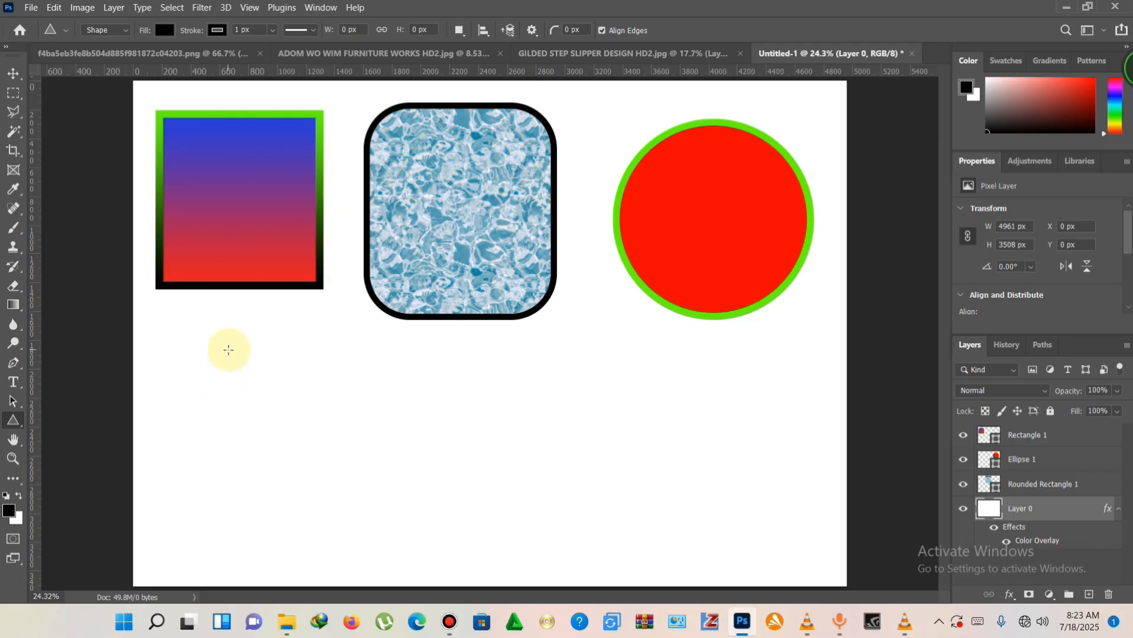
Step: Draw a black triangle about 1349 × 1169 px and place it beneath the gradient rectangle, against the canvas's left edge
drag(229, 349, 455, 573)
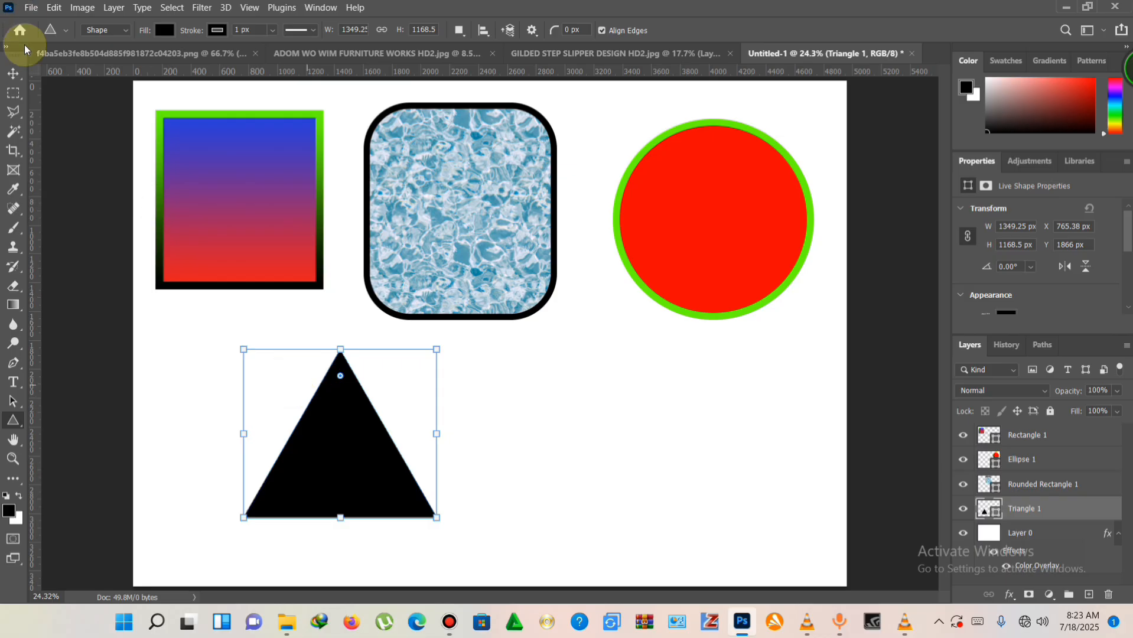
click(14, 87)
click(13, 73)
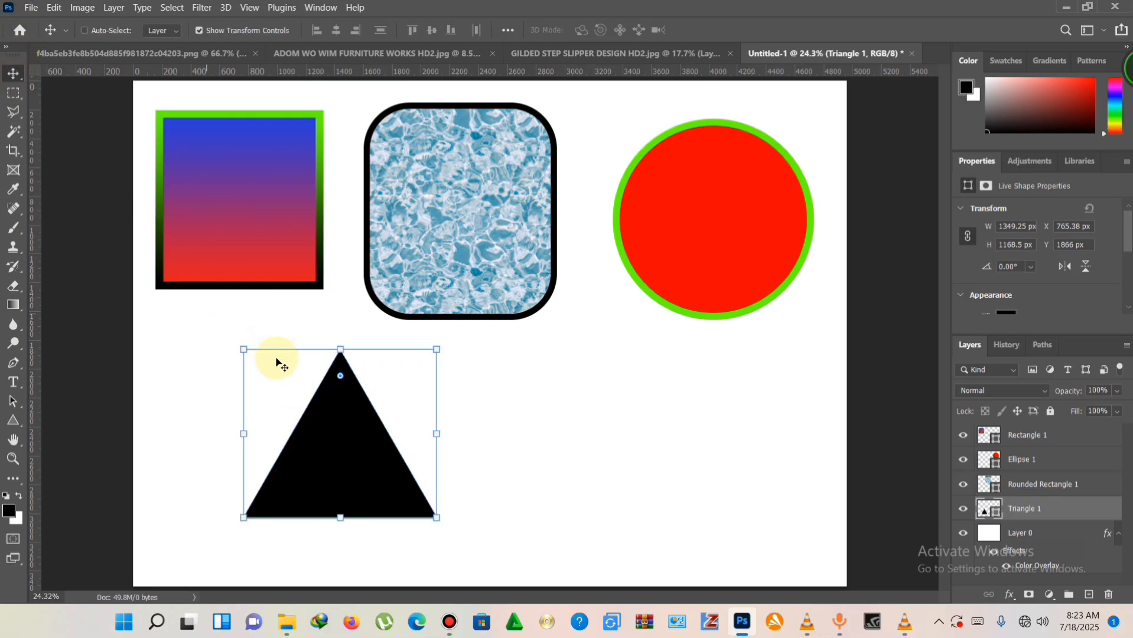
drag(317, 434, 230, 406)
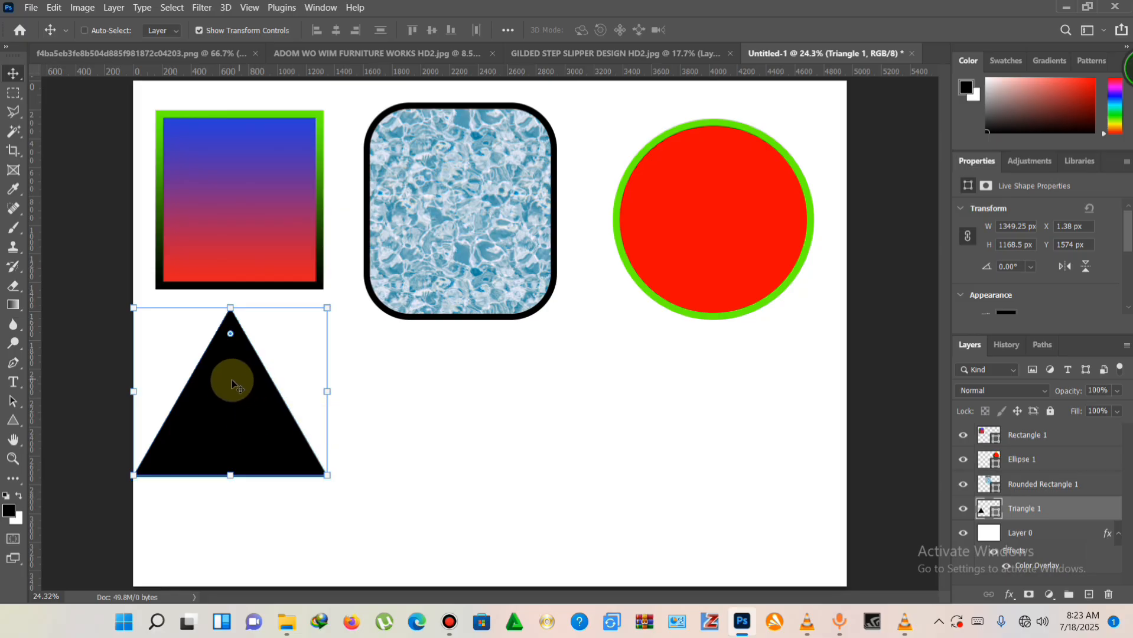
Step: Draw a second triangle about 1177 × 1032 px with a 50 px corner radius to the right of the first triangle
click(9, 422)
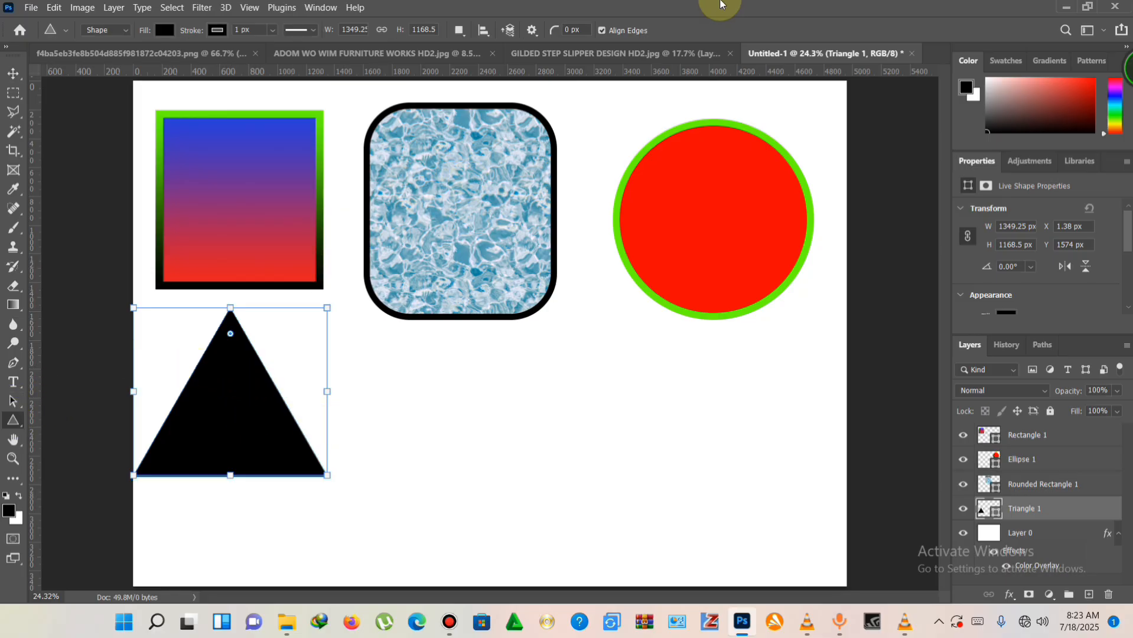
click(567, 29)
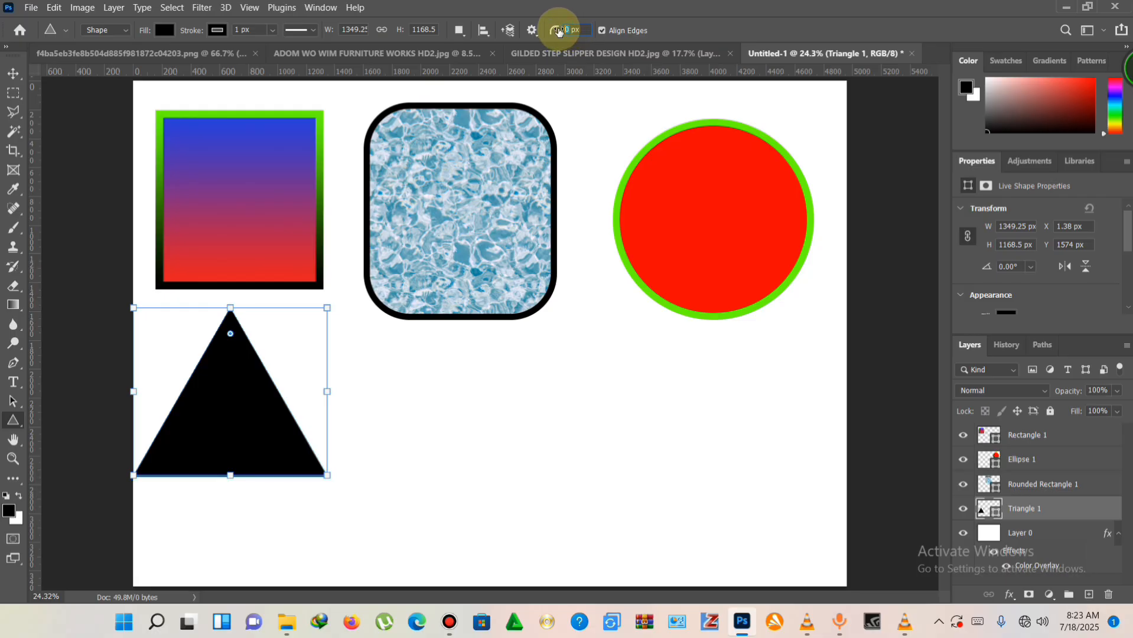
text(50)
drag(406, 363, 613, 576)
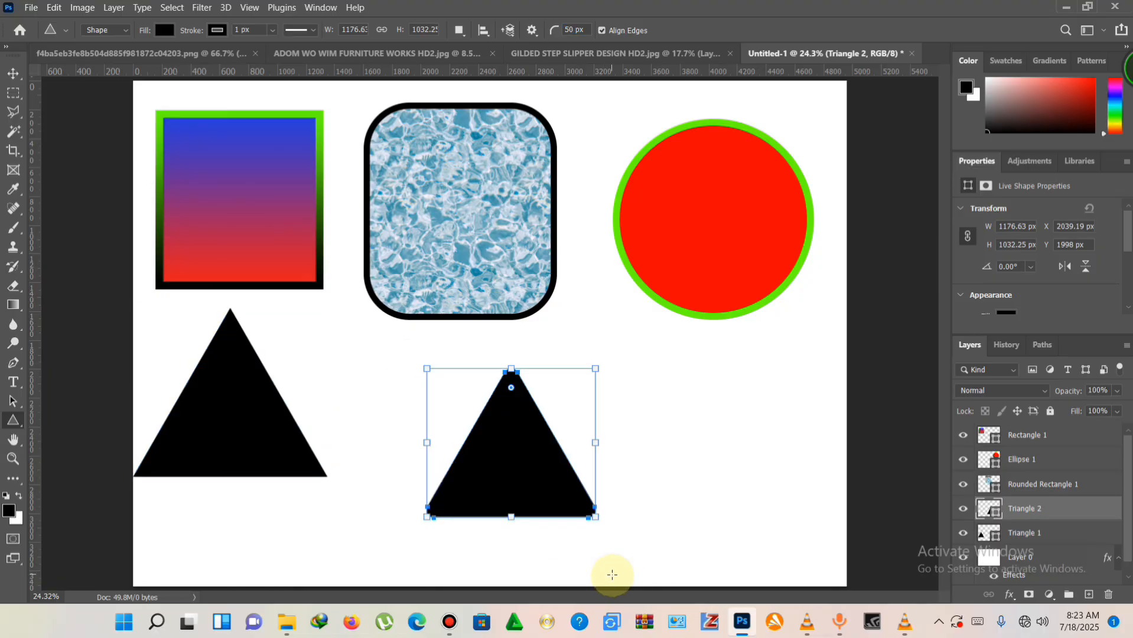
Step: Turn off the transform controls display and move the rounded triangle up beside the first triangle
click(13, 73)
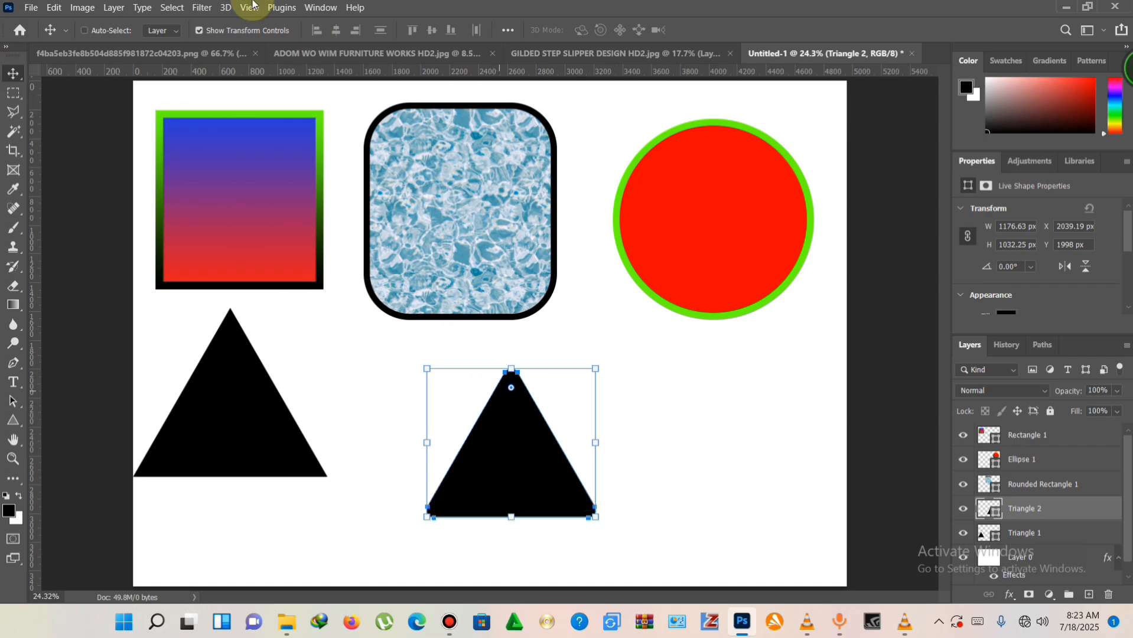
click(251, 34)
drag(506, 467, 426, 434)
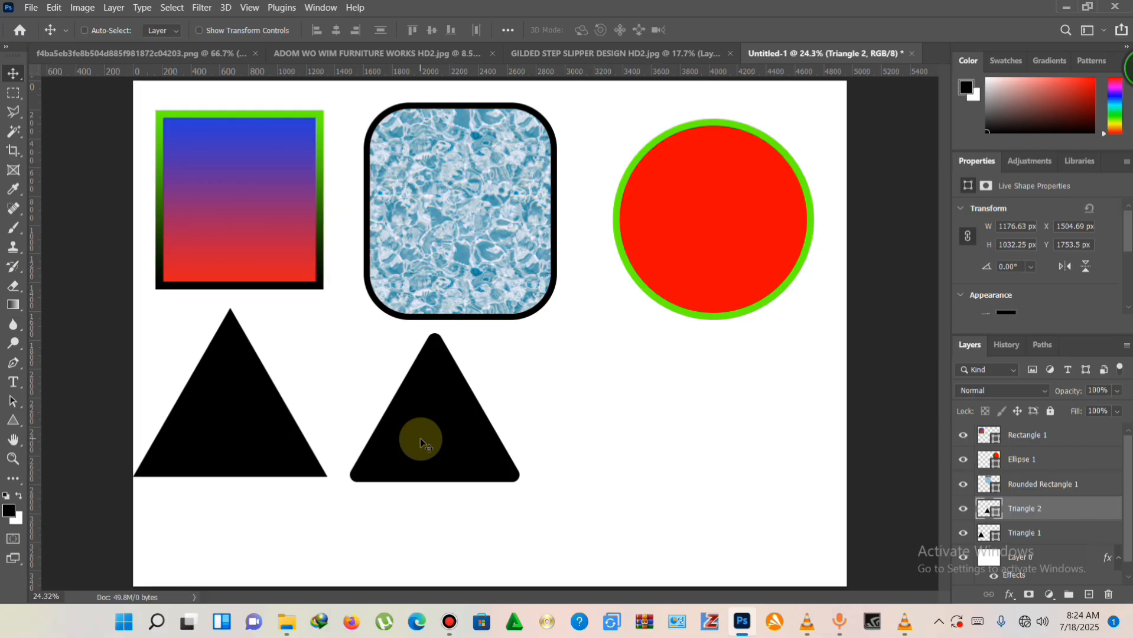
Step: Delete the rounded triangle and draw a new one about 1321 × 1170 px with a 100 px corner radius
key(Delete)
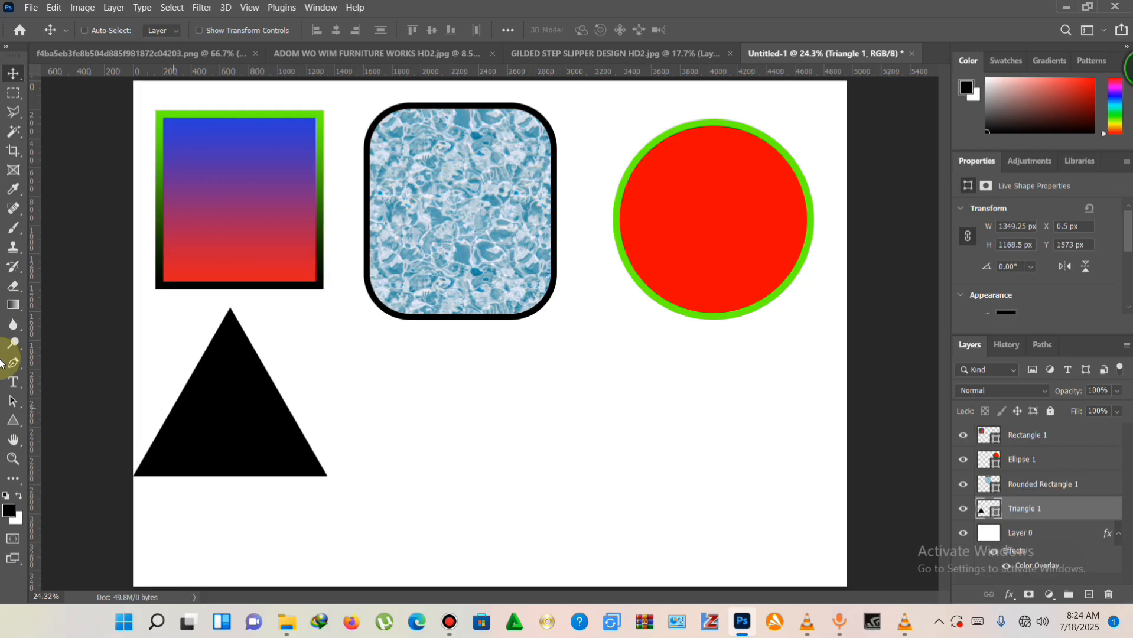
click(13, 419)
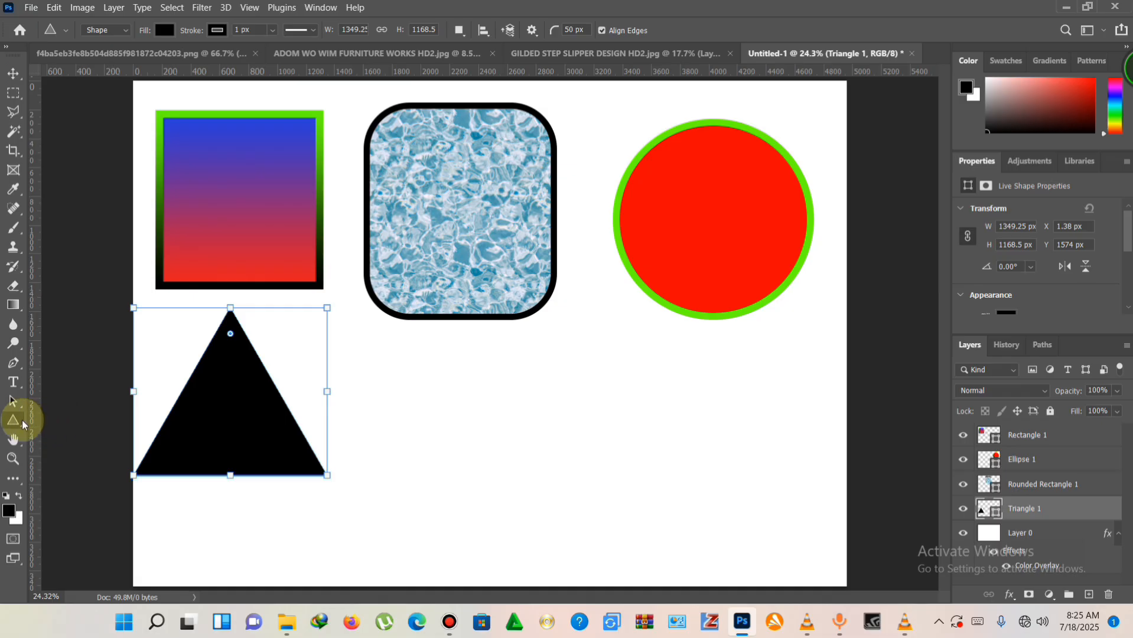
click(568, 30)
key(BackSpace)
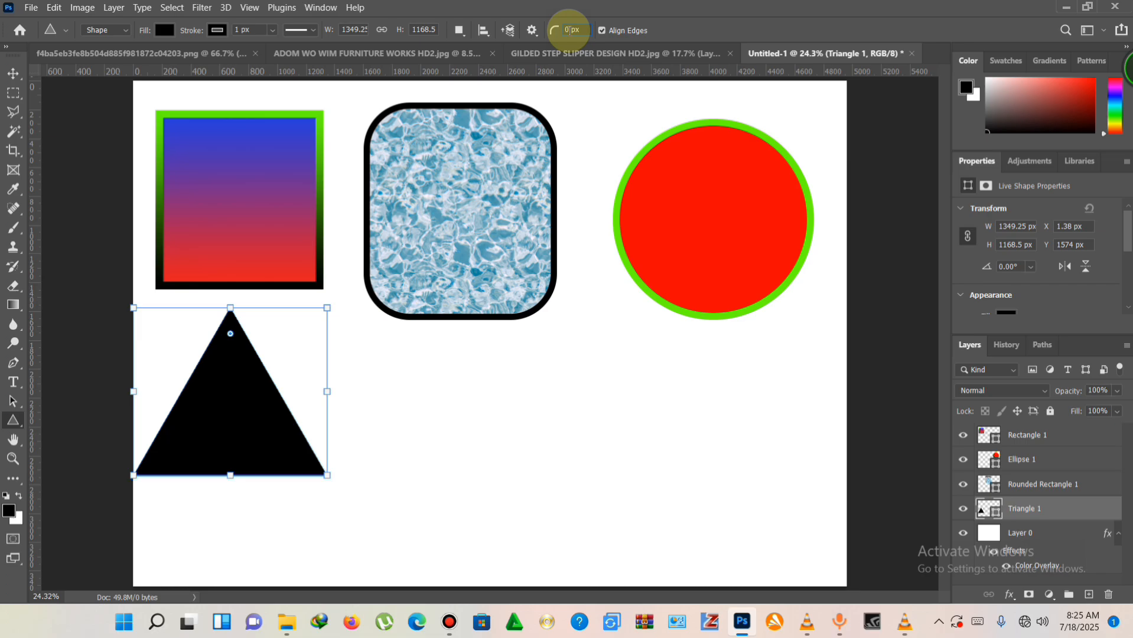
text(10)
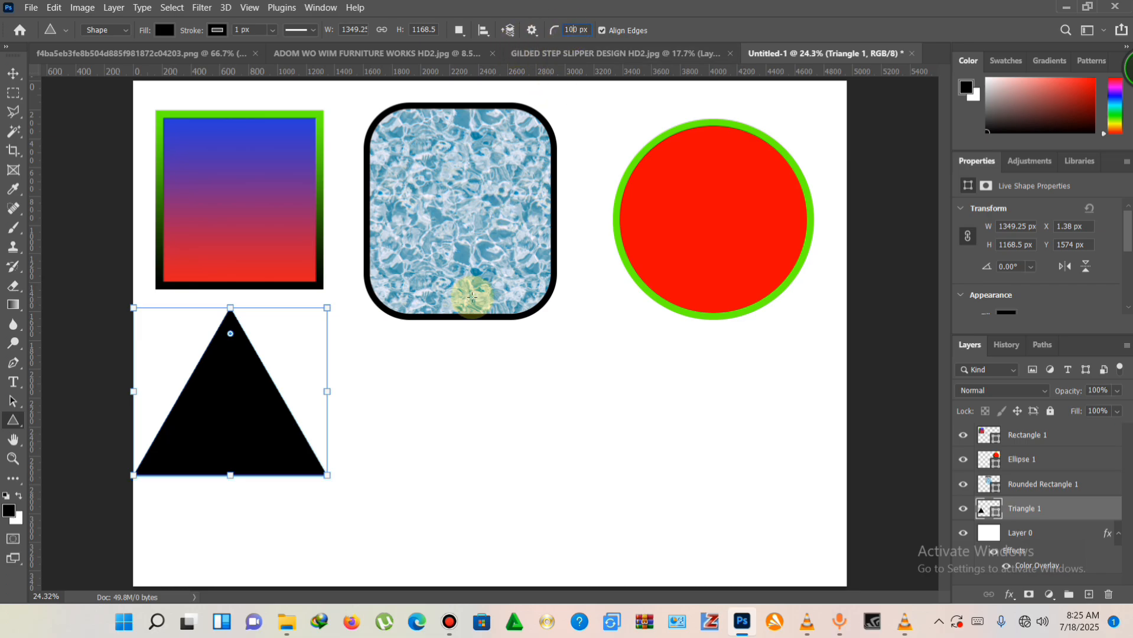
click(413, 350)
drag(476, 418, 669, 591)
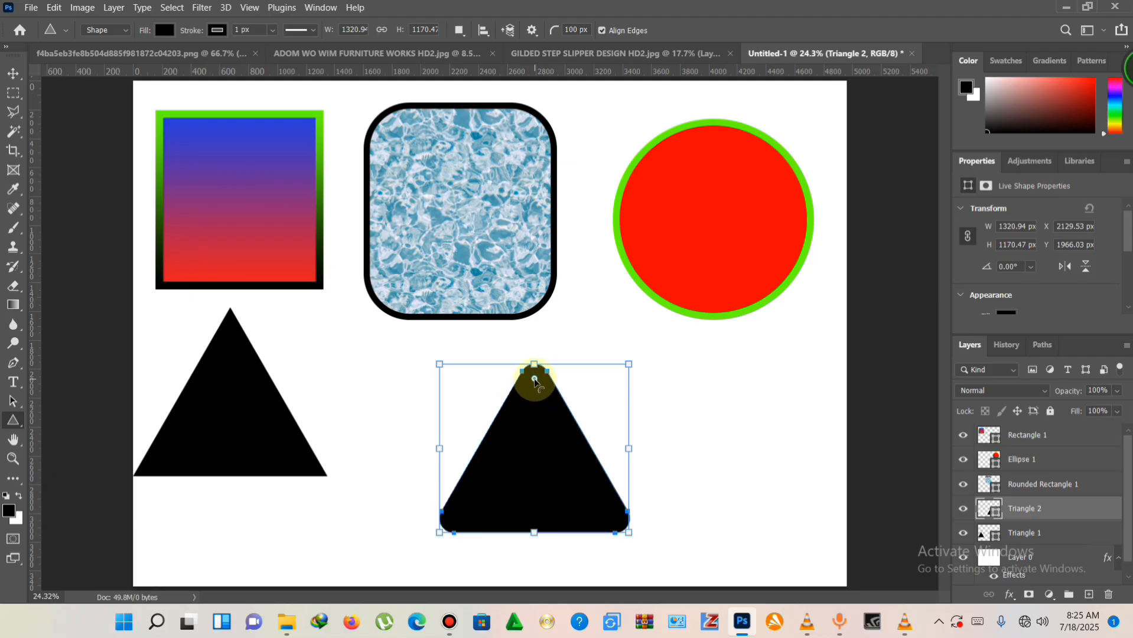
Step: Round the new triangle's corners more strongly on the canvas and enlarge the shape to about 1648 × 1593 px
drag(534, 380, 546, 424)
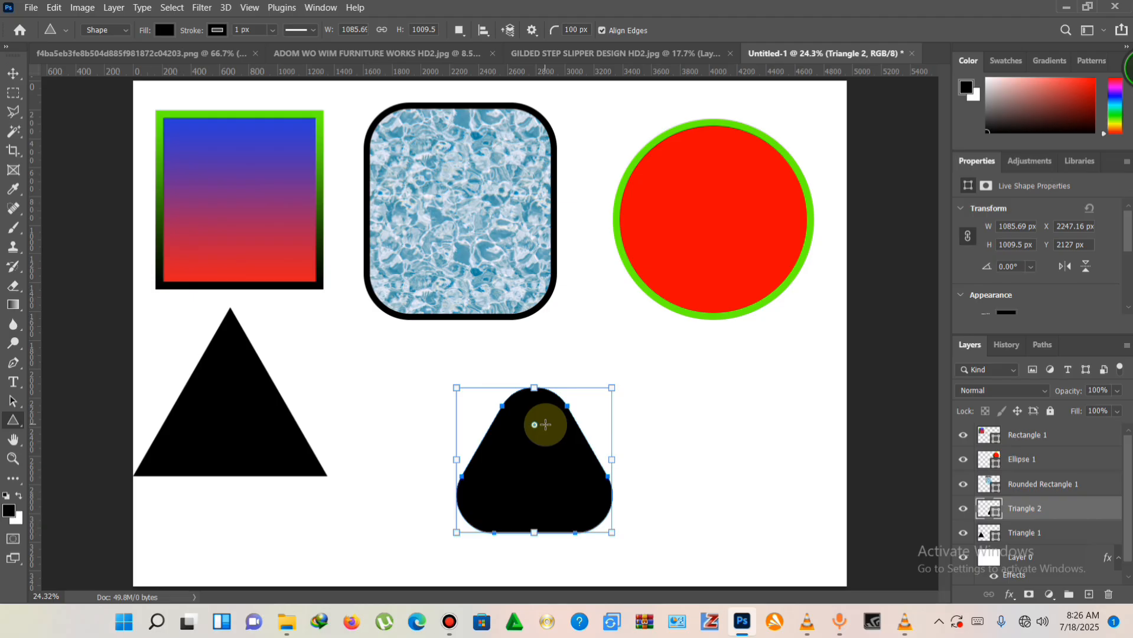
drag(612, 535, 654, 575)
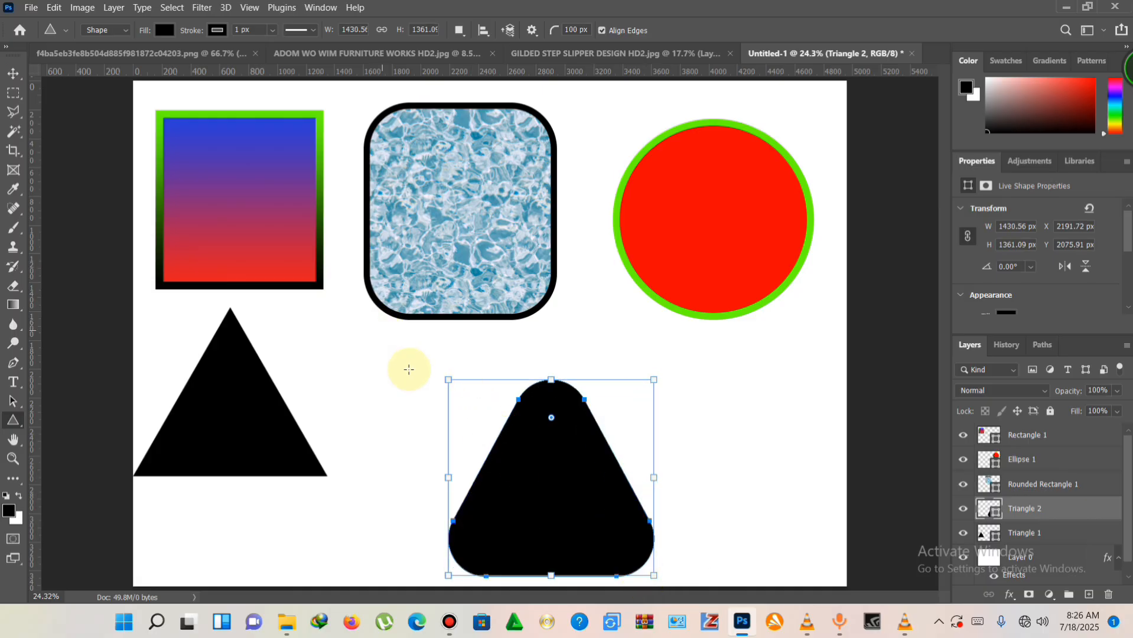
drag(448, 380, 421, 346)
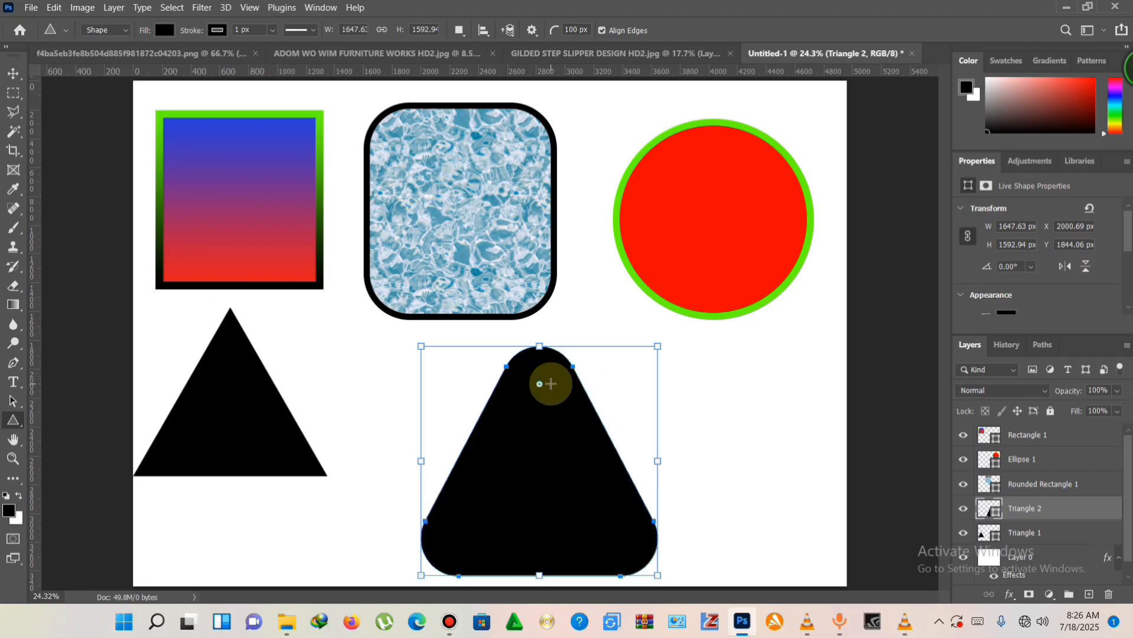
Step: Try sharp corners on the enlarged triangle, and finish by rounding them until the shape is nearly circular
drag(541, 384, 537, 316)
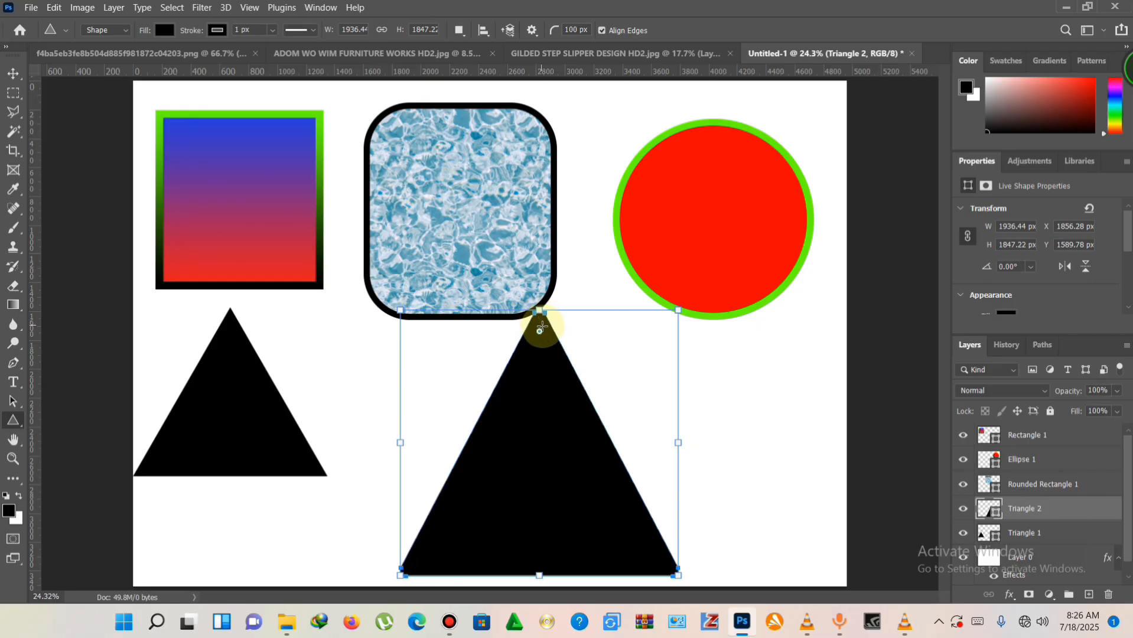
drag(541, 332, 539, 288)
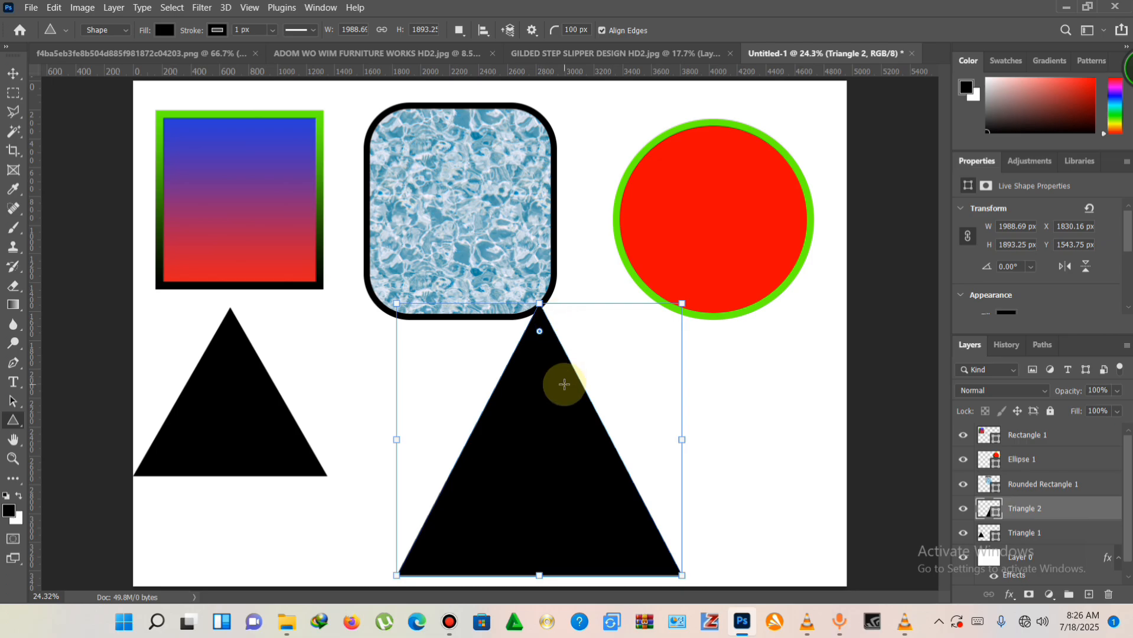
drag(538, 330, 558, 504)
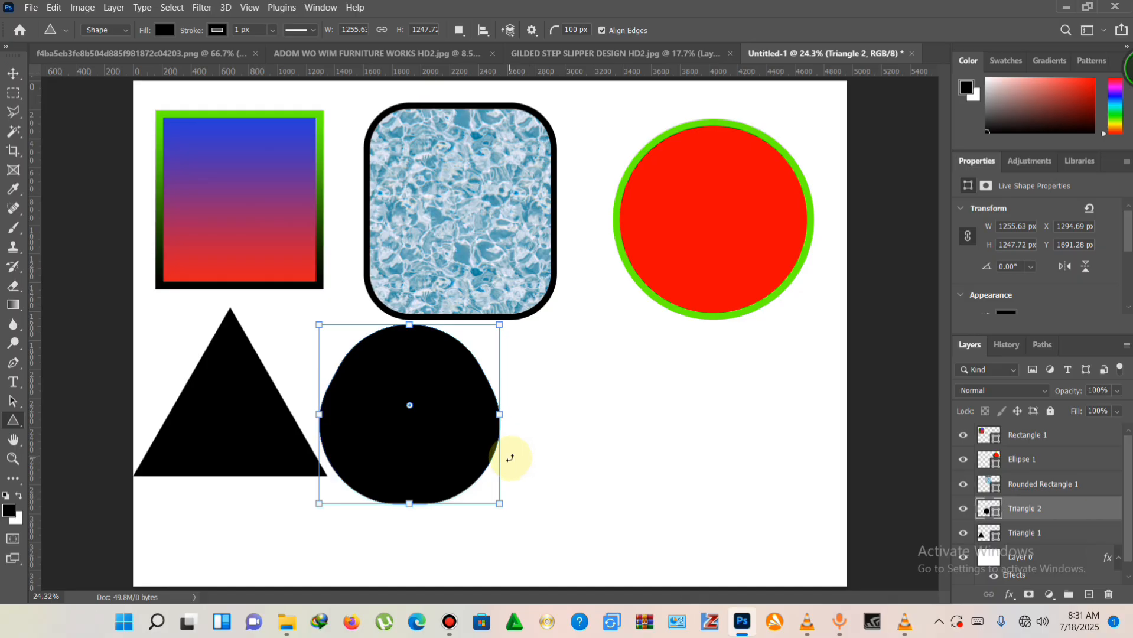
Step: Choose the Polygon Tool from the shape tools
right_click(13, 420)
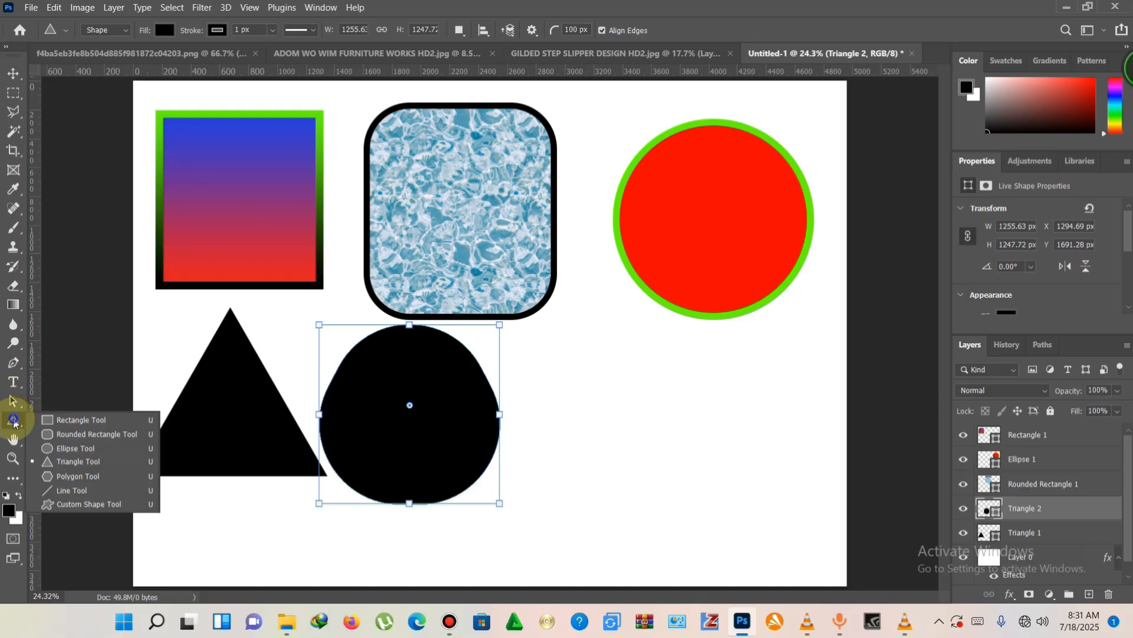
click(103, 475)
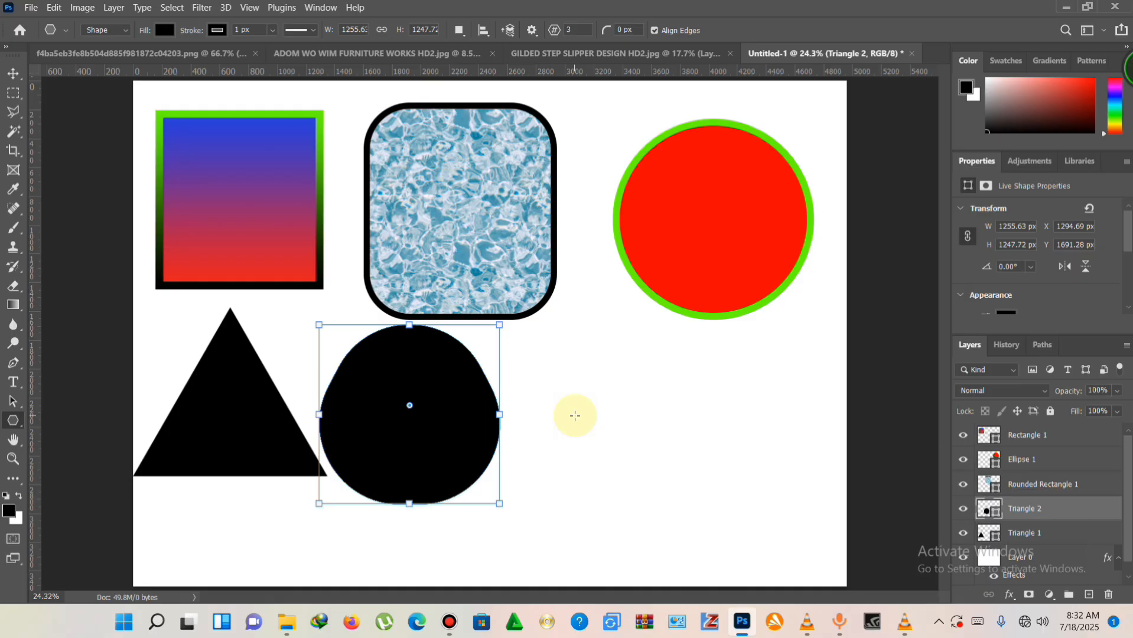
Step: Try a five-sided polygon about 1424 × 1203 px below the red circle and undo it
click(576, 31)
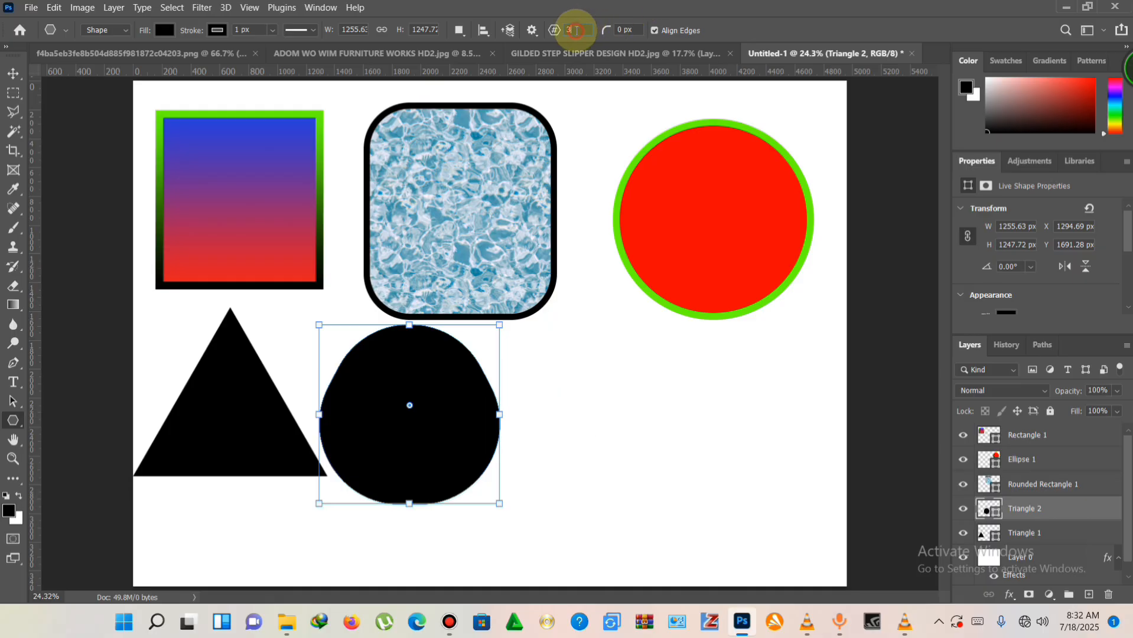
text(5)
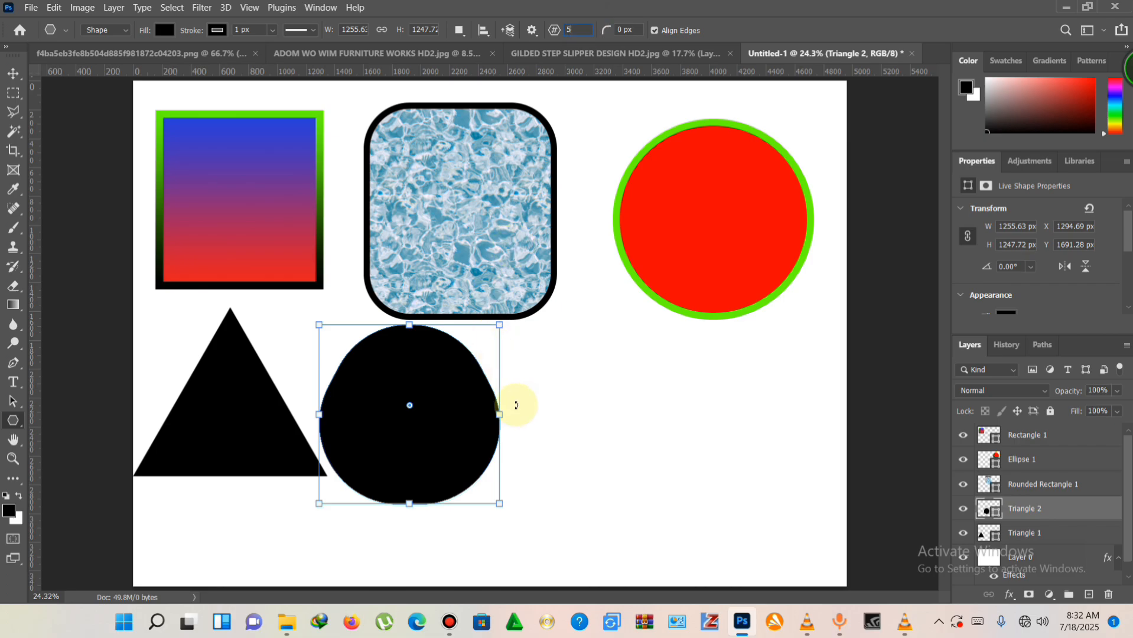
click(558, 370)
drag(602, 412, 762, 543)
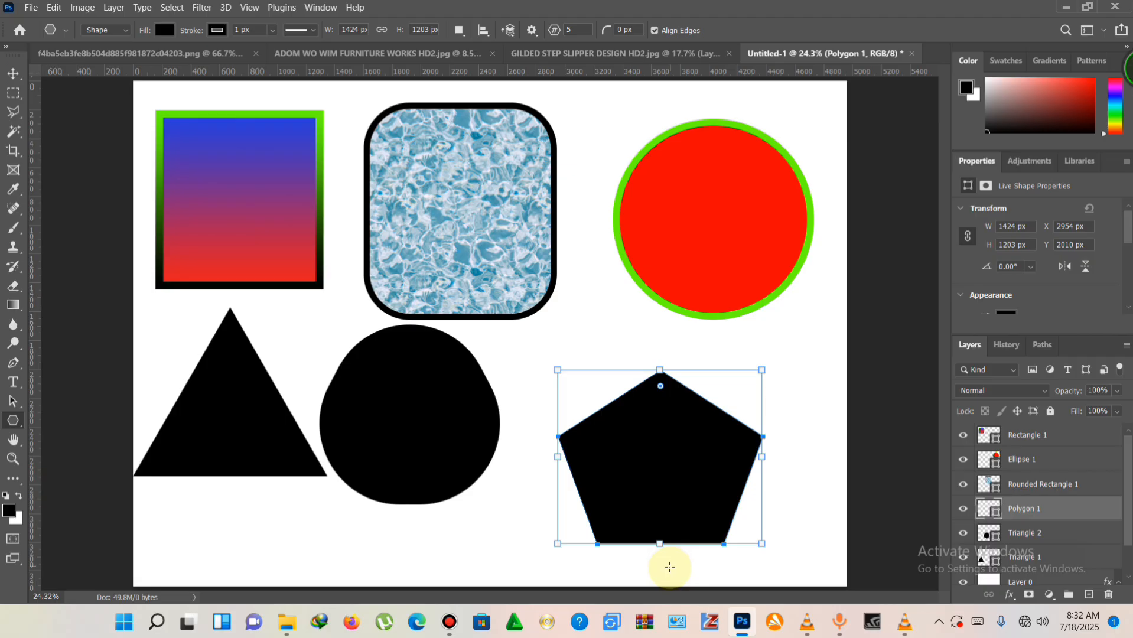
key(ctrl+z)
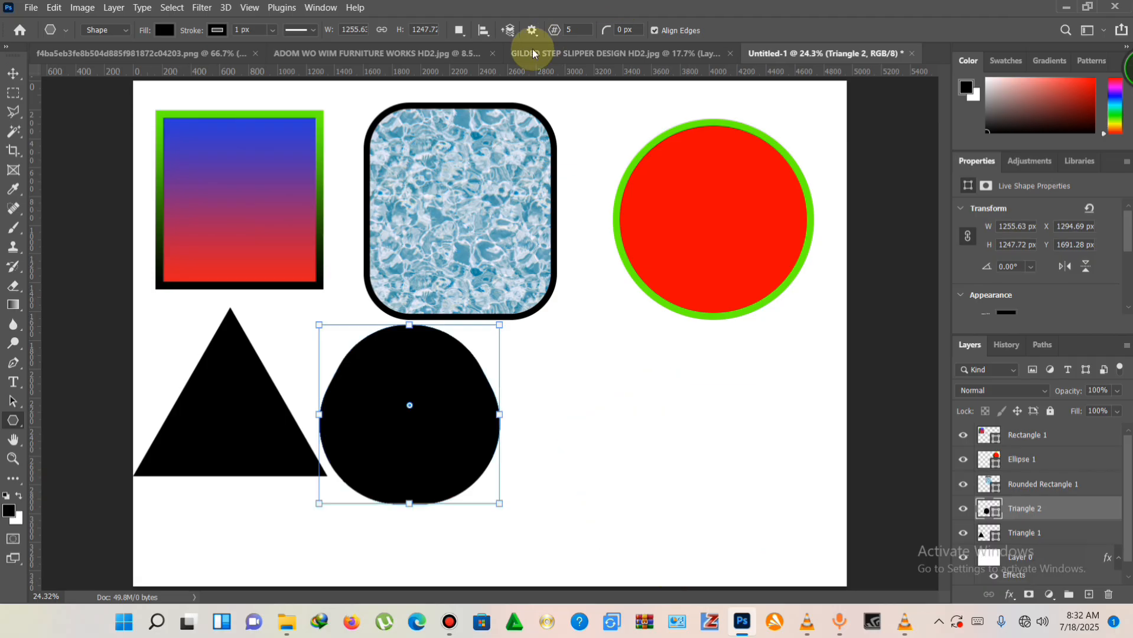
Step: Draw a six-sided polygon about 1546 × 1219 px below the red circle
click(571, 30)
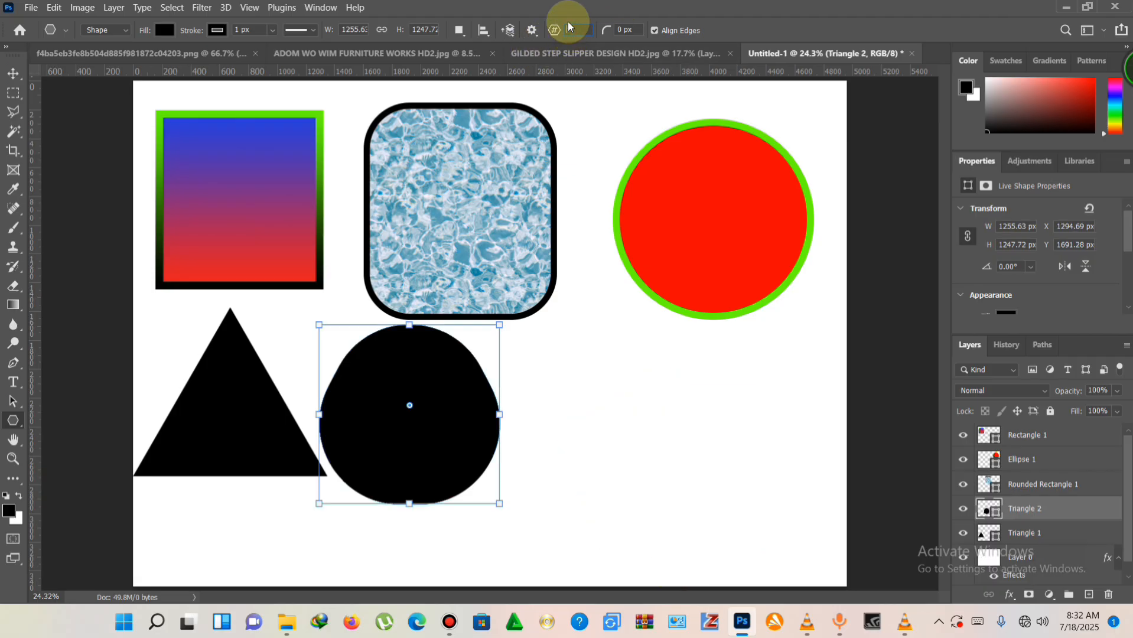
text(6)
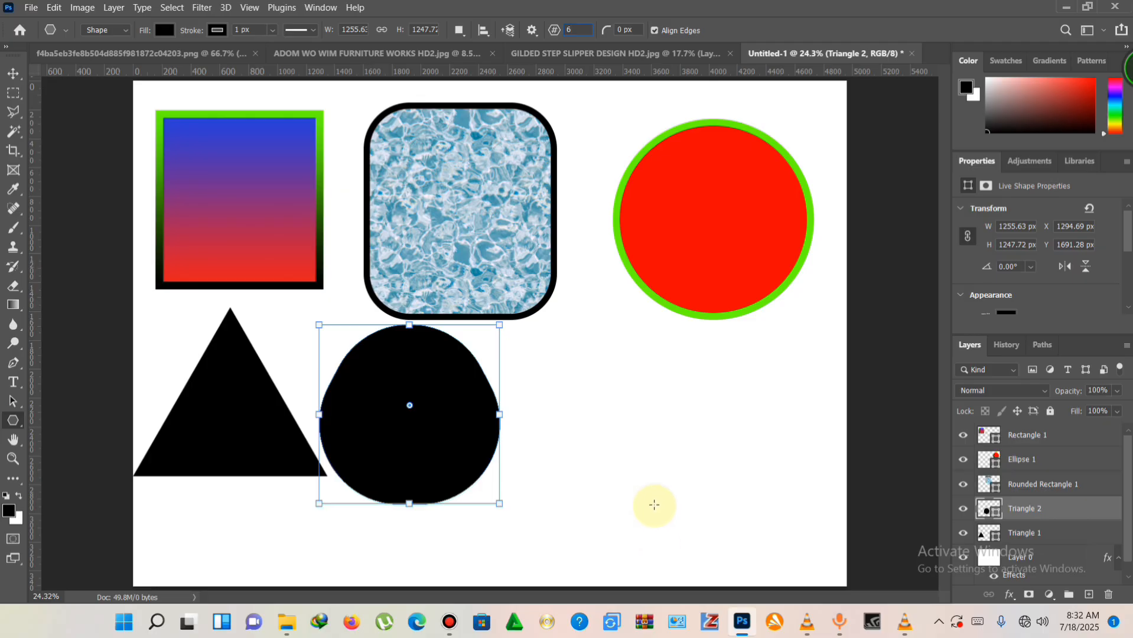
drag(596, 366, 817, 542)
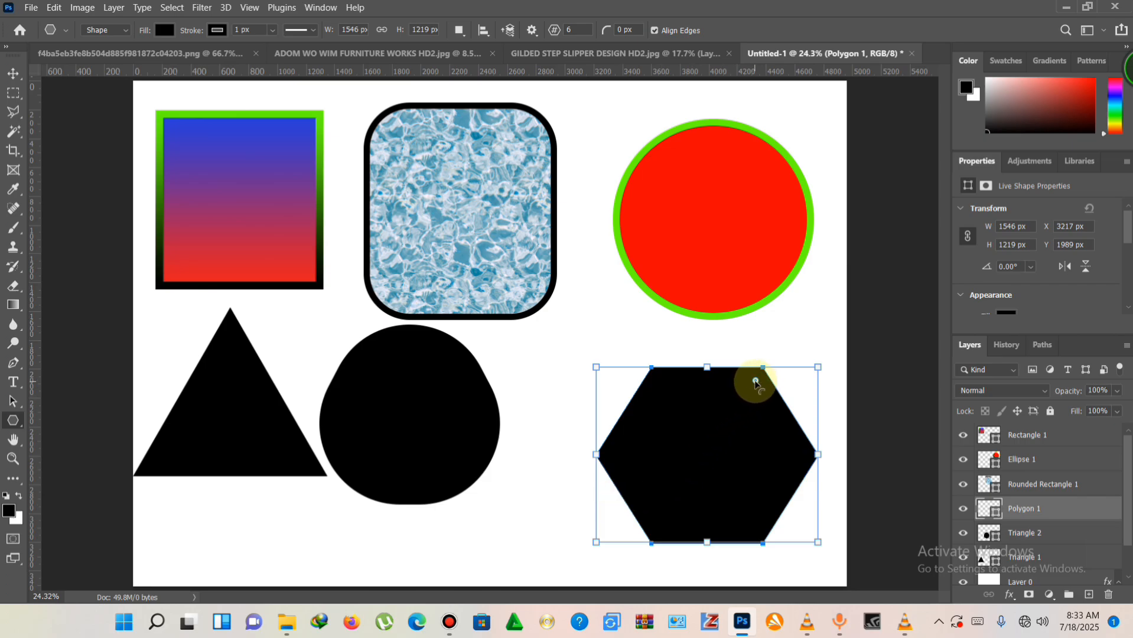
Step: Round the hexagon's corners moderately and move it up and left, beside the nearly circular triangle
drag(755, 381, 729, 426)
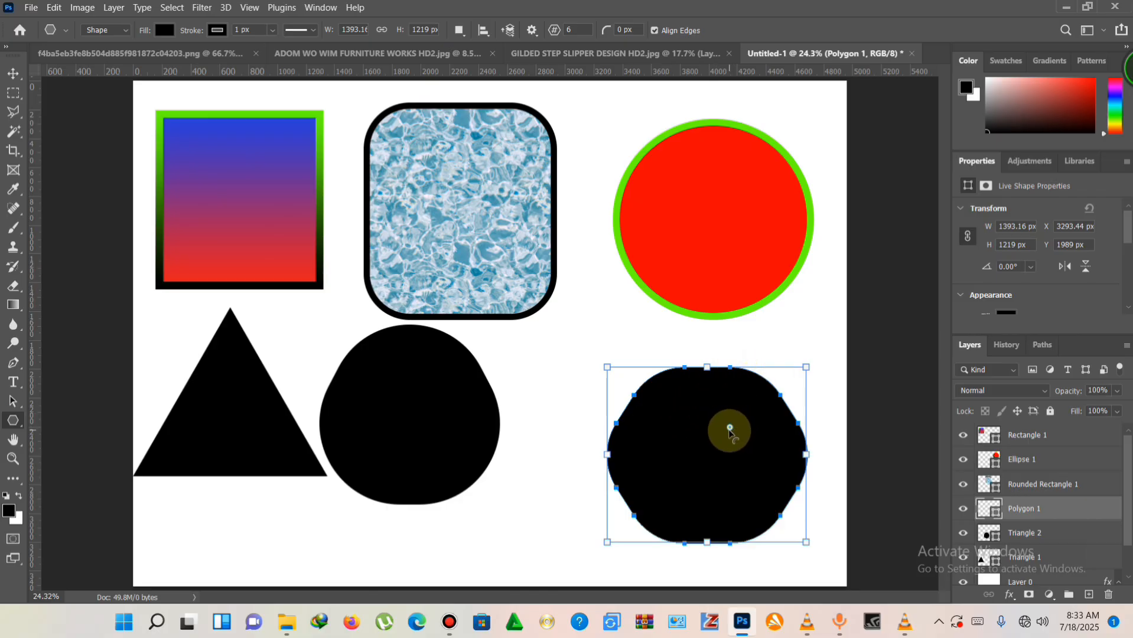
drag(729, 430, 758, 421)
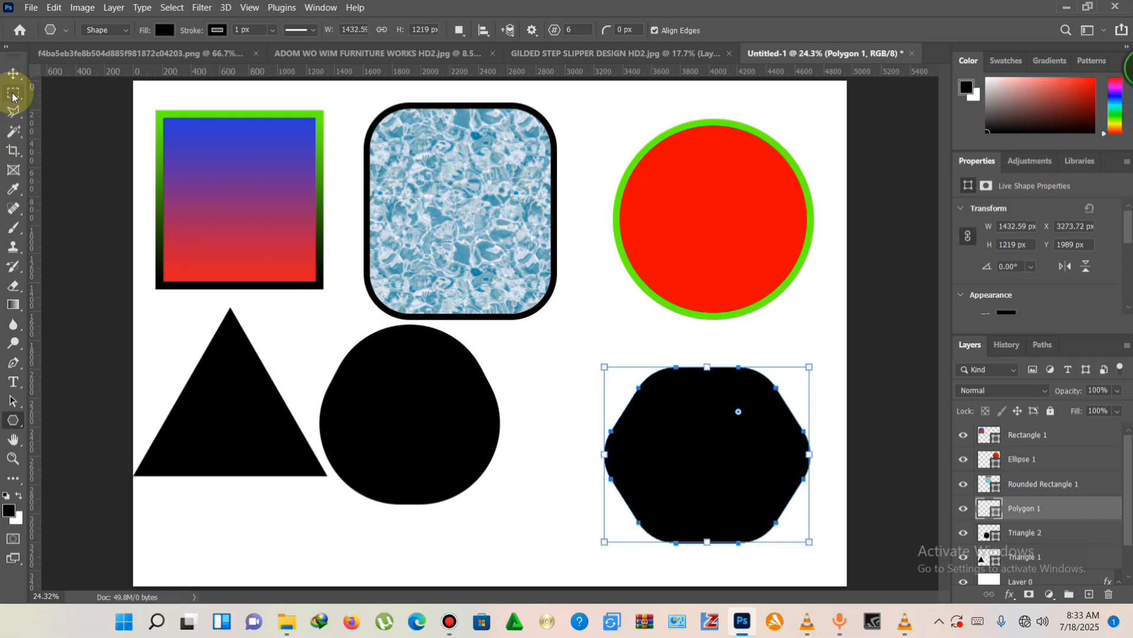
click(13, 74)
click(684, 450)
drag(683, 450, 619, 422)
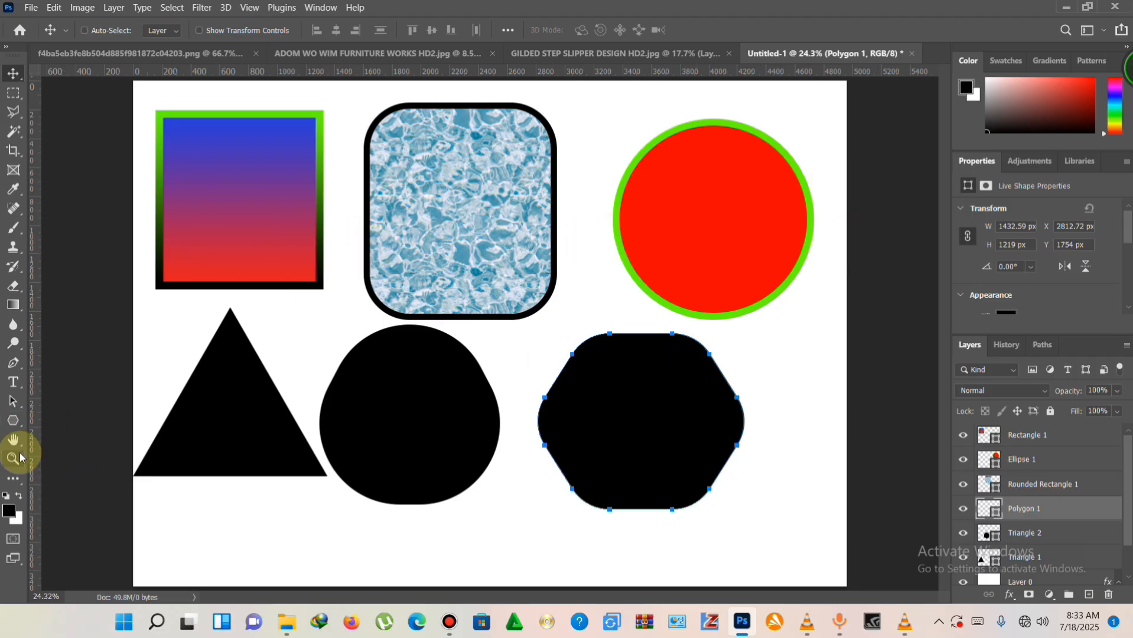
Step: Draw a horizontal line about 2721 px long with the Line Tool beneath the lower row of shapes
click(19, 424)
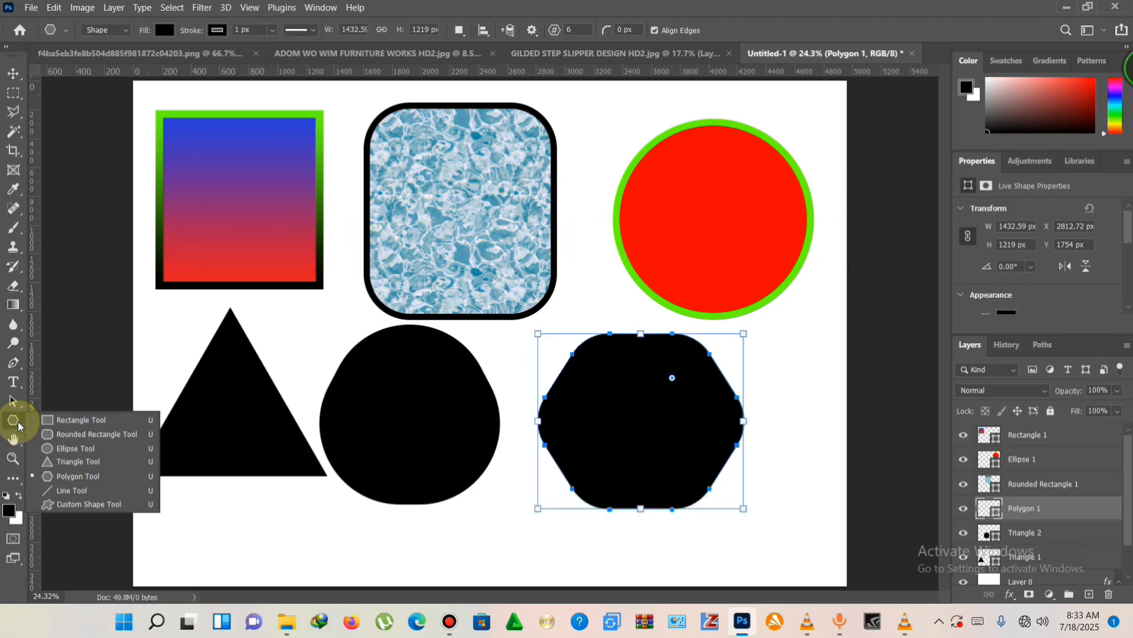
click(107, 487)
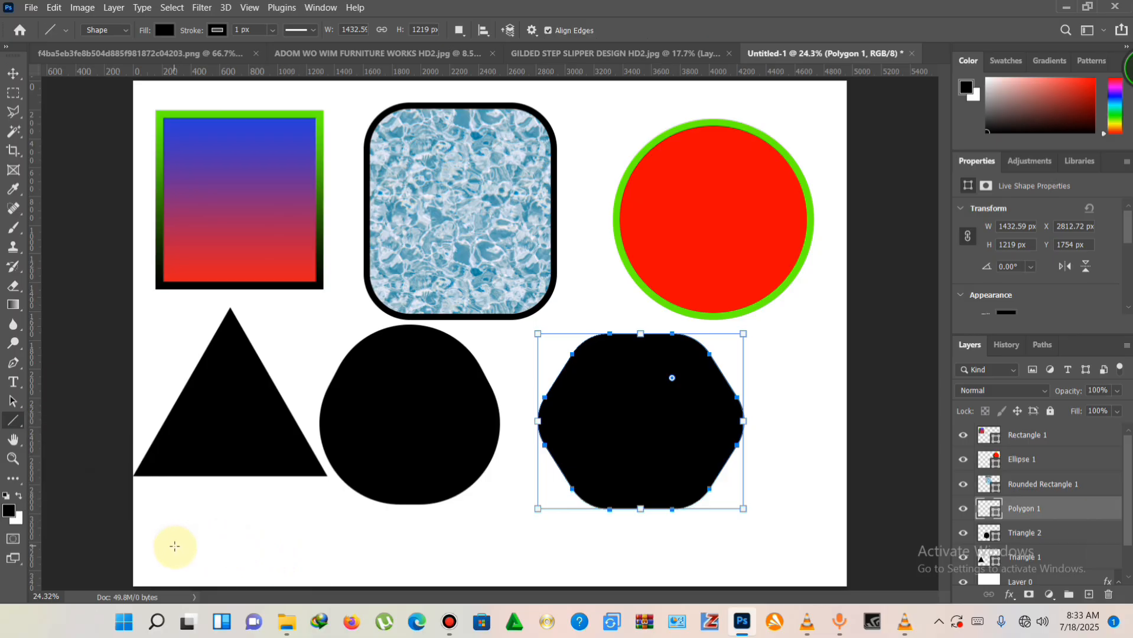
drag(176, 548, 567, 548)
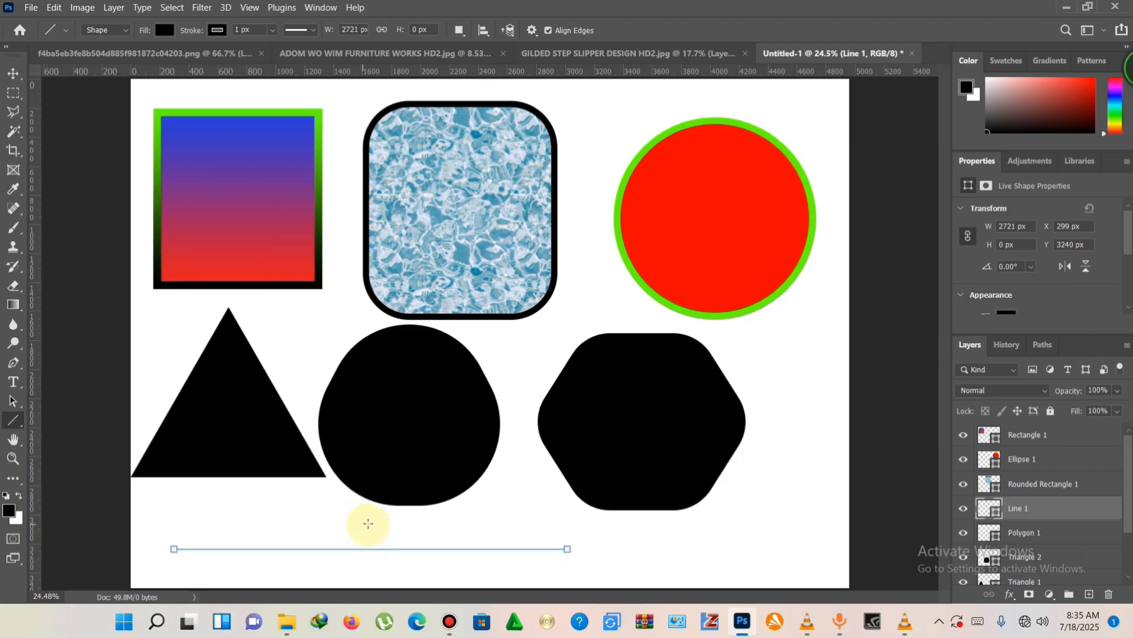
Step: Set the horizontal line's stroke width to 26.52 px and its stroke color to the recently used green
click(271, 30)
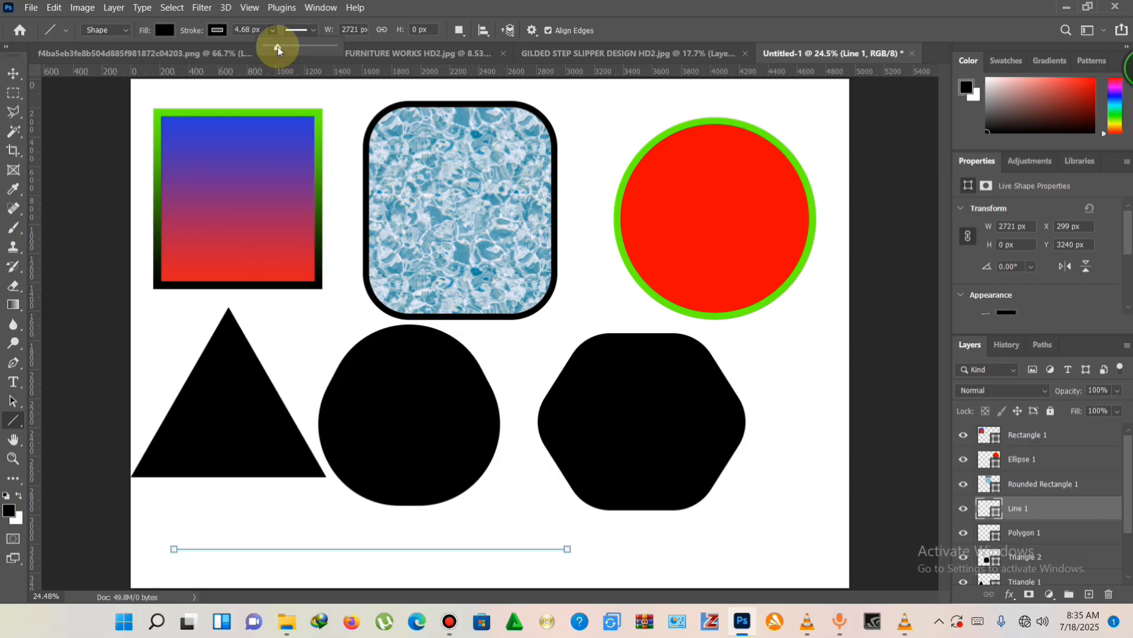
drag(278, 49, 283, 49)
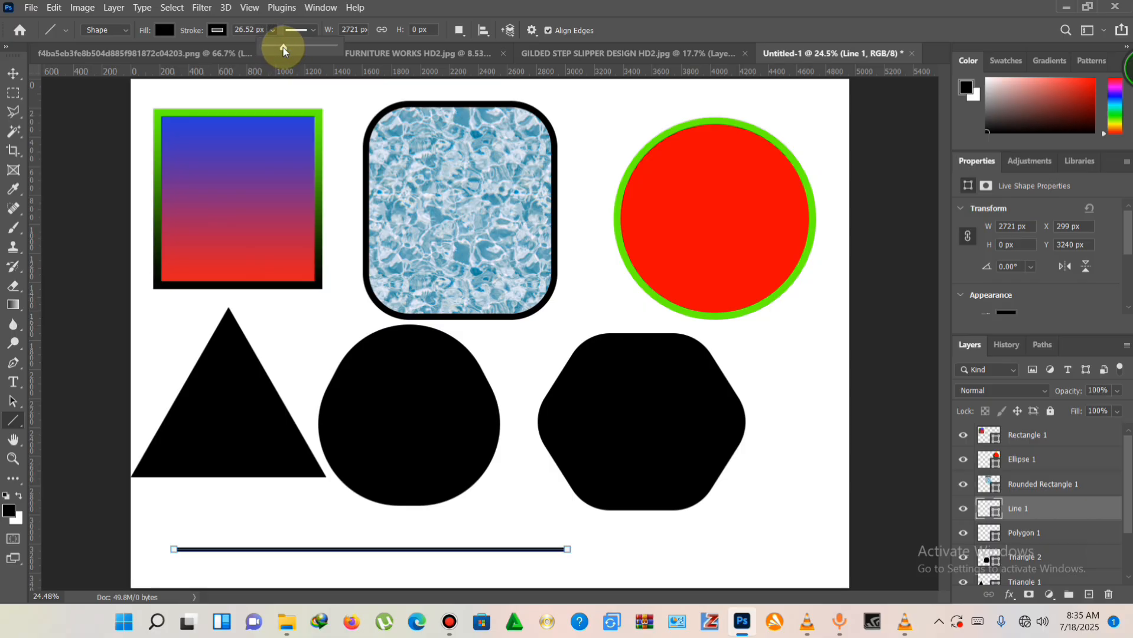
click(218, 33)
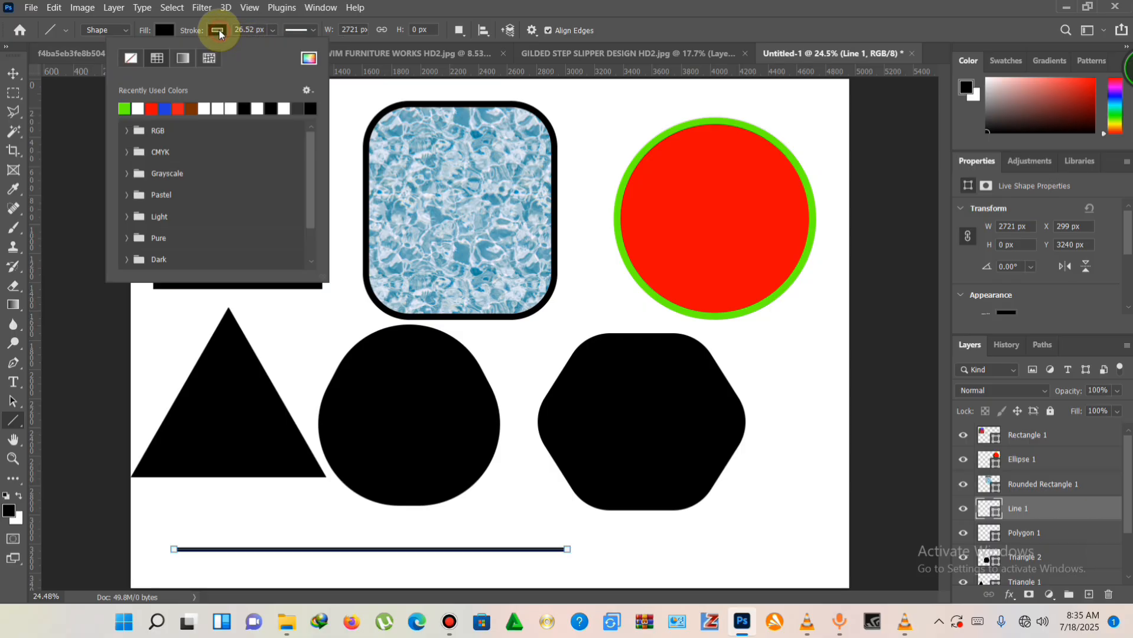
click(124, 109)
Step: Move the green line up, closer to the lower row of shapes
click(13, 74)
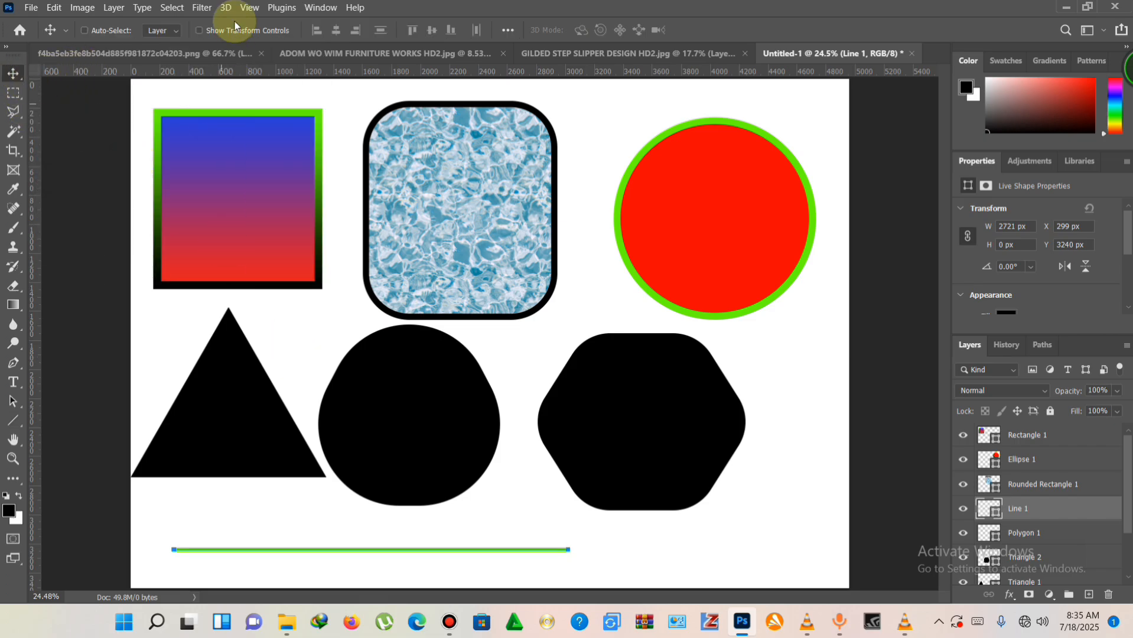
scroll(358, 567, up, 1)
scroll(360, 568, up, 1)
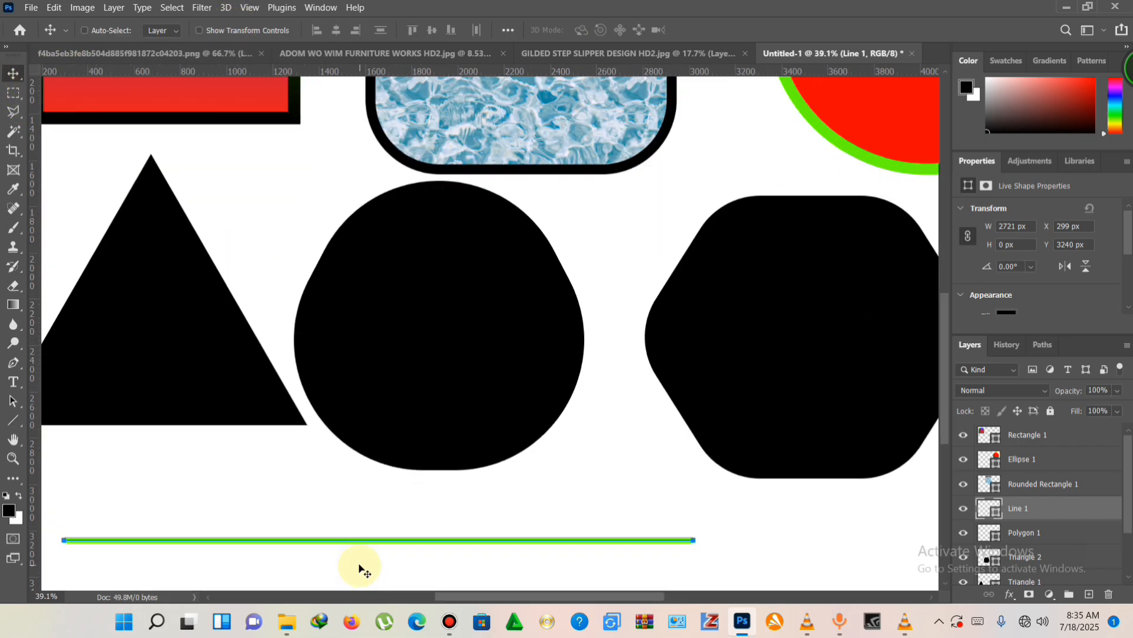
scroll(362, 569, down, 2)
scroll(335, 557, down, 1)
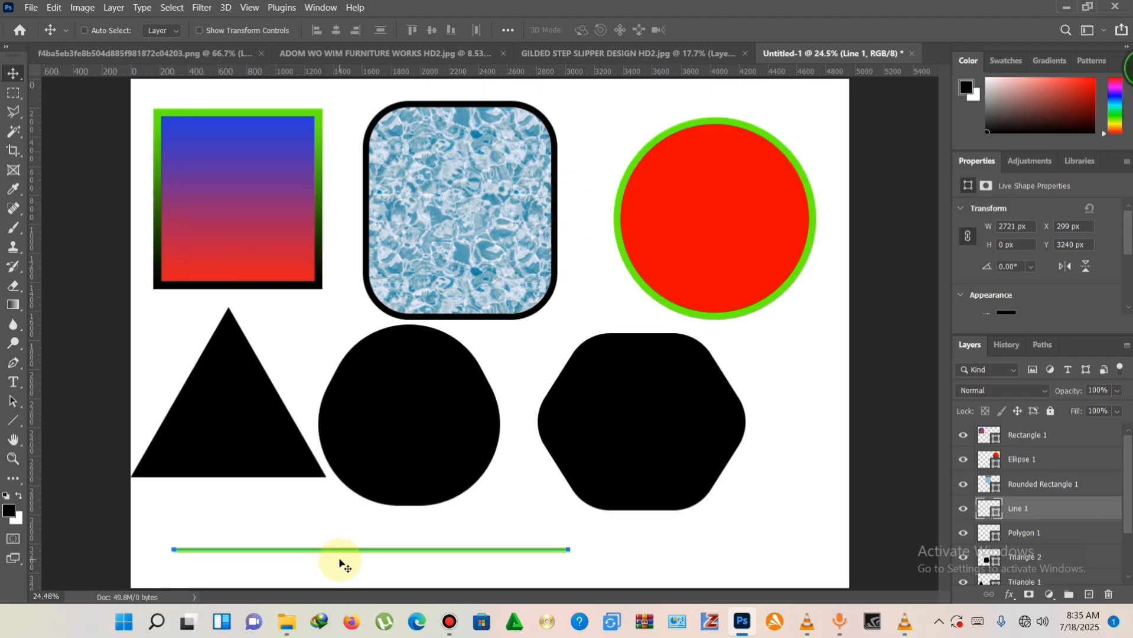
drag(339, 539, 336, 527)
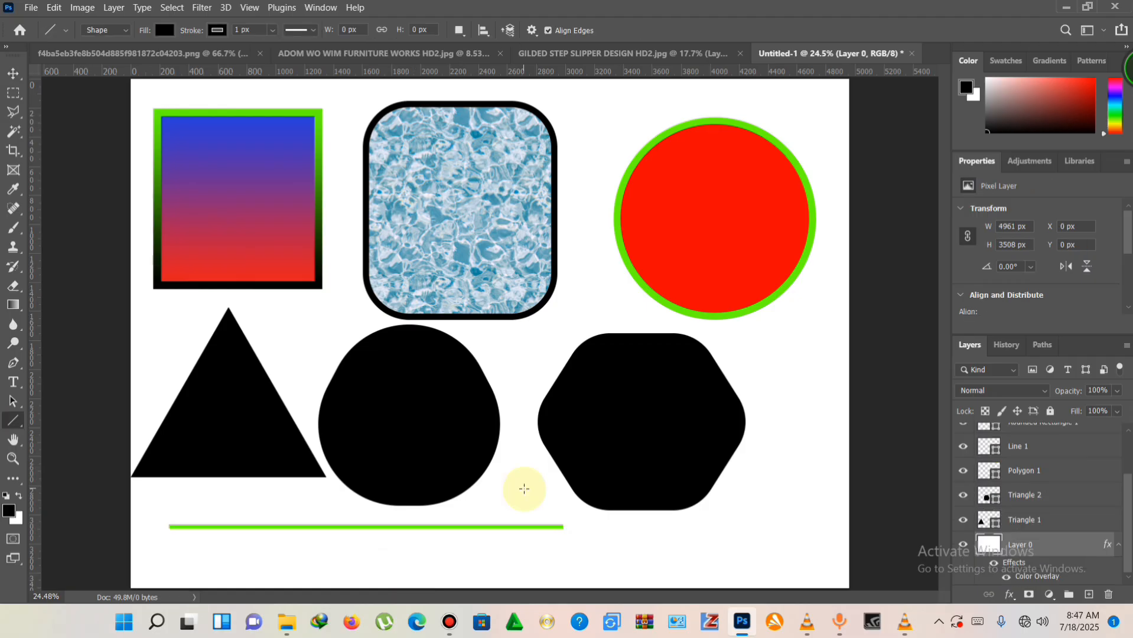
Step: Select the Polygon 1 layer and move the rounded hexagon up behind the red circle
key(v)
right_click(673, 444)
click(685, 442)
drag(672, 389, 669, 248)
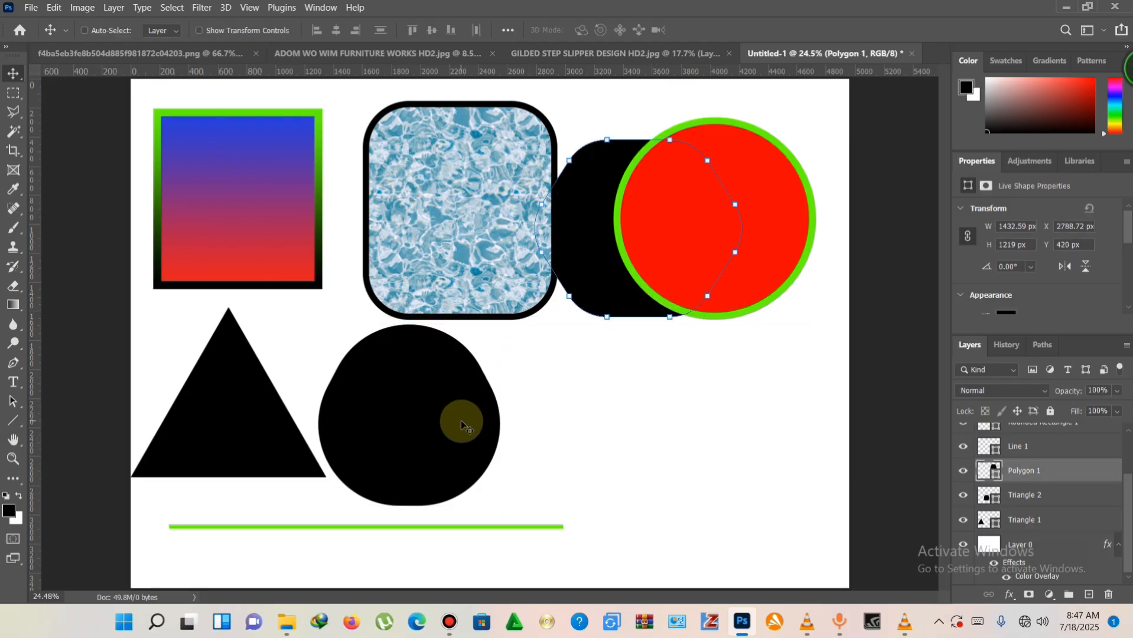
Step: Draw a Wild Animals panther about 1751 × 744 px below the red circle with the Custom Shape Tool, directly above Layer 0
right_click(570, 454)
click(599, 460)
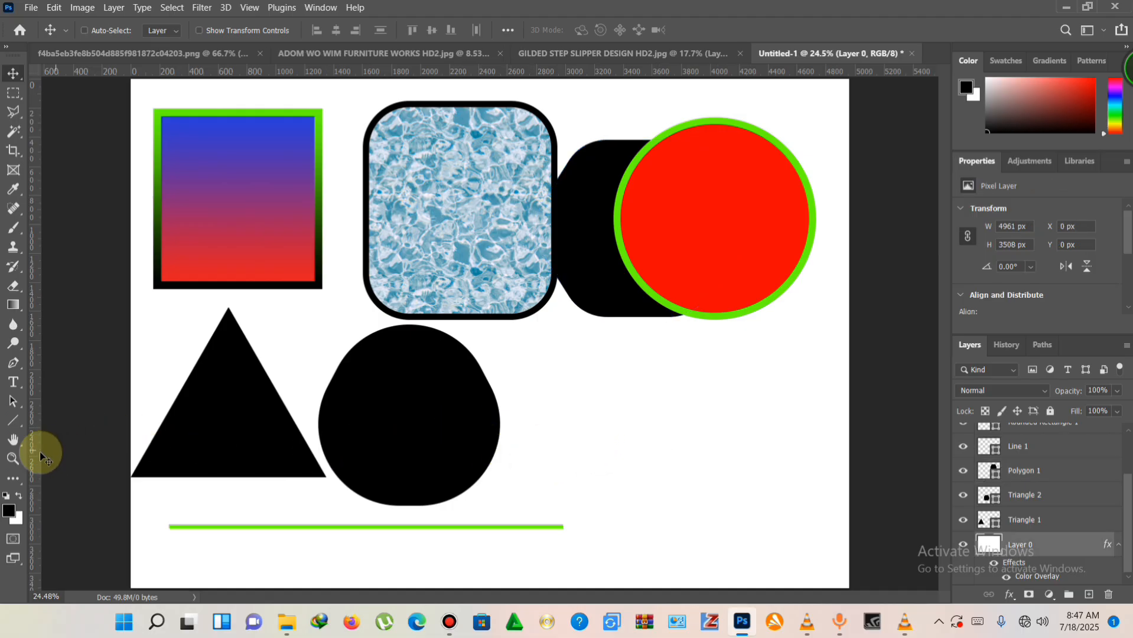
click(13, 420)
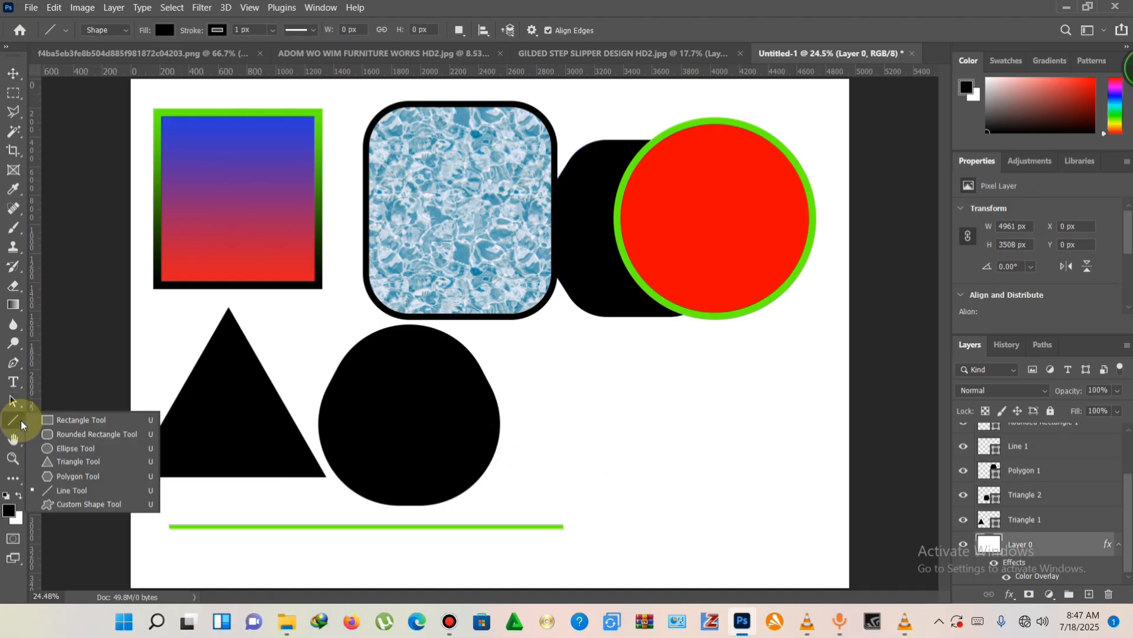
click(110, 506)
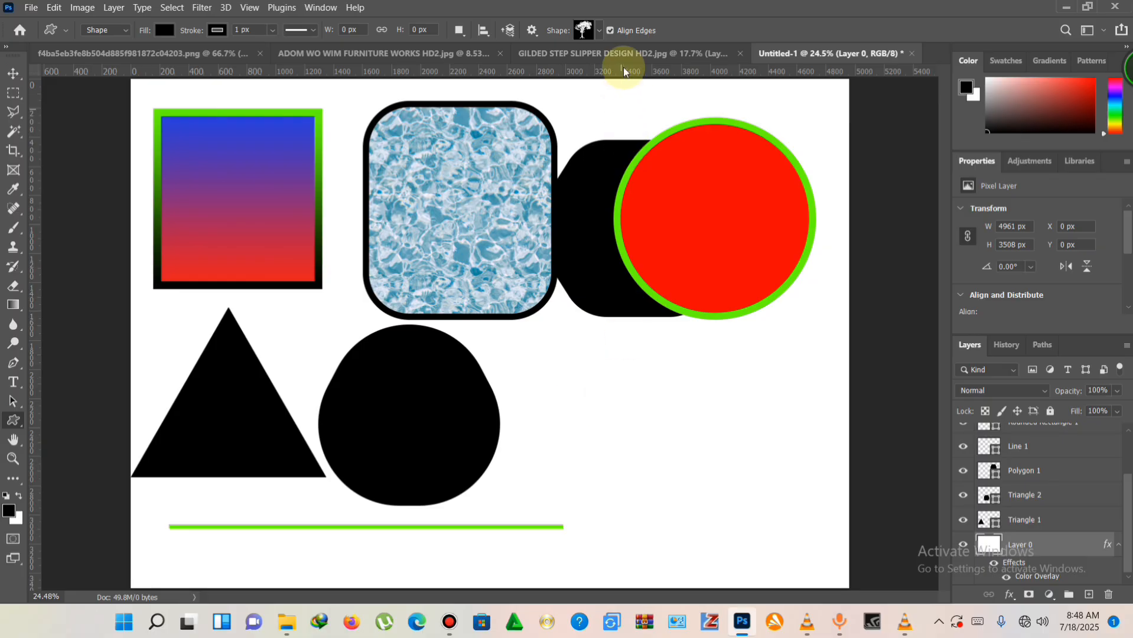
click(597, 31)
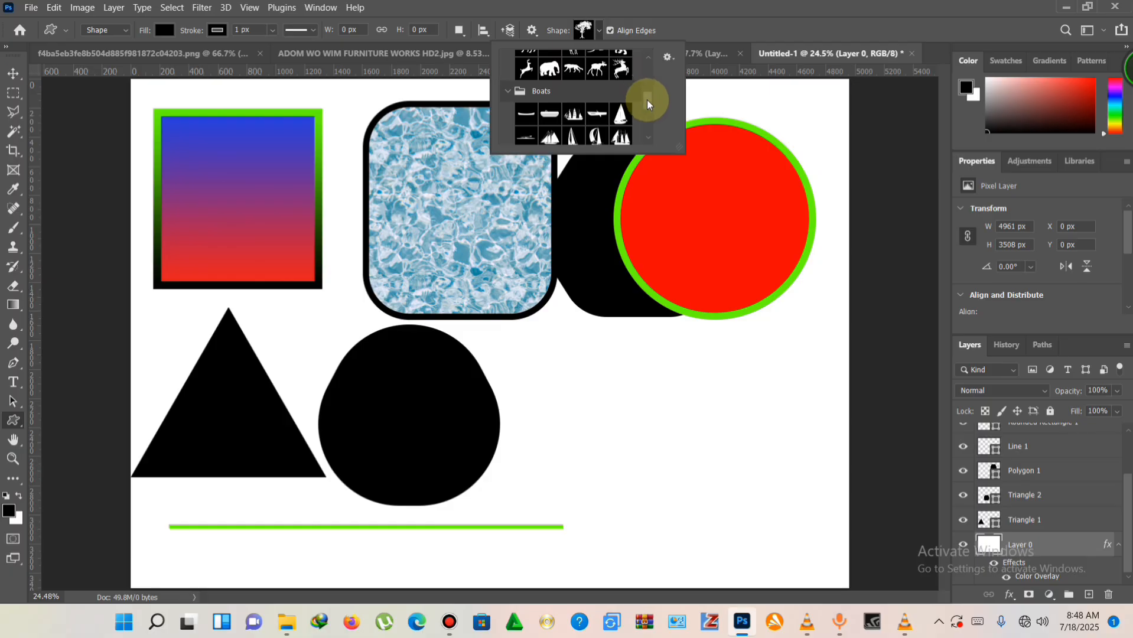
drag(647, 100, 652, 61)
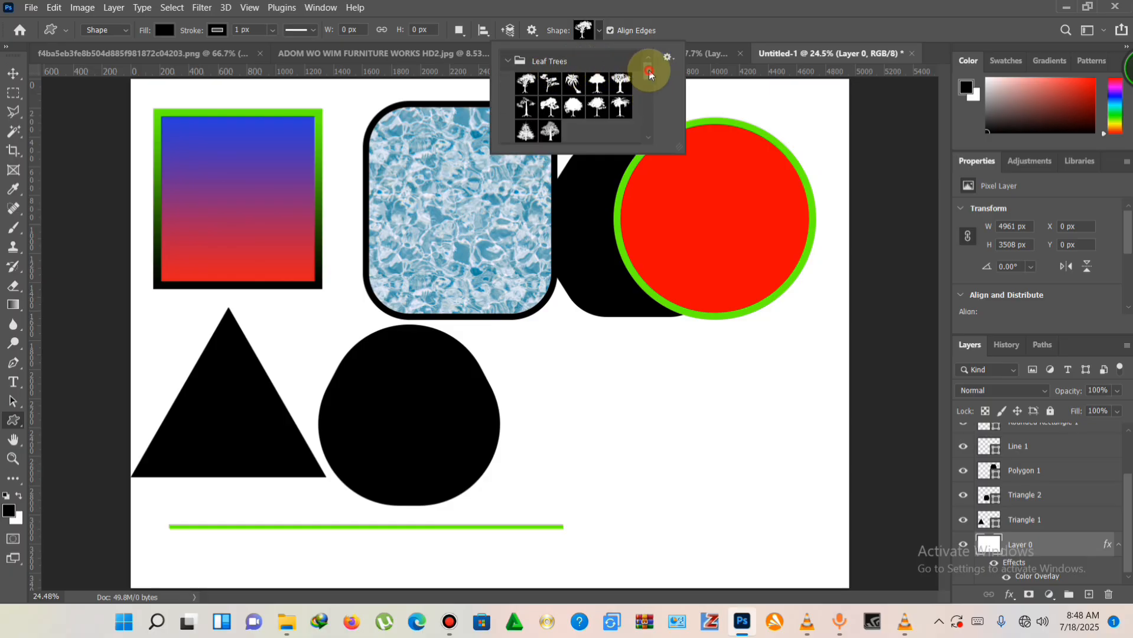
mouse_move(649, 71)
mouse_down()
mouse_move(650, 130)
mouse_move(653, 88)
mouse_up()
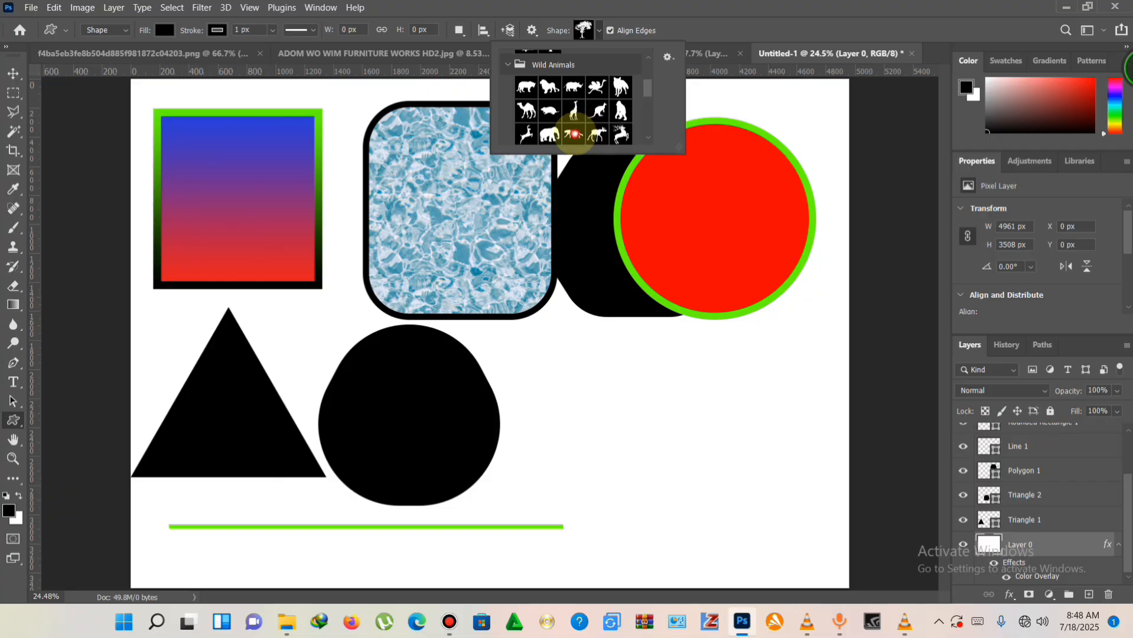
click(574, 135)
click(557, 371)
drag(557, 371, 810, 513)
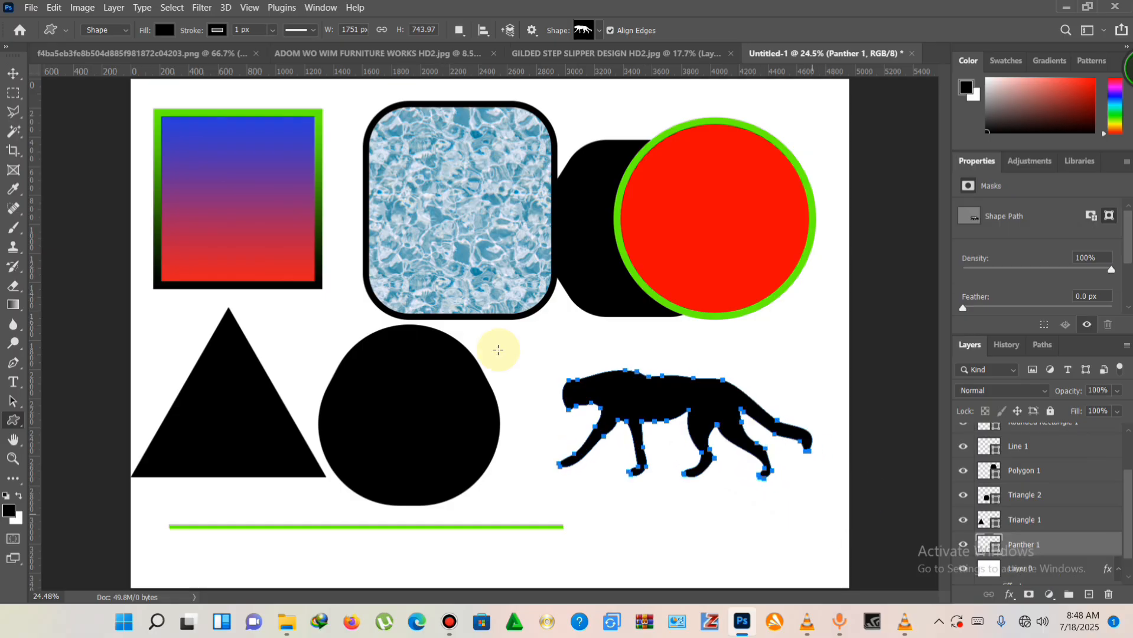
Step: Move the panther up and slightly left, closer to the red circle, and select Layer 0
click(13, 73)
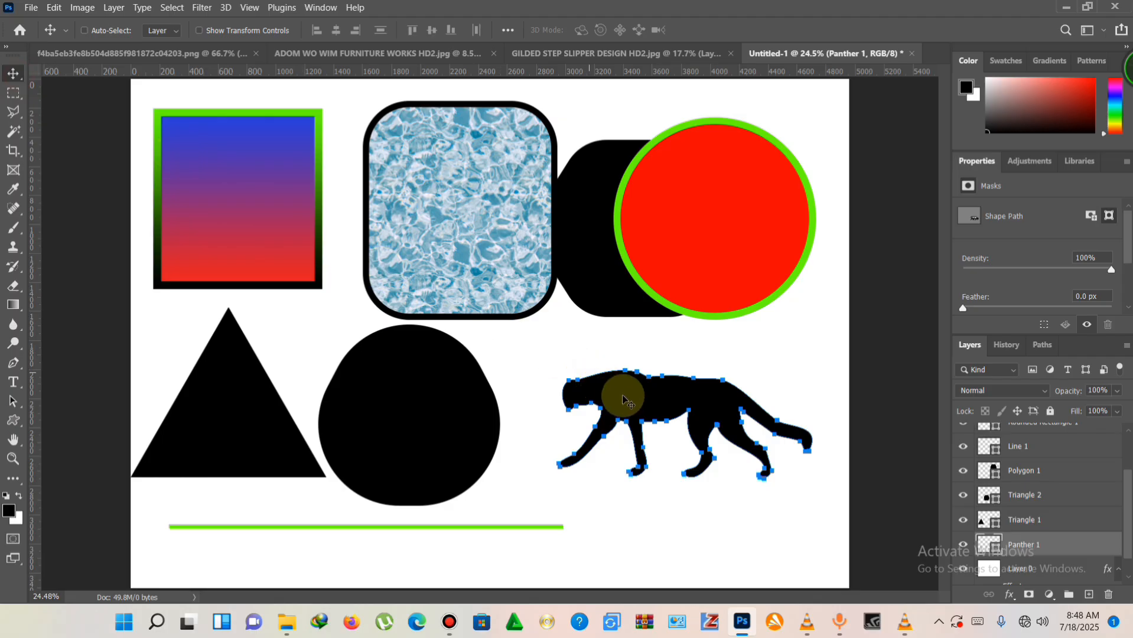
drag(636, 404, 638, 369)
right_click(658, 466)
click(679, 471)
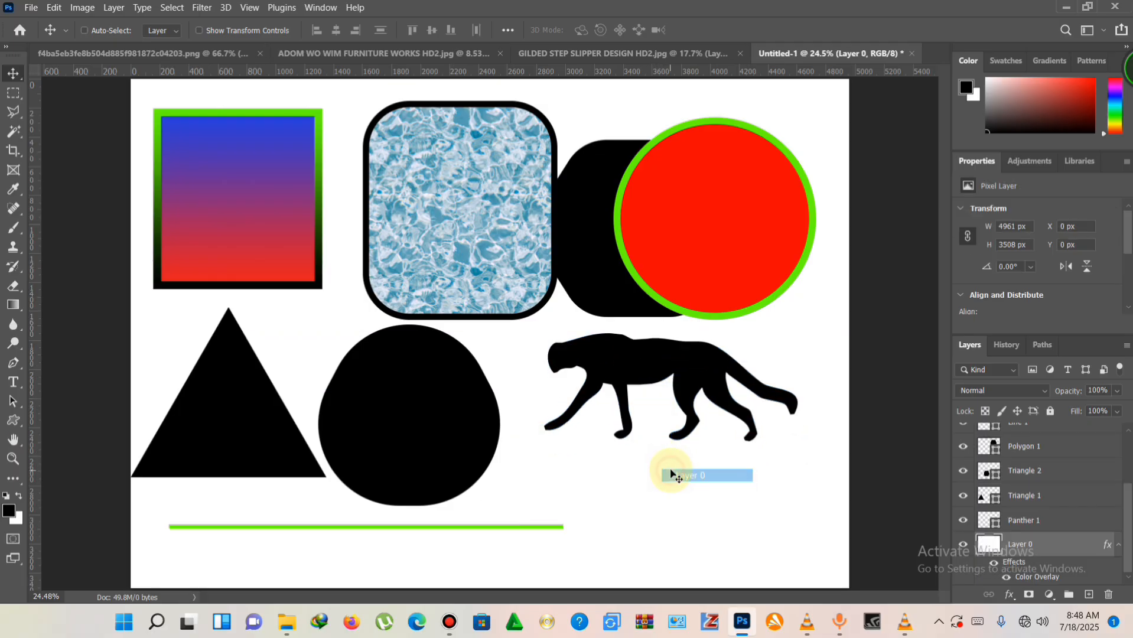
Step: Draw a five-petal custom shape from the Flowers group, about 840 × 790 px, below the panther
right_click(15, 421)
click(88, 504)
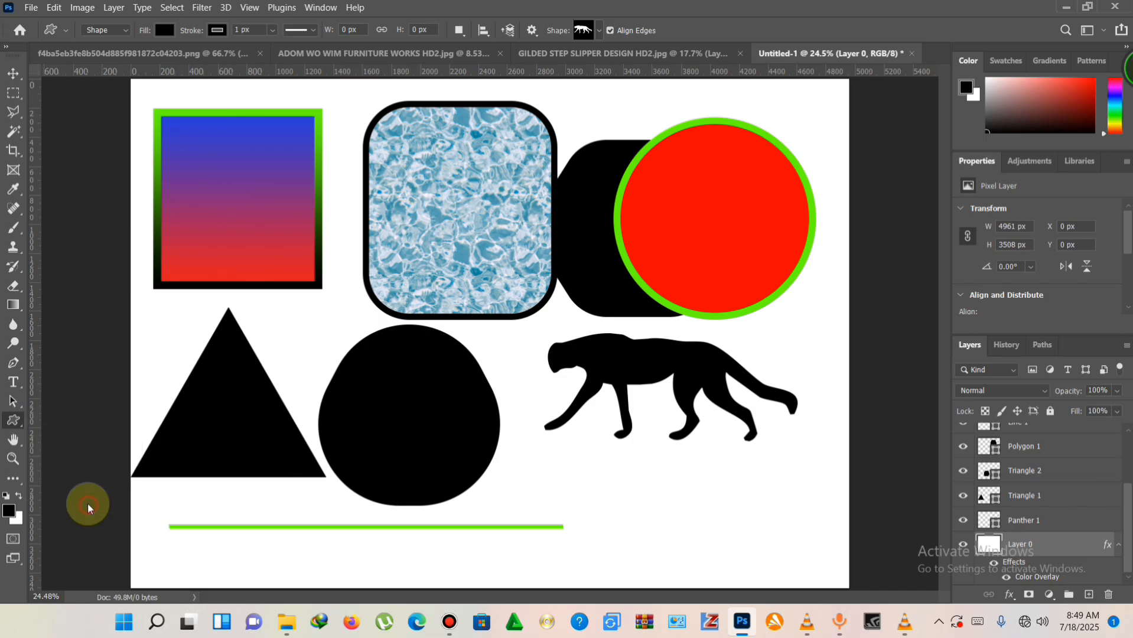
click(600, 28)
drag(645, 87, 647, 61)
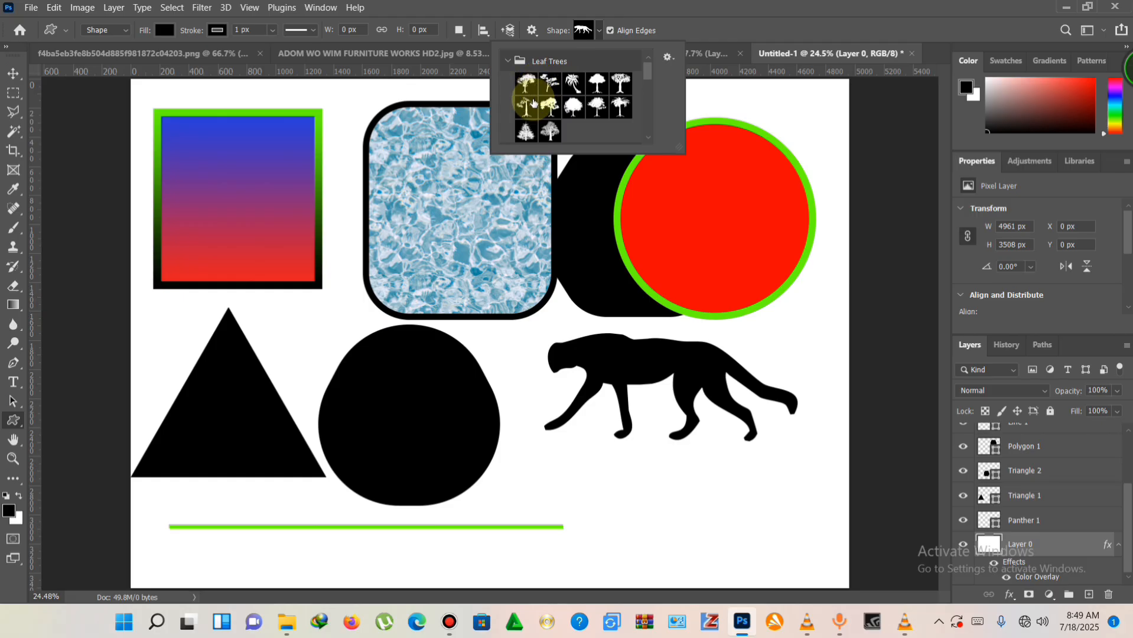
scroll(594, 109, down, 1)
scroll(594, 110, down, 10)
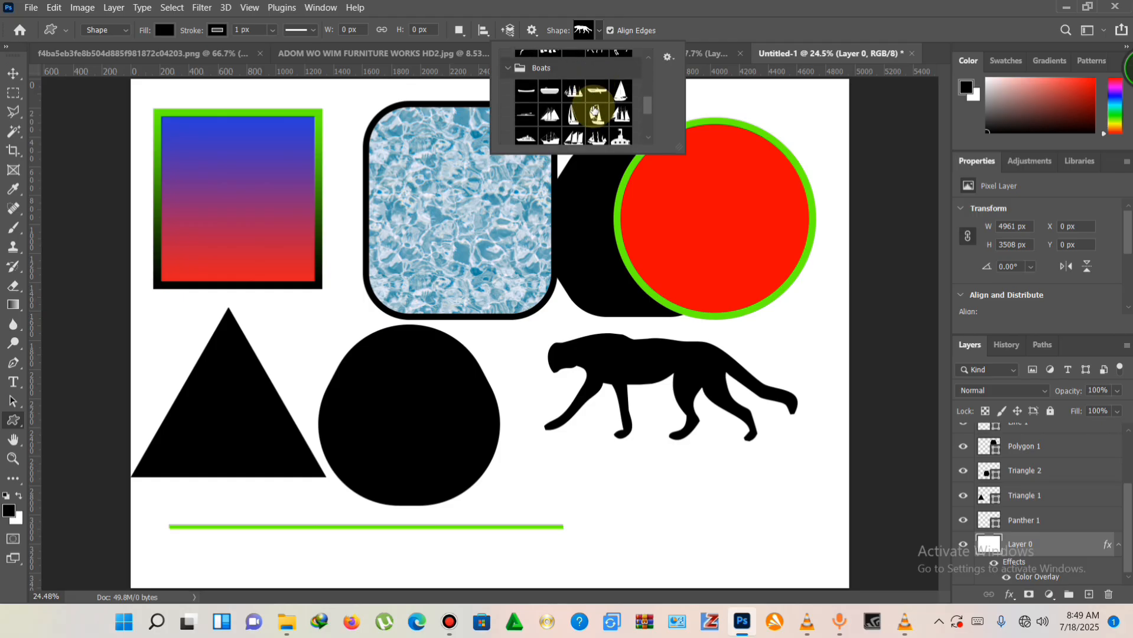
scroll(594, 109, down, 1)
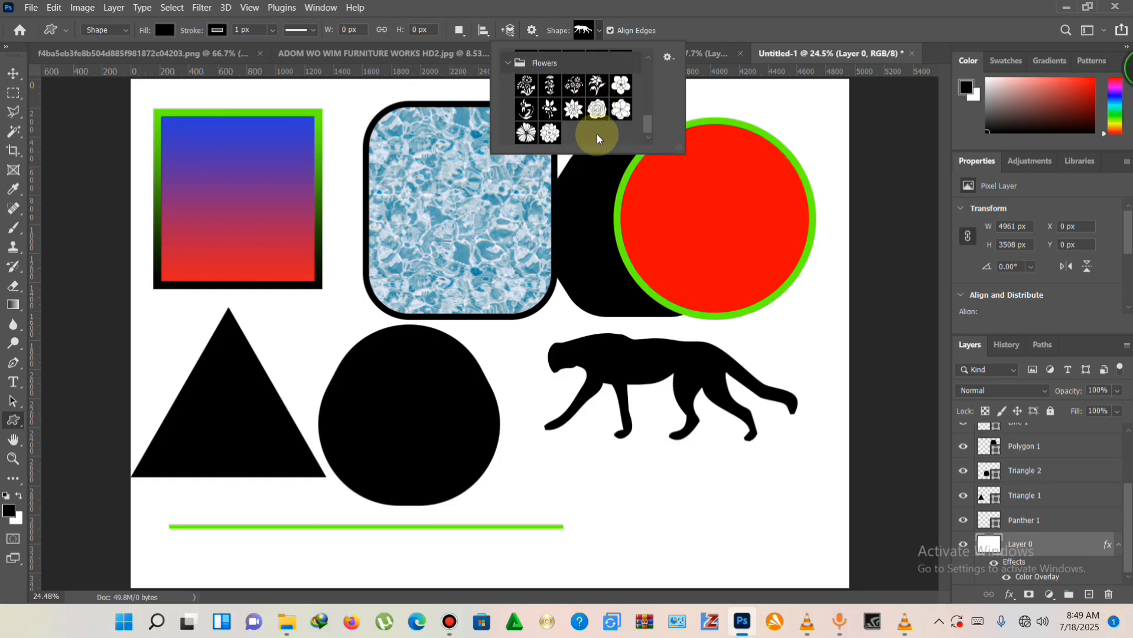
click(620, 85)
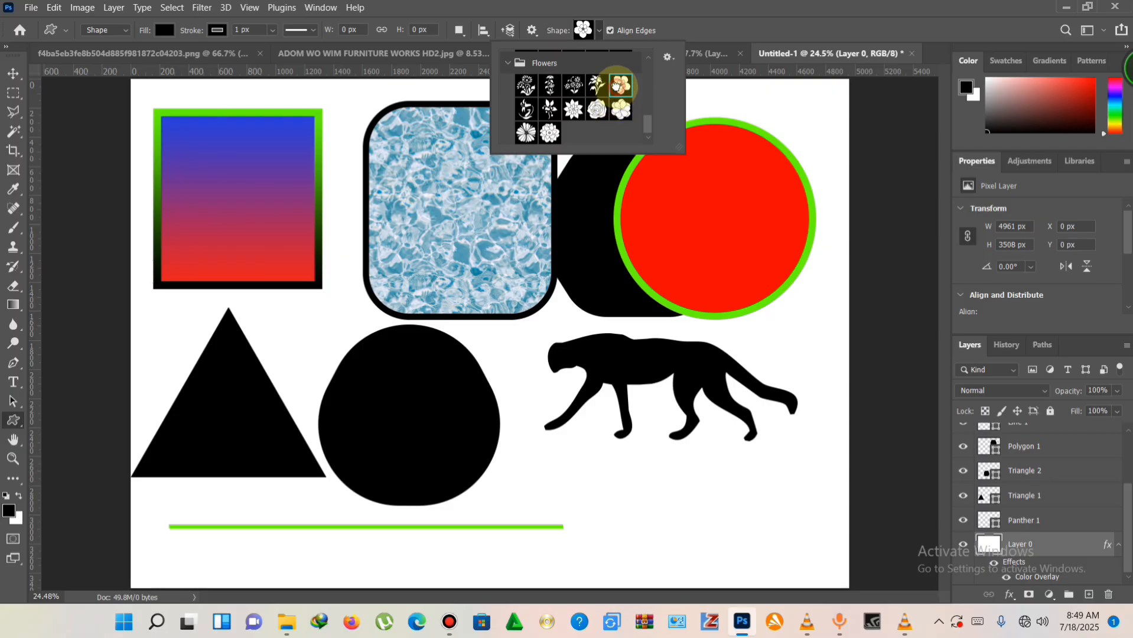
drag(607, 464, 750, 576)
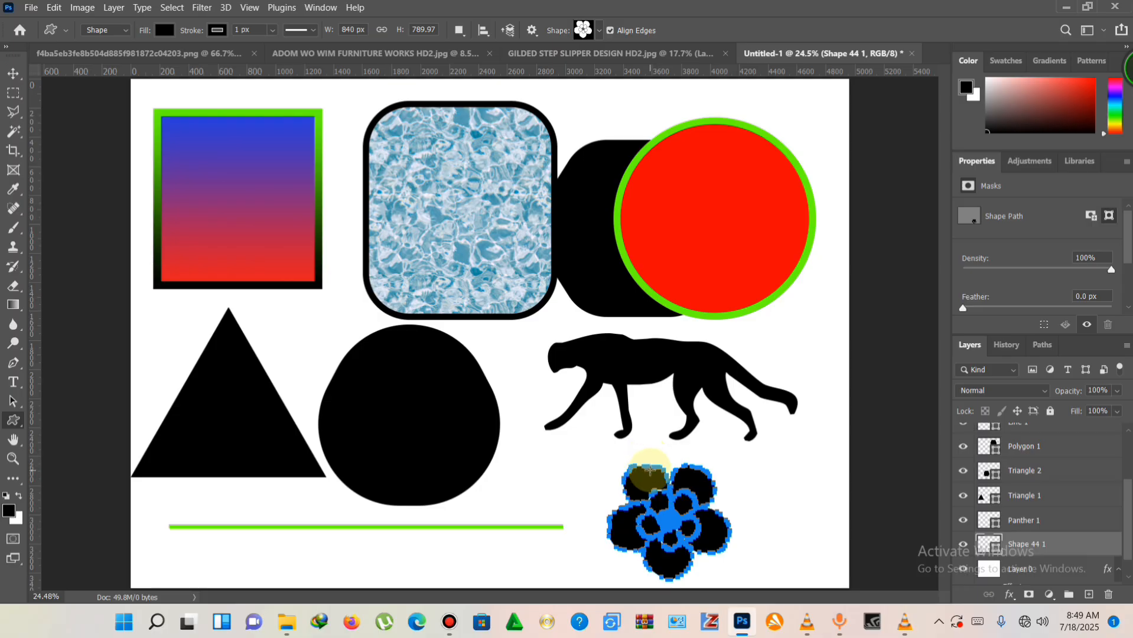
Step: Reposition the flower beneath the panther, selecting the nearly circular triangle's layer and reselecting the flower's layer between the two moves
key(v)
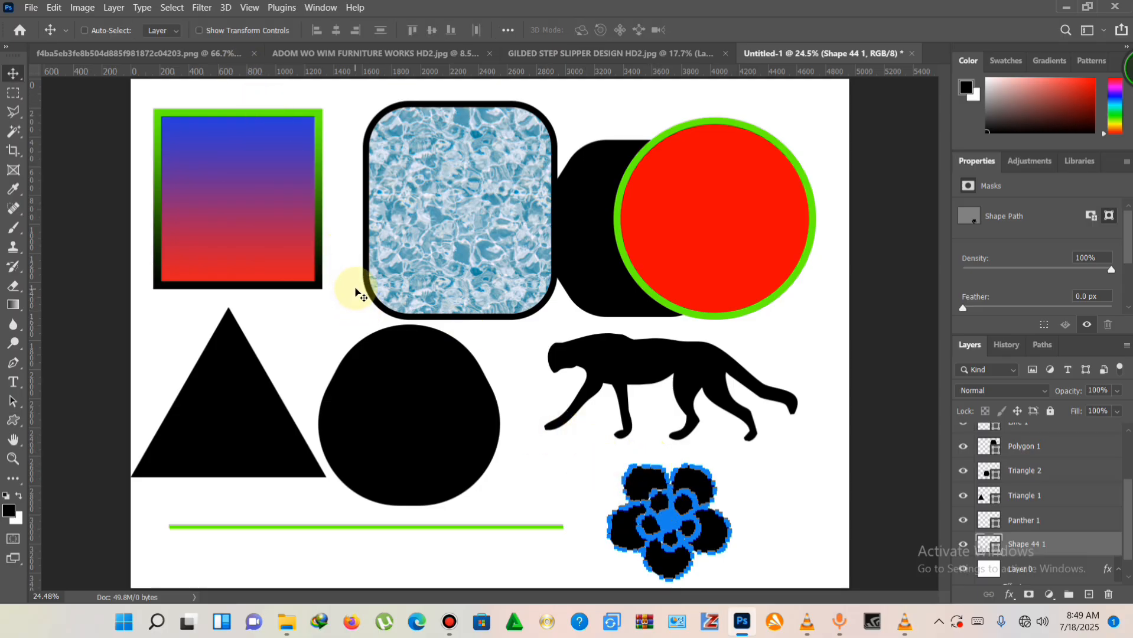
drag(649, 540, 683, 538)
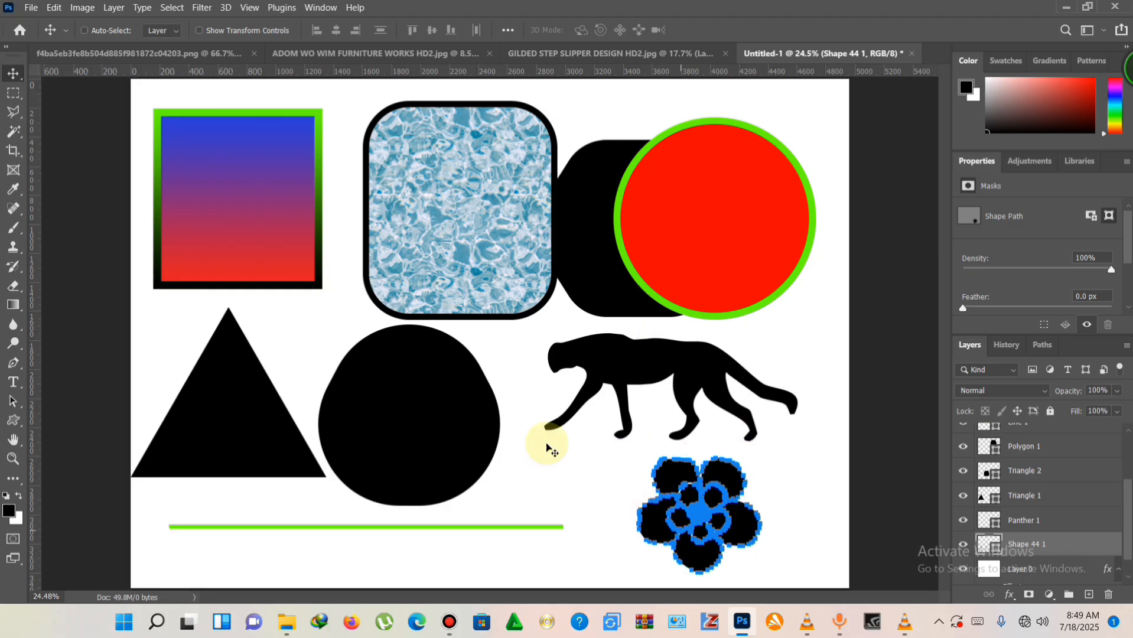
right_click(416, 389)
click(424, 394)
right_click(694, 515)
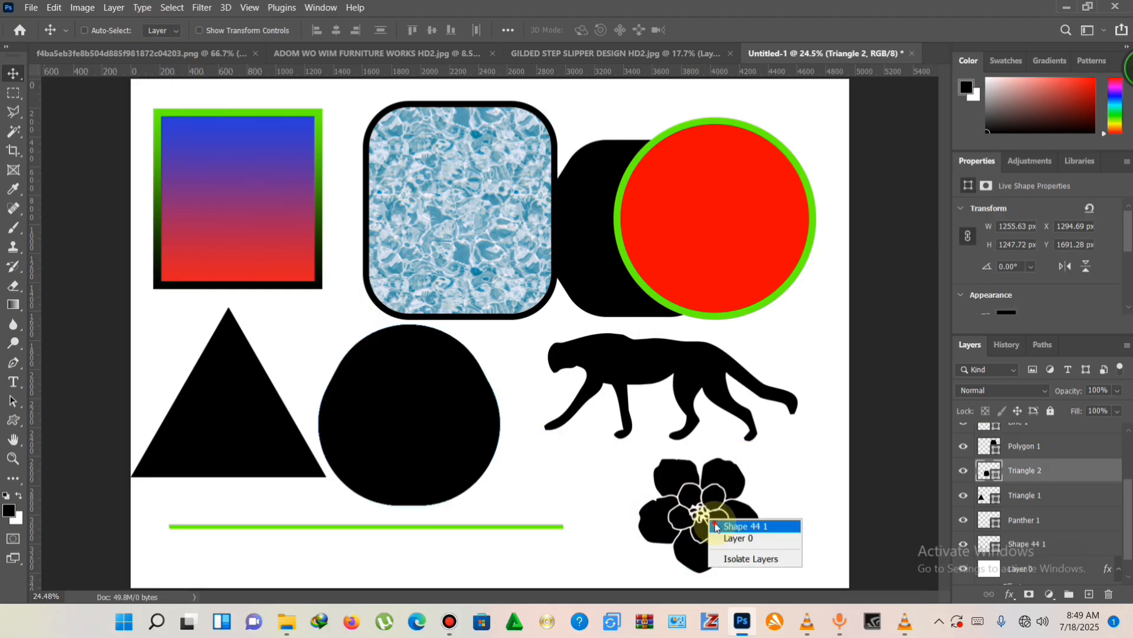
click(701, 522)
drag(697, 517, 675, 514)
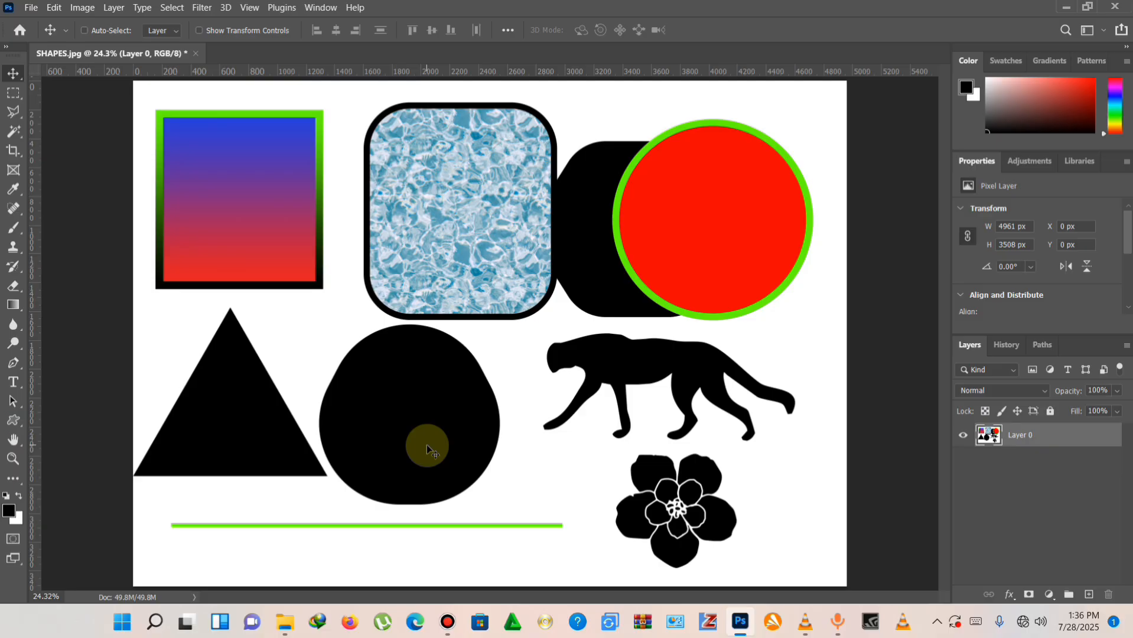
Step: Start importing shapes for the Custom Shape Tool from its shape picker options
click(19, 419)
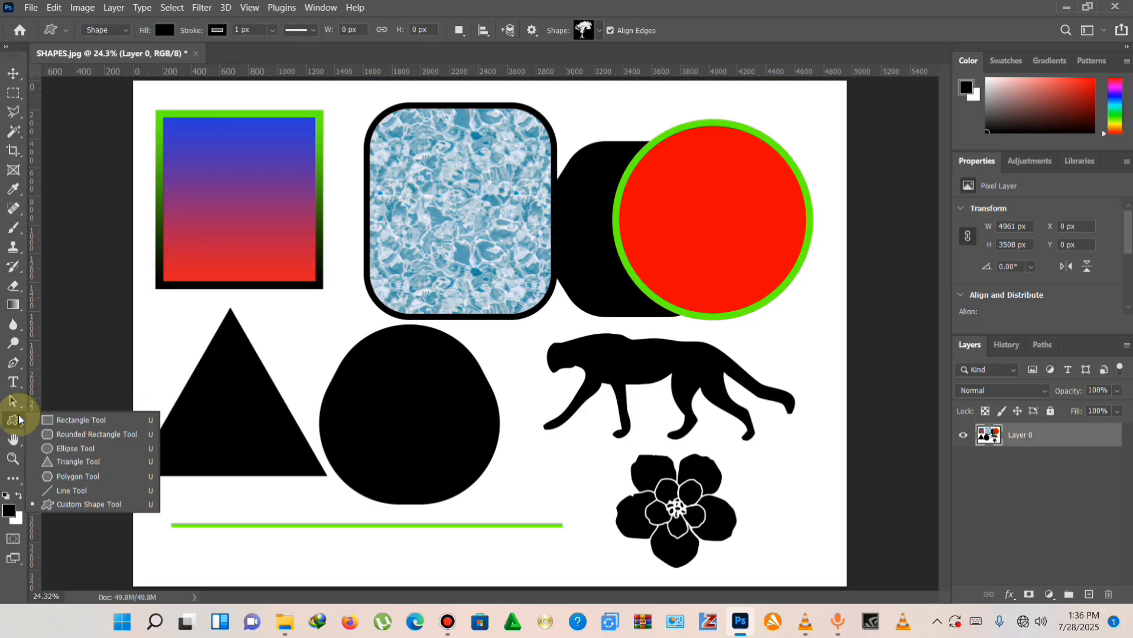
click(132, 510)
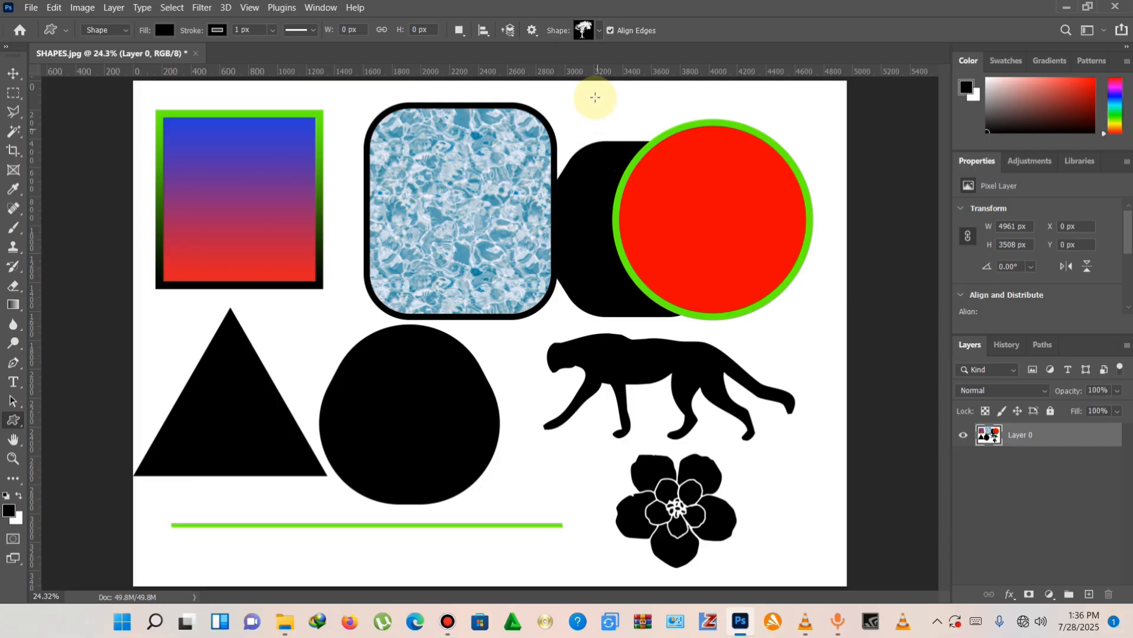
click(599, 35)
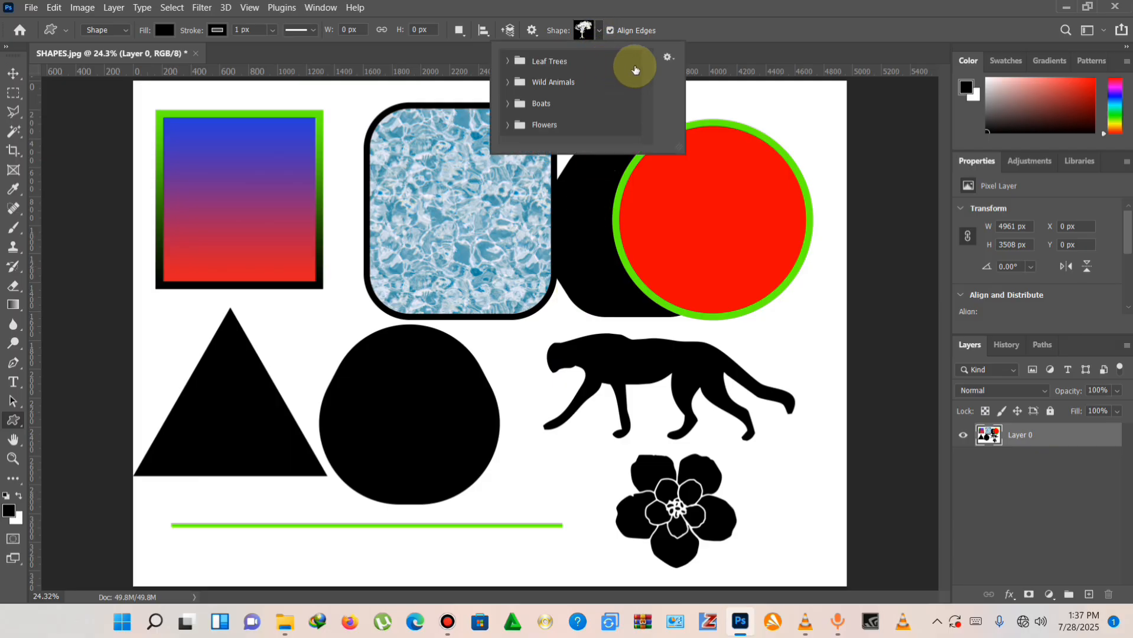
click(666, 58)
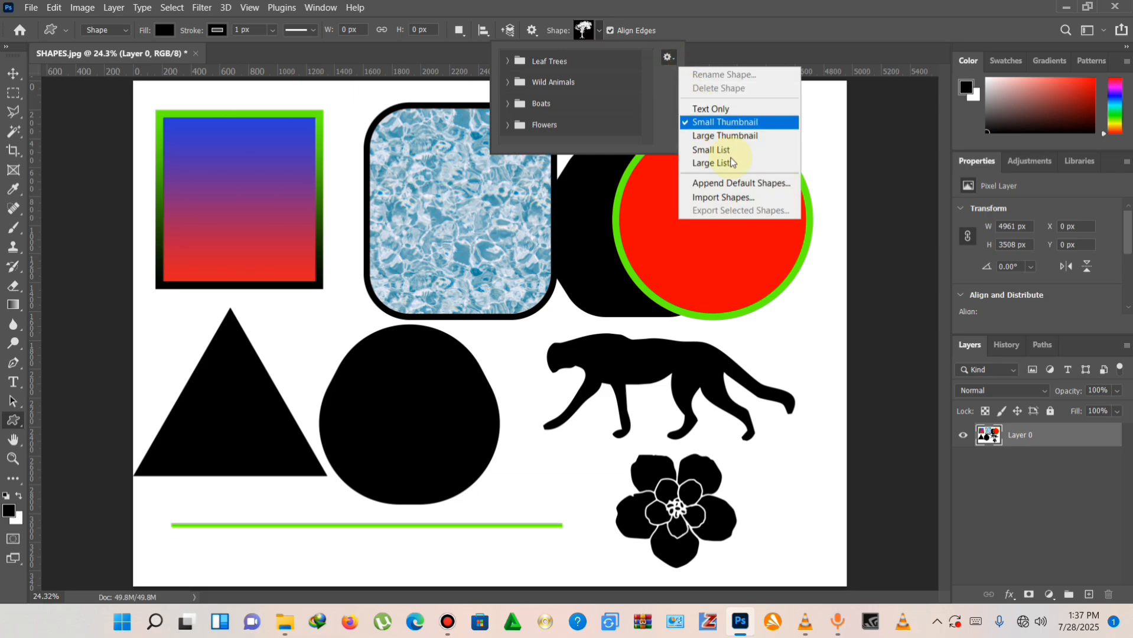
click(759, 198)
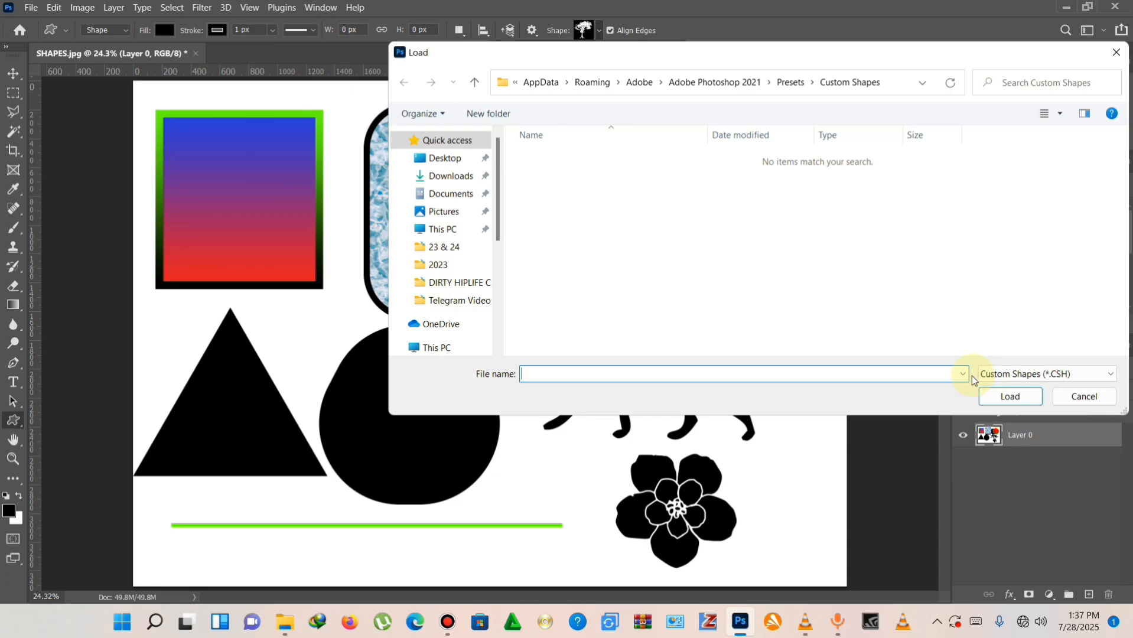
Step: Examine the custom shapes folder path through AppData, Roaming, Adobe, Adobe Photoshop 2021 and Presets
click(516, 84)
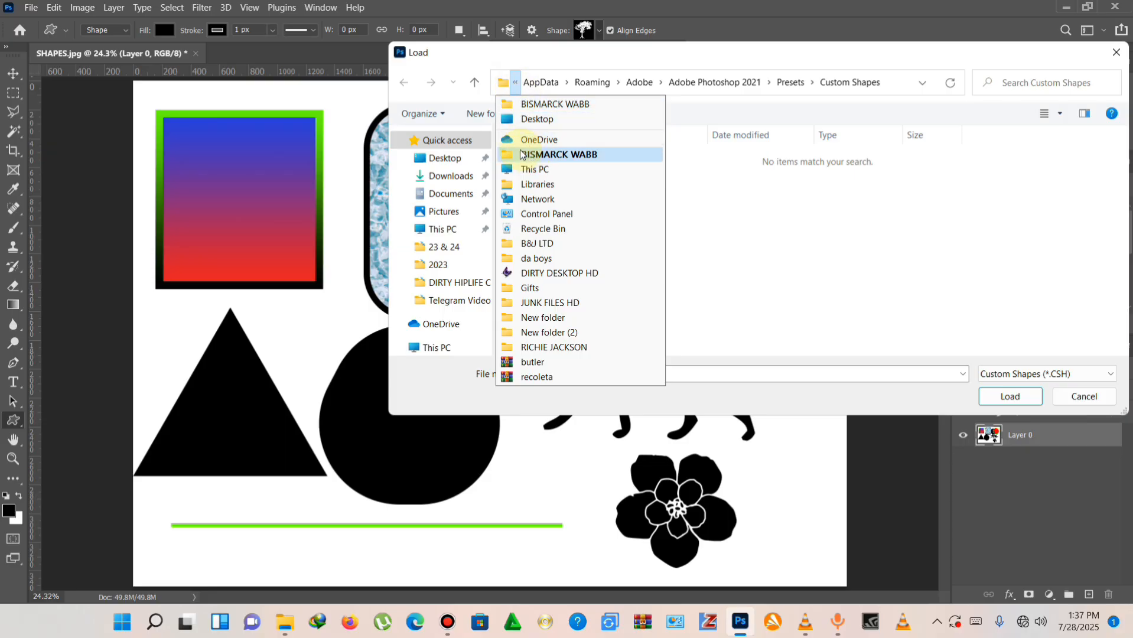
click(552, 86)
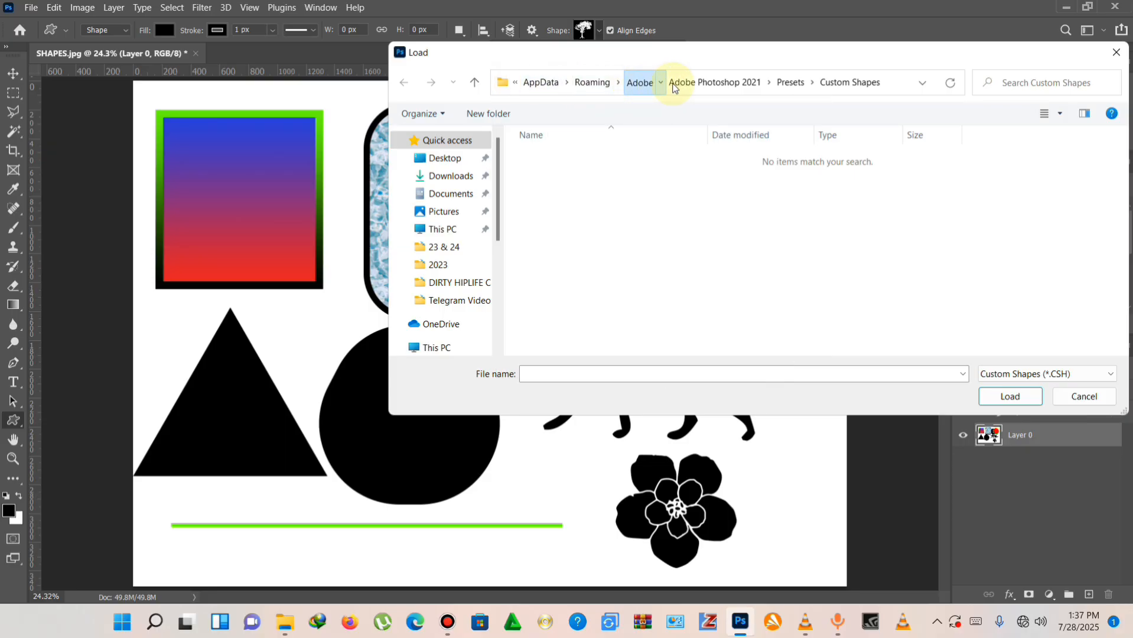
mouse_move(704, 87)
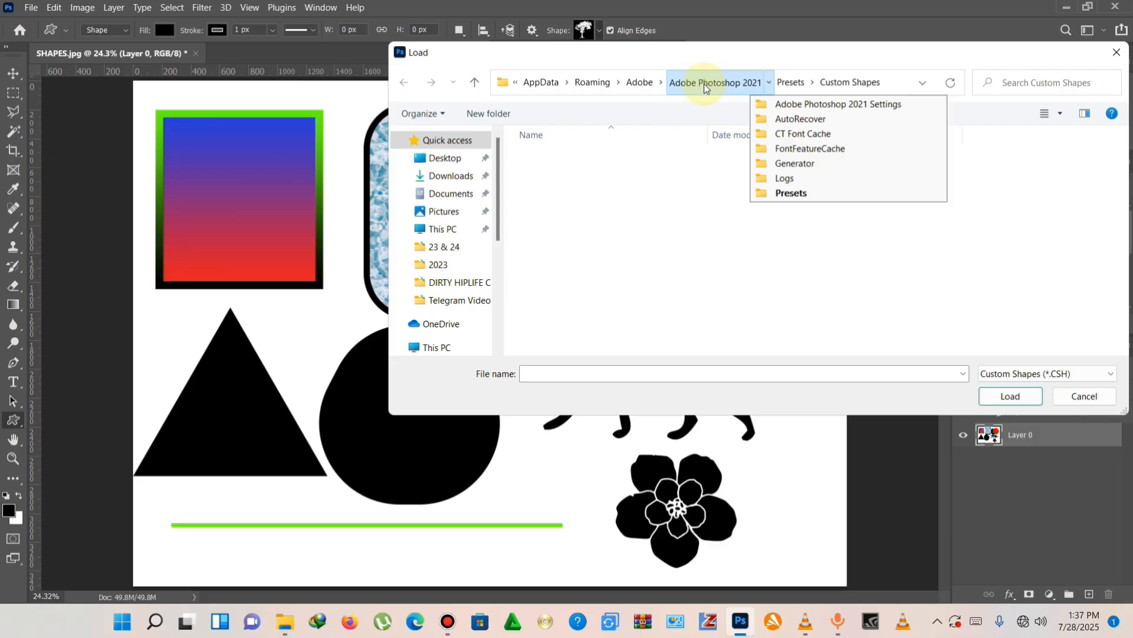
mouse_move(783, 89)
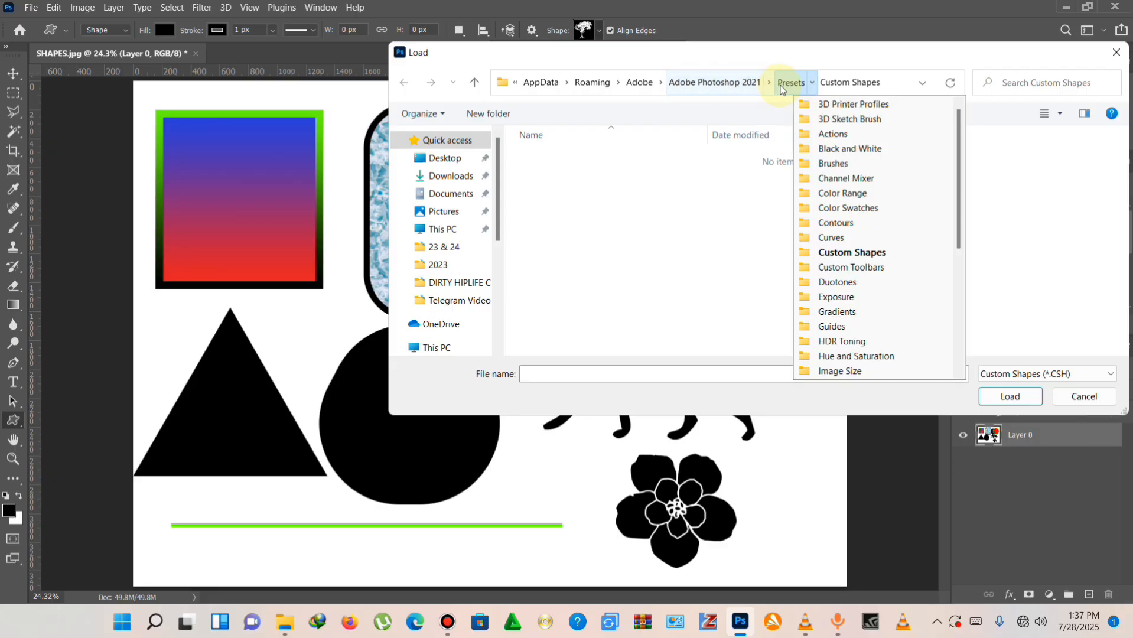